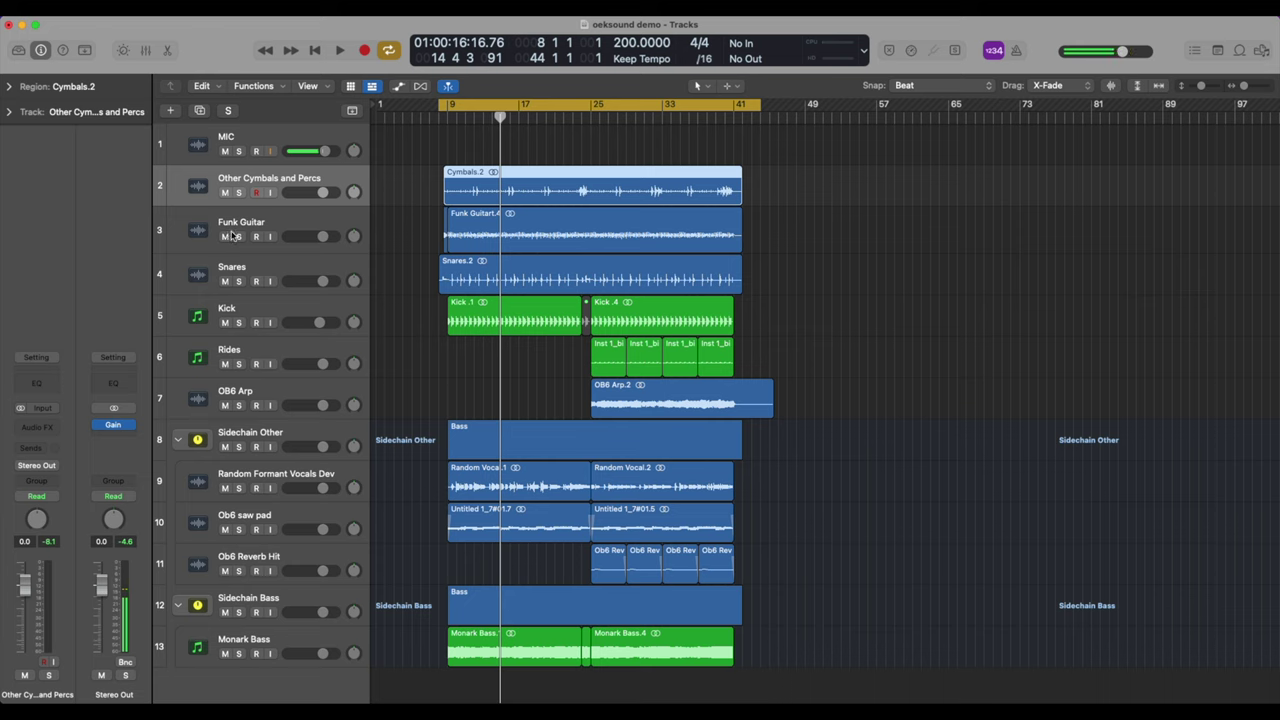
# - Play the oeksound demo mix from bar 9 and stop it near bar 41
pyautogui.press('space')
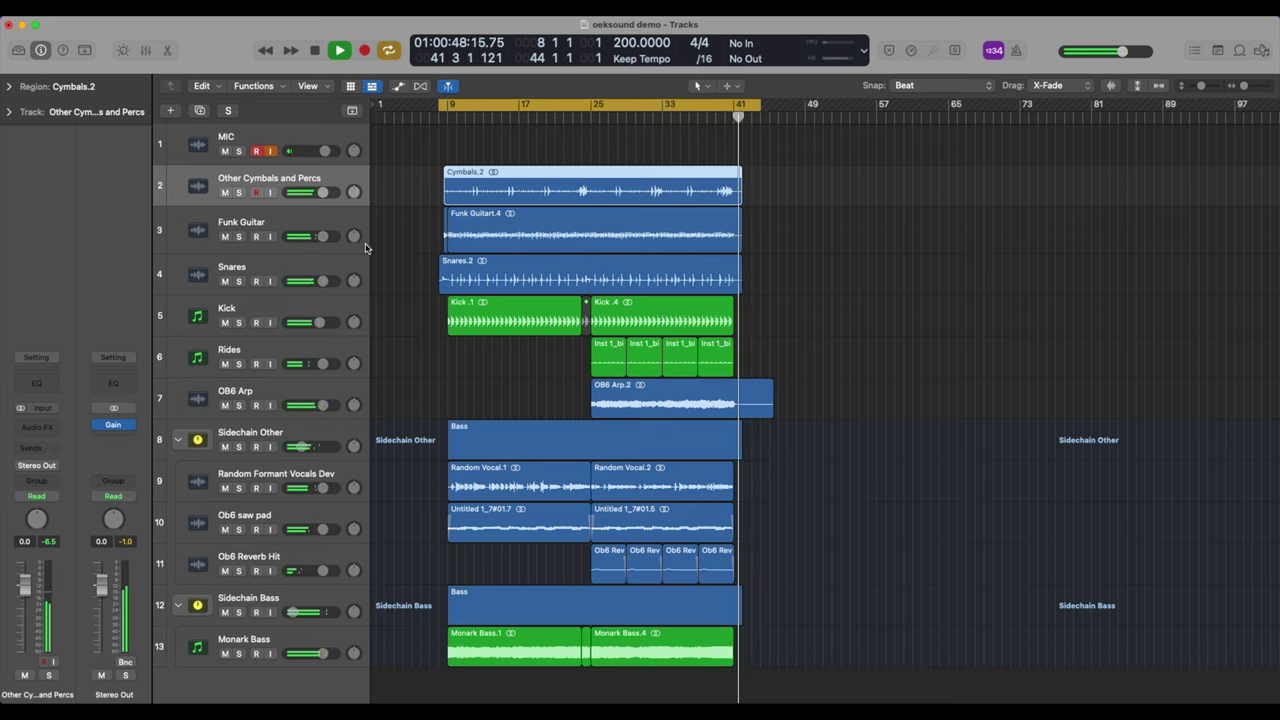
pyautogui.press('space')
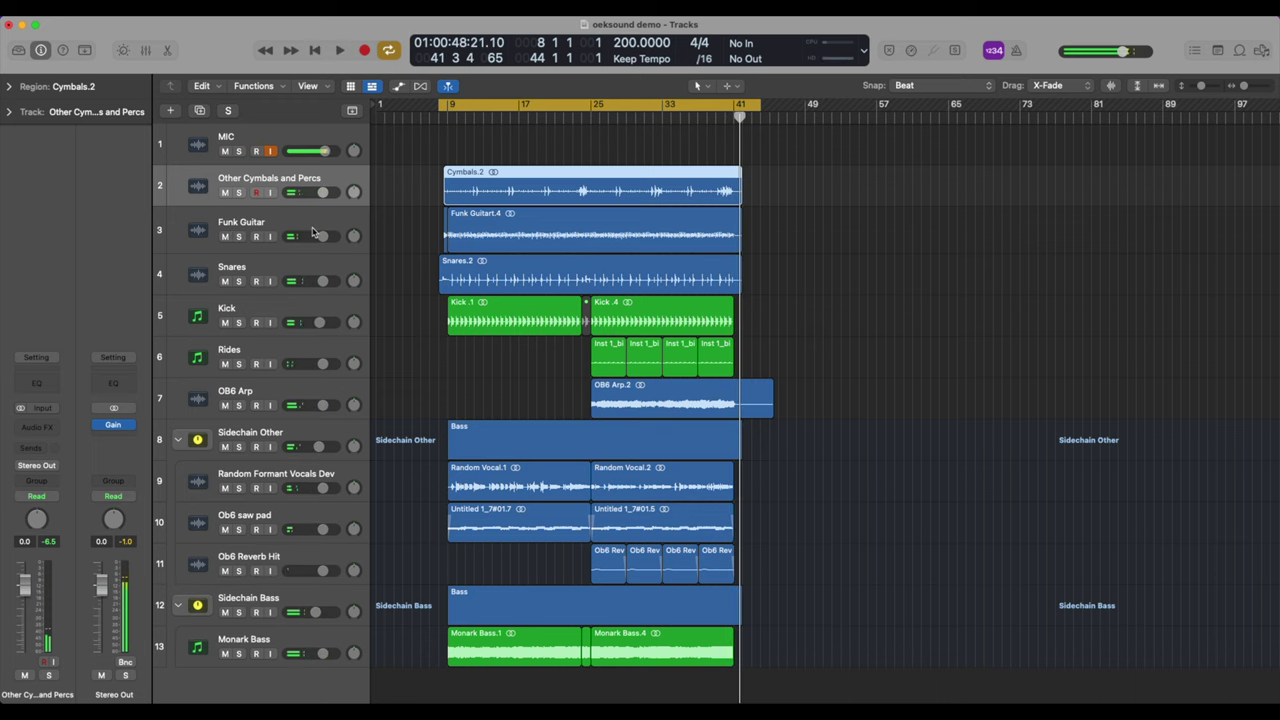
# - Browse the arrangement's tracks: OB6 Arp, Funk Guitar, the vocal aux, Kick and Rides
pyautogui.hscroll(1, 310, 234)
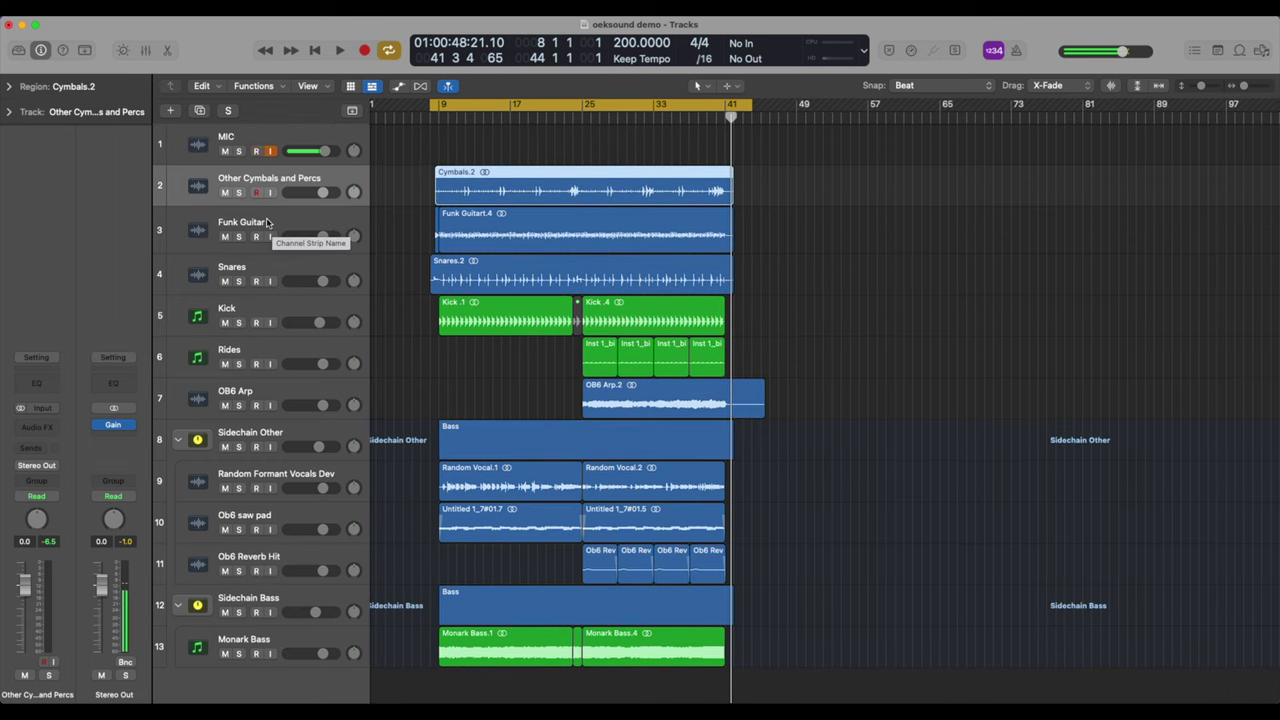
pyautogui.press('Down')
pyautogui.press('Down')
pyautogui.press('Down')
pyautogui.press('Down')
pyautogui.press('Down')
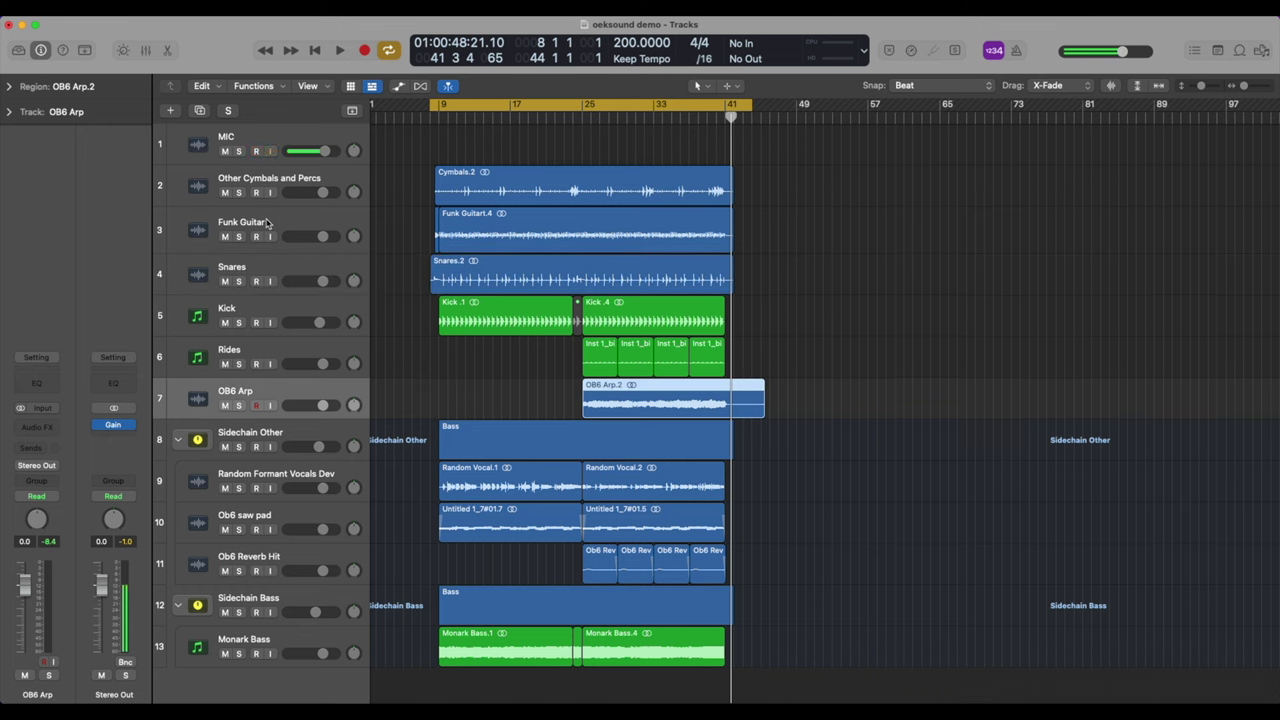
pyautogui.press('Down')
pyautogui.press('Down')
pyautogui.press('Down')
pyautogui.press('Down')
pyautogui.press('Down')
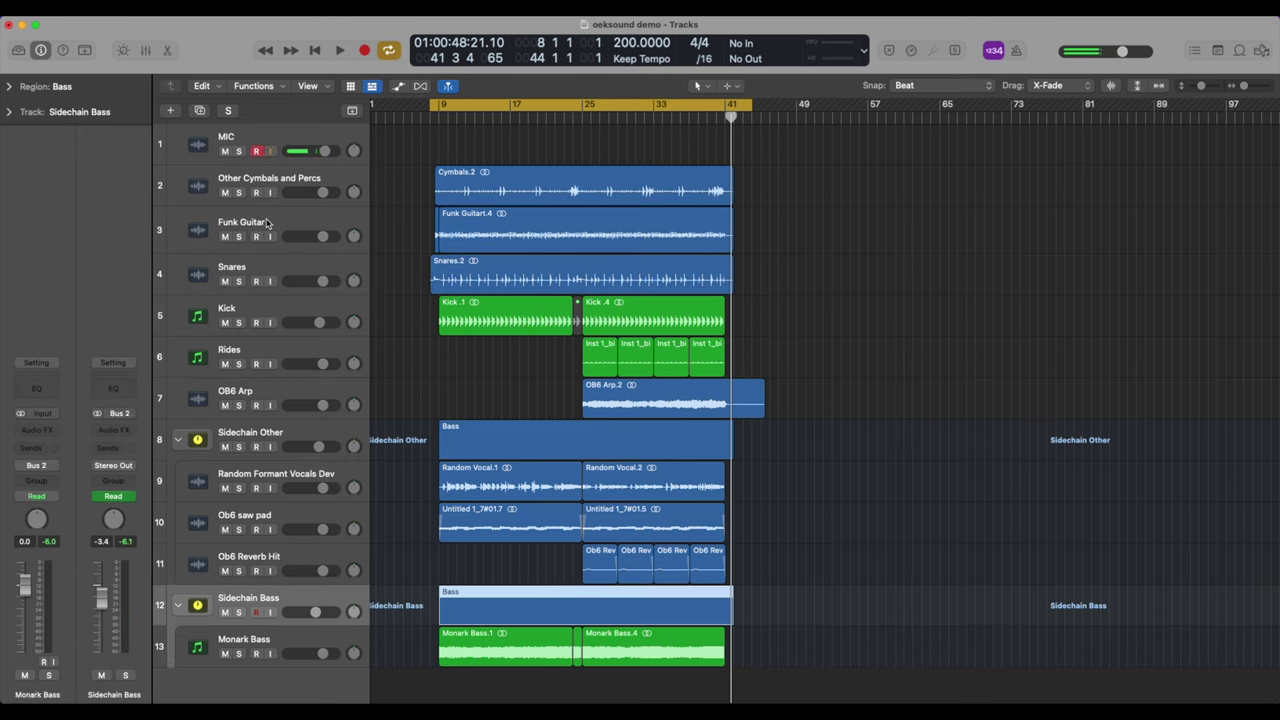
pyautogui.press('Up')
pyautogui.press('Up')
pyautogui.press('Up')
pyautogui.press('Up')
pyautogui.press('Up')
pyautogui.press('Up')
pyautogui.press('Up')
pyautogui.press('Up')
pyautogui.press('Up')
pyautogui.press('Up')
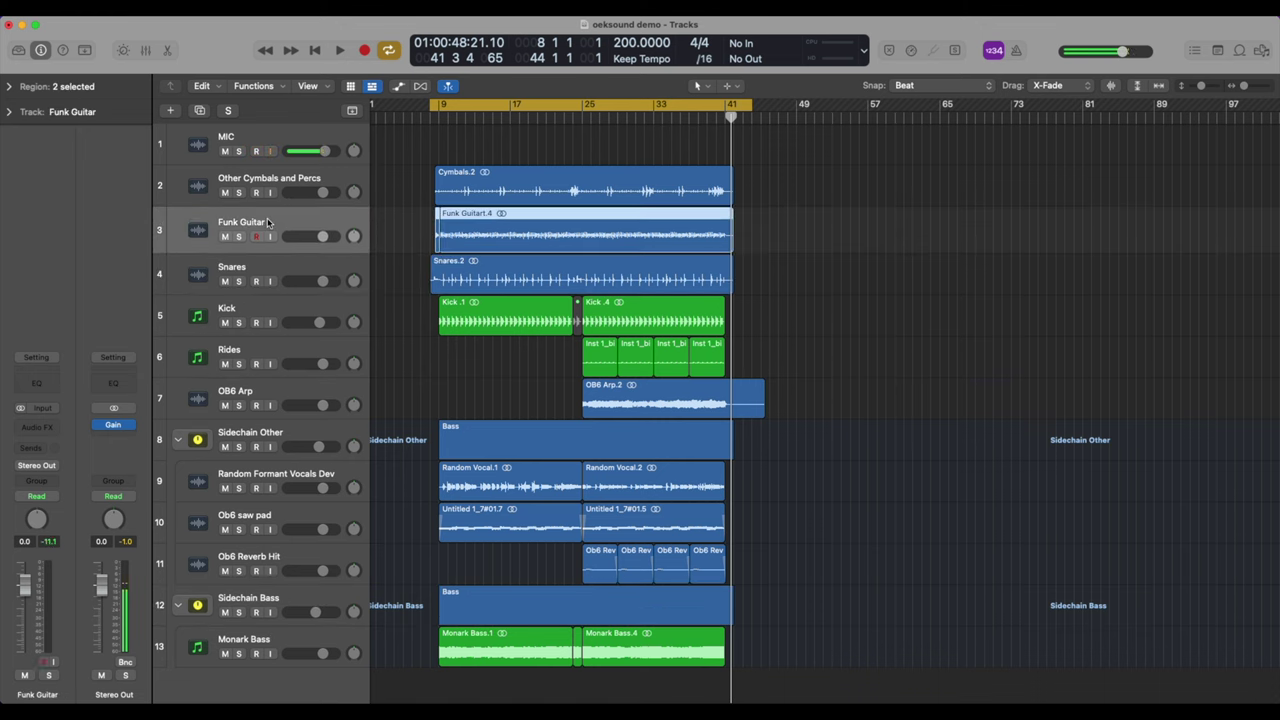
pyautogui.click(281, 231)
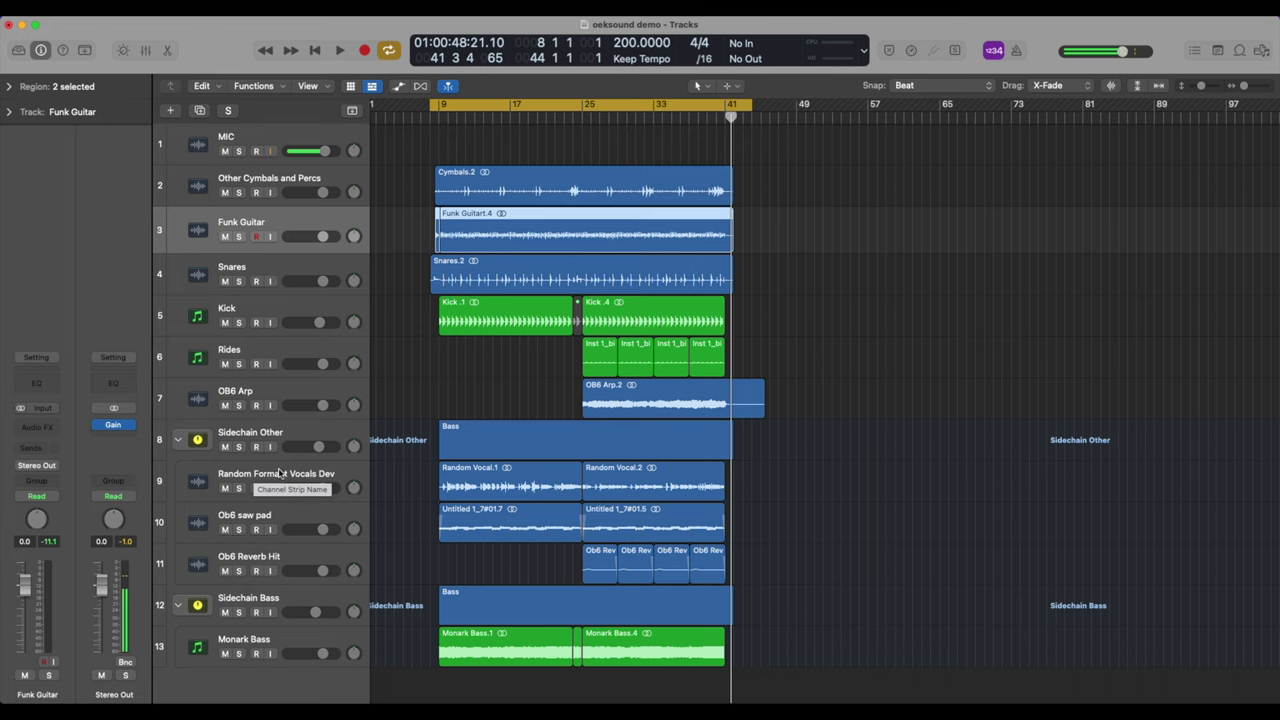
pyautogui.click(281, 474)
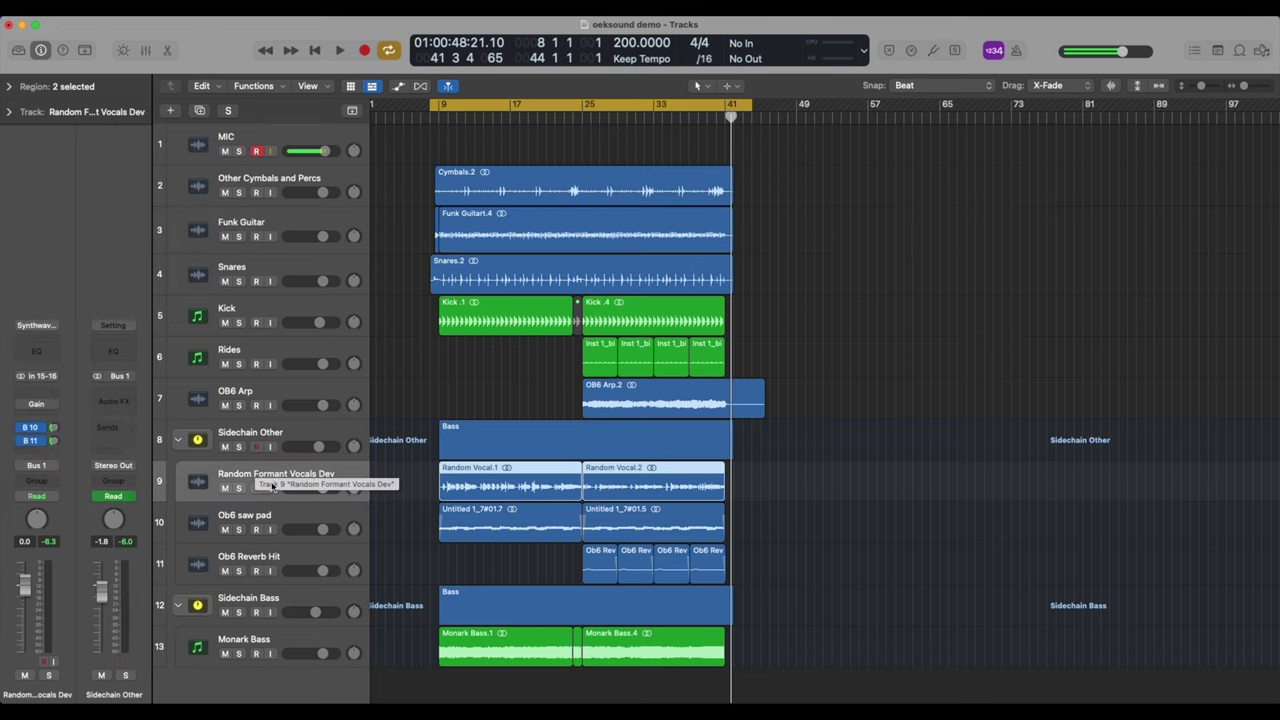
pyautogui.click(55, 429)
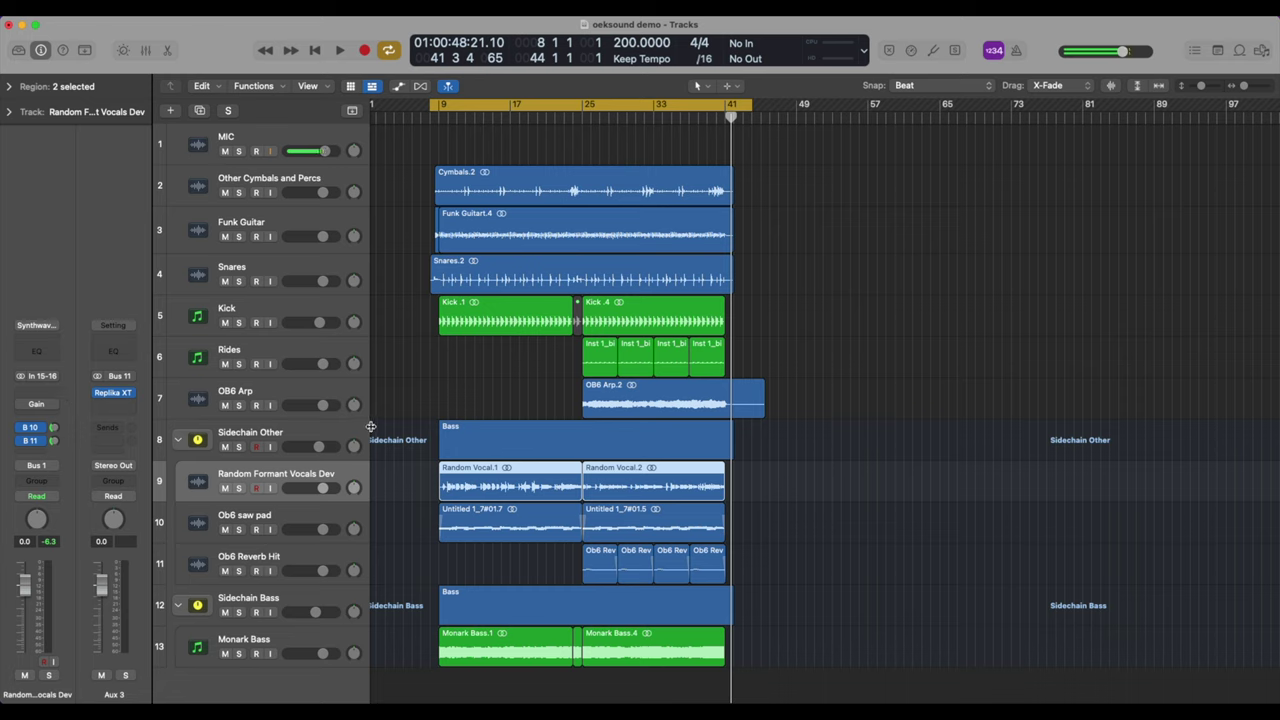
pyautogui.click(238, 307)
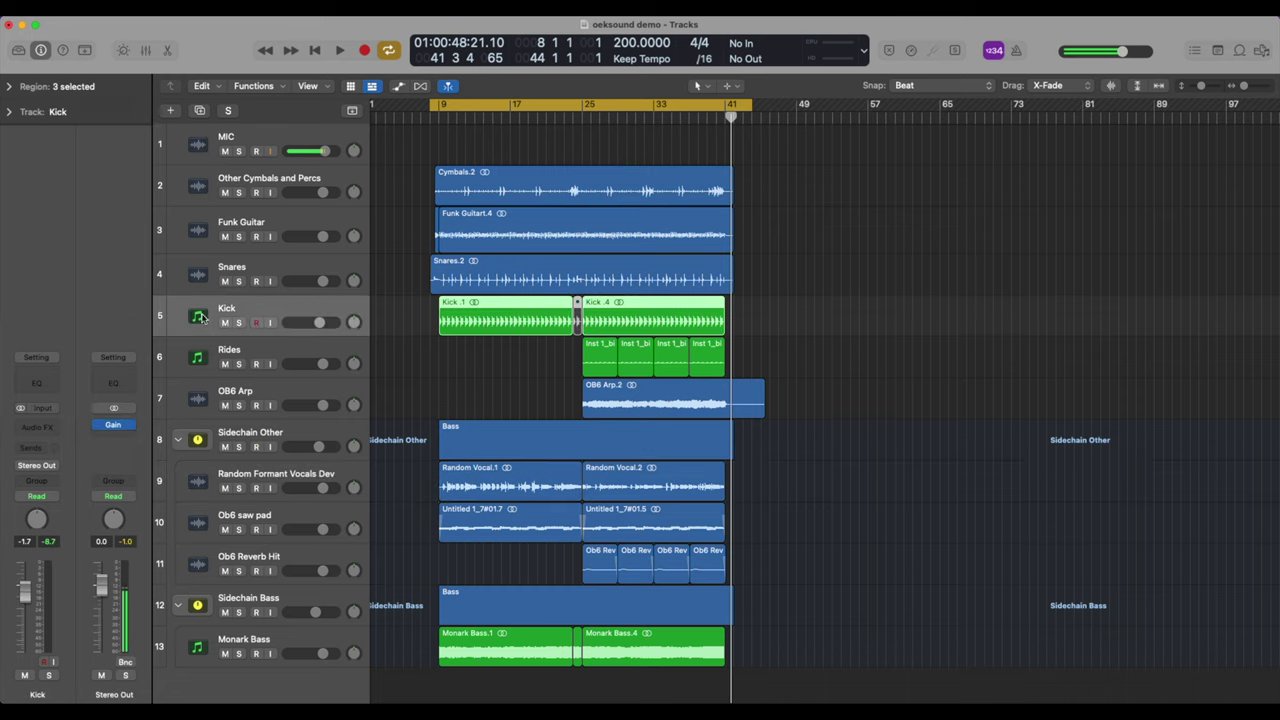
pyautogui.click(290, 348)
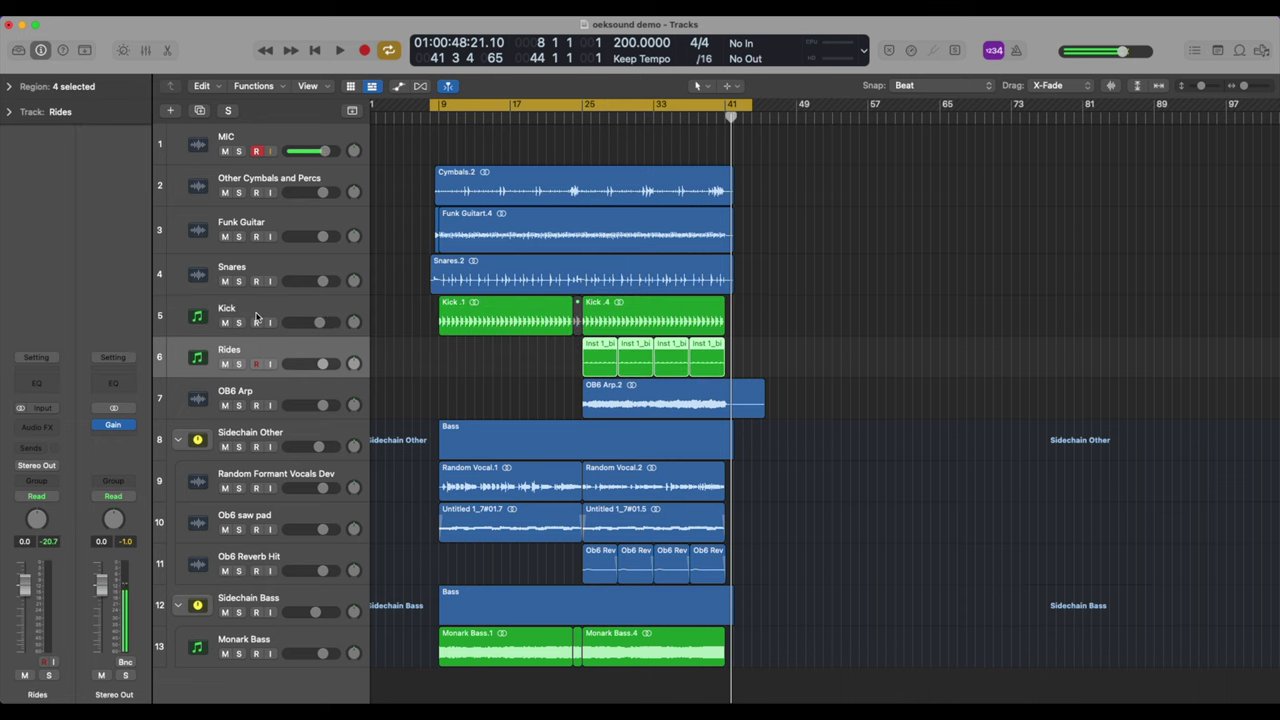
# - Move Other Cymbals and Percs below Funk Guitar so it becomes track 3
pyautogui.click(256, 318)
pyautogui.click(268, 196)
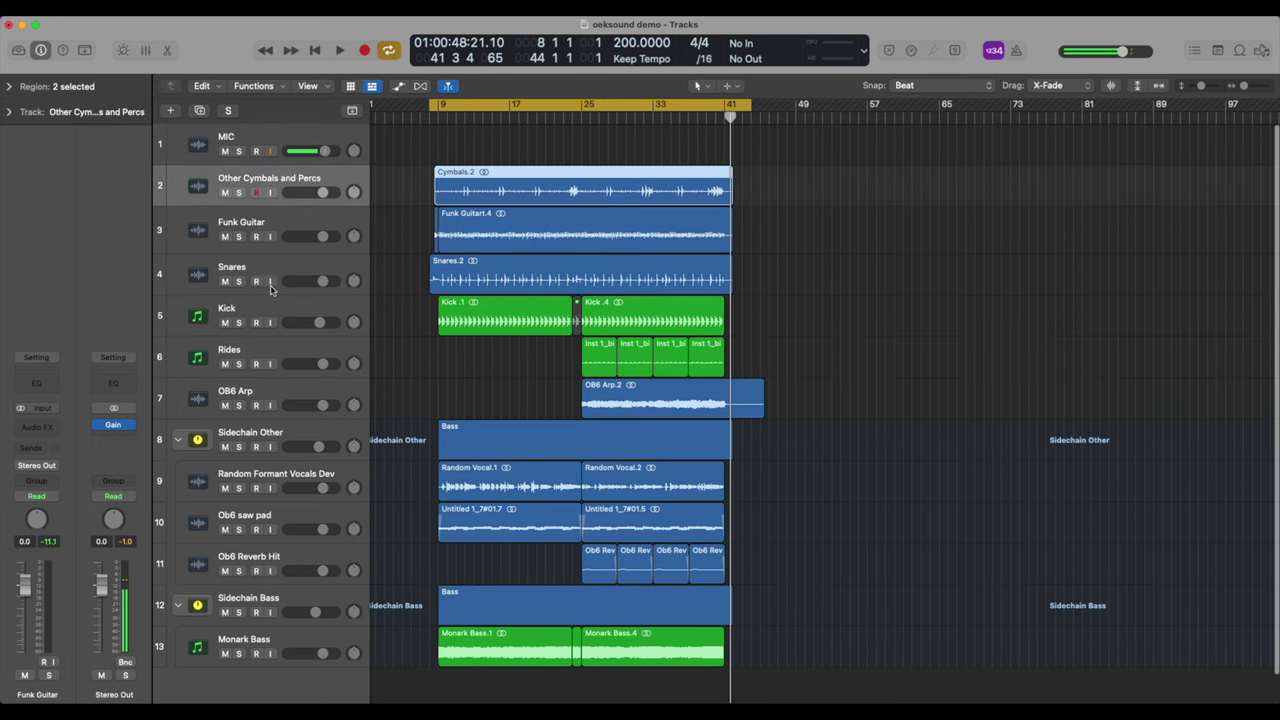
pyautogui.moveTo(253, 180); pyautogui.dragTo(267, 247)
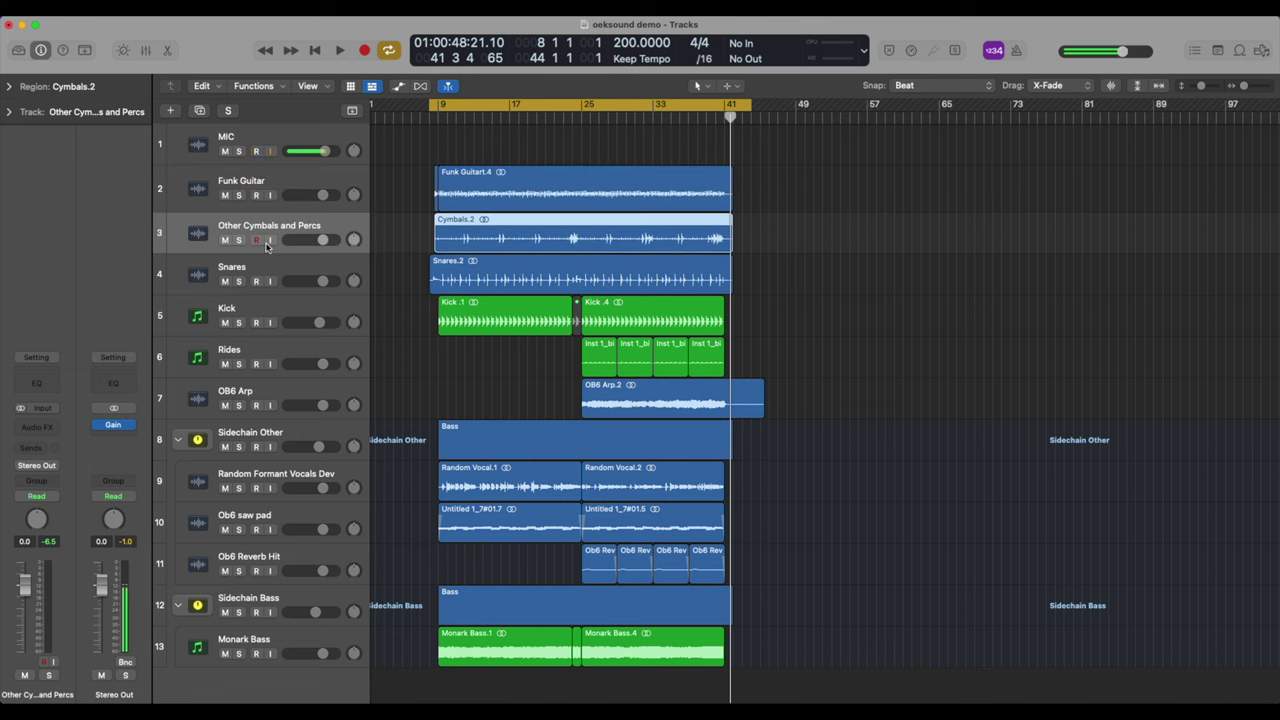
# - Step through the reordered tracks and land the selection on Kick
pyautogui.hscroll(2, 392, 270)
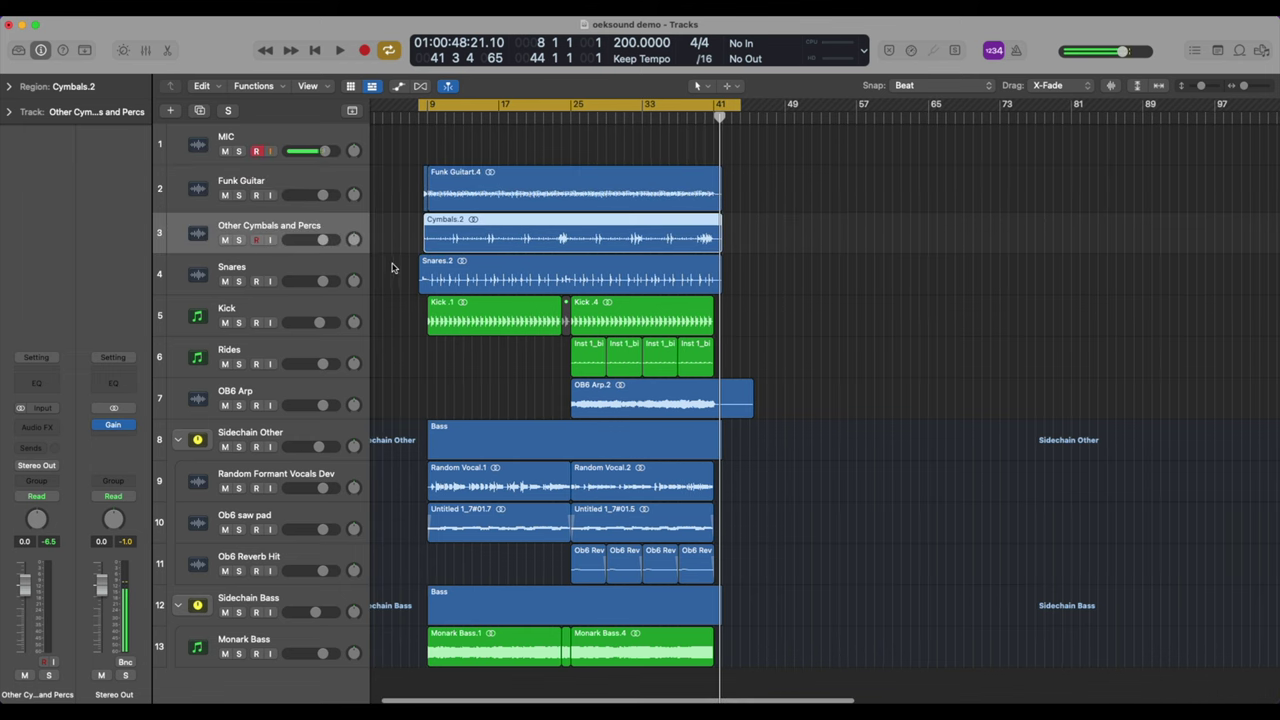
pyautogui.press('Down')
pyautogui.press('Down')
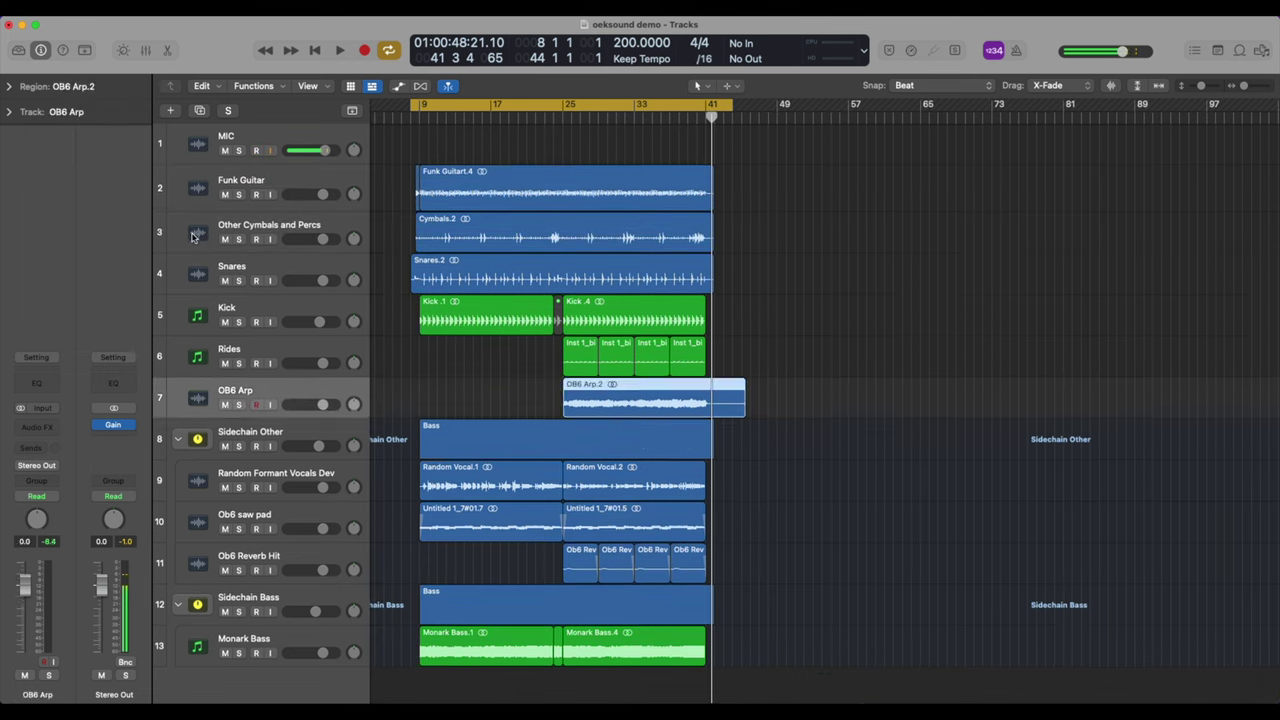
pyautogui.press('Down')
pyautogui.press('Down')
pyautogui.press('Up')
pyautogui.press('Up')
pyautogui.press('Up')
pyautogui.scroll(-1, 210, 238)
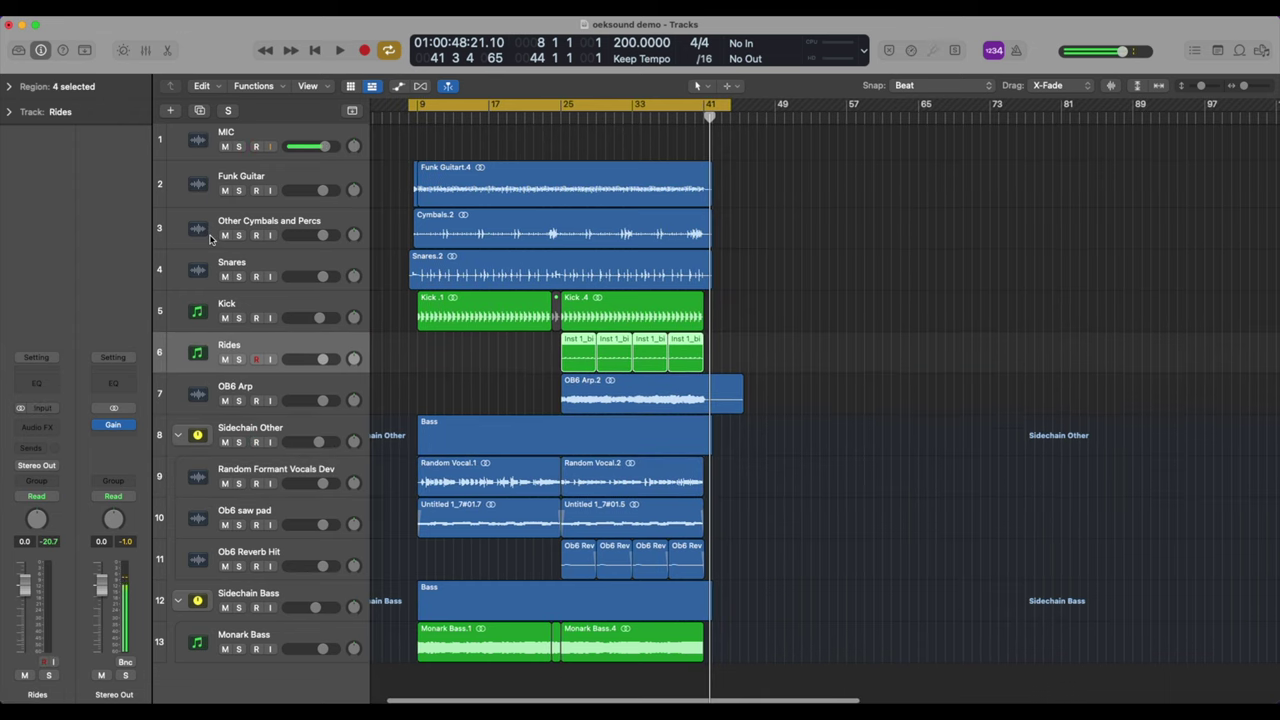
pyautogui.press('Up')
pyautogui.press('Up')
pyautogui.press('Up')
pyautogui.press('Up')
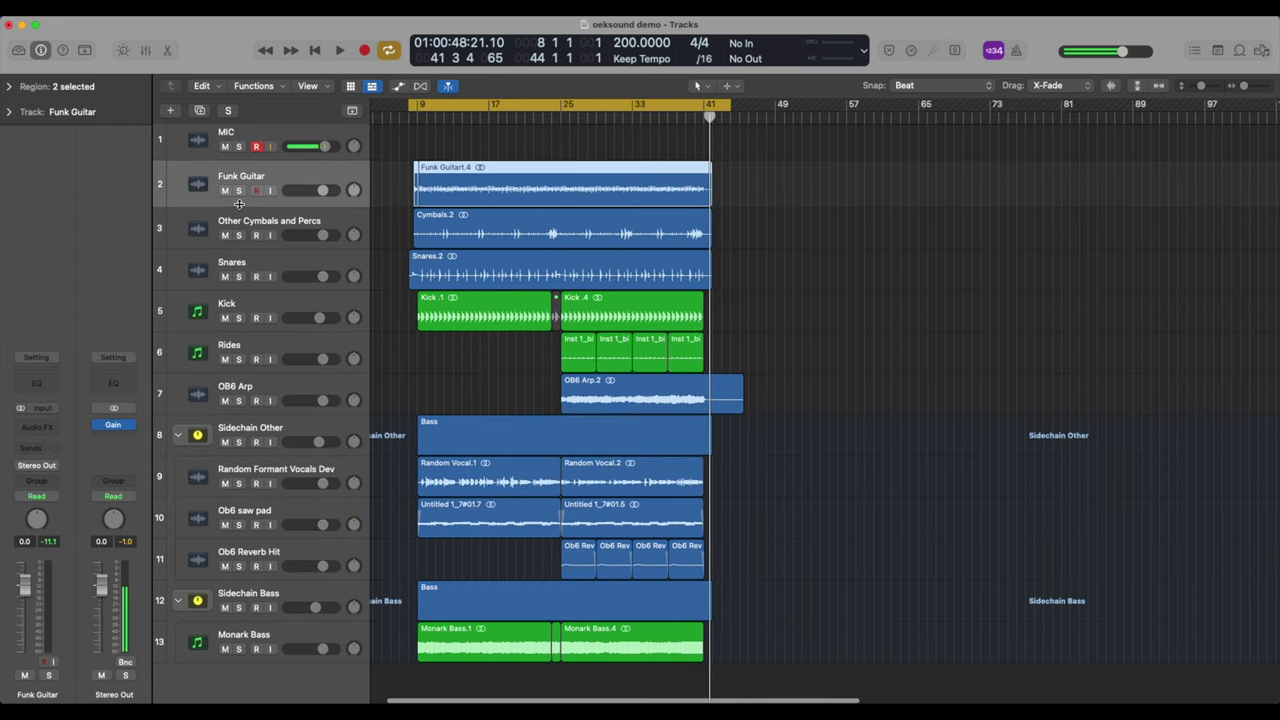
pyautogui.scroll(-1, 239, 204)
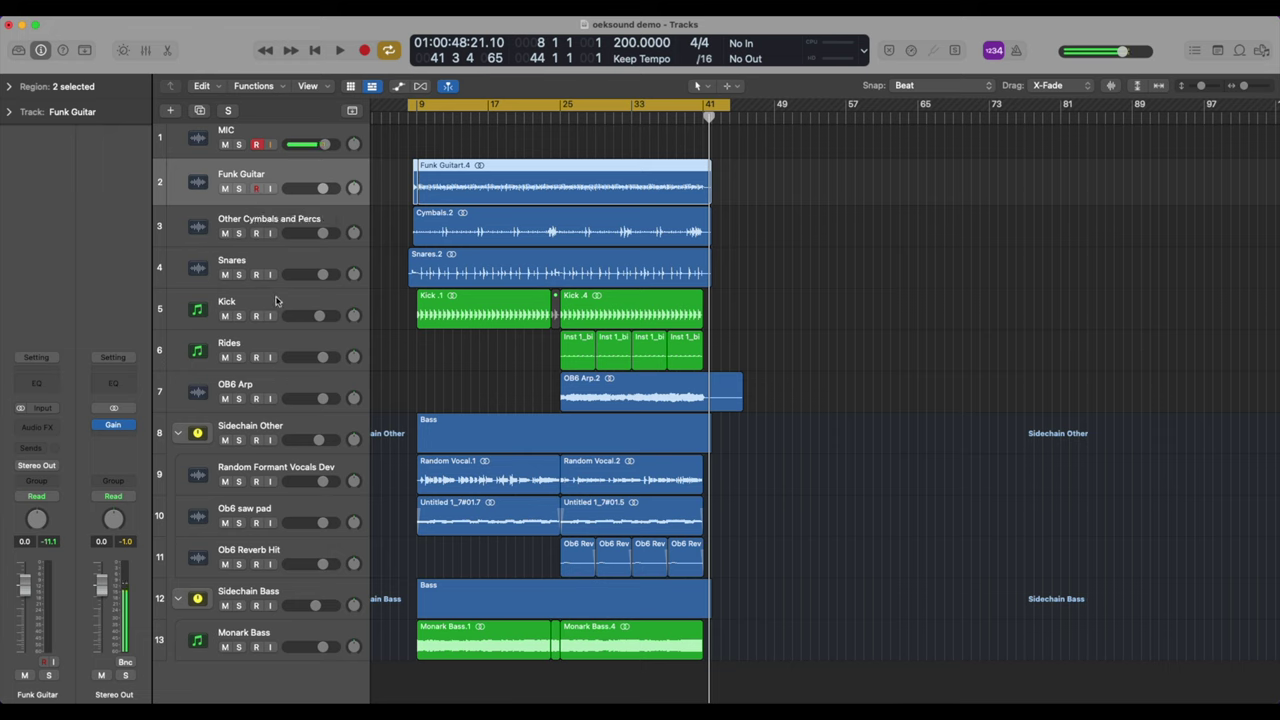
pyautogui.press('Down')
pyautogui.press('Down')
pyautogui.press('Down')
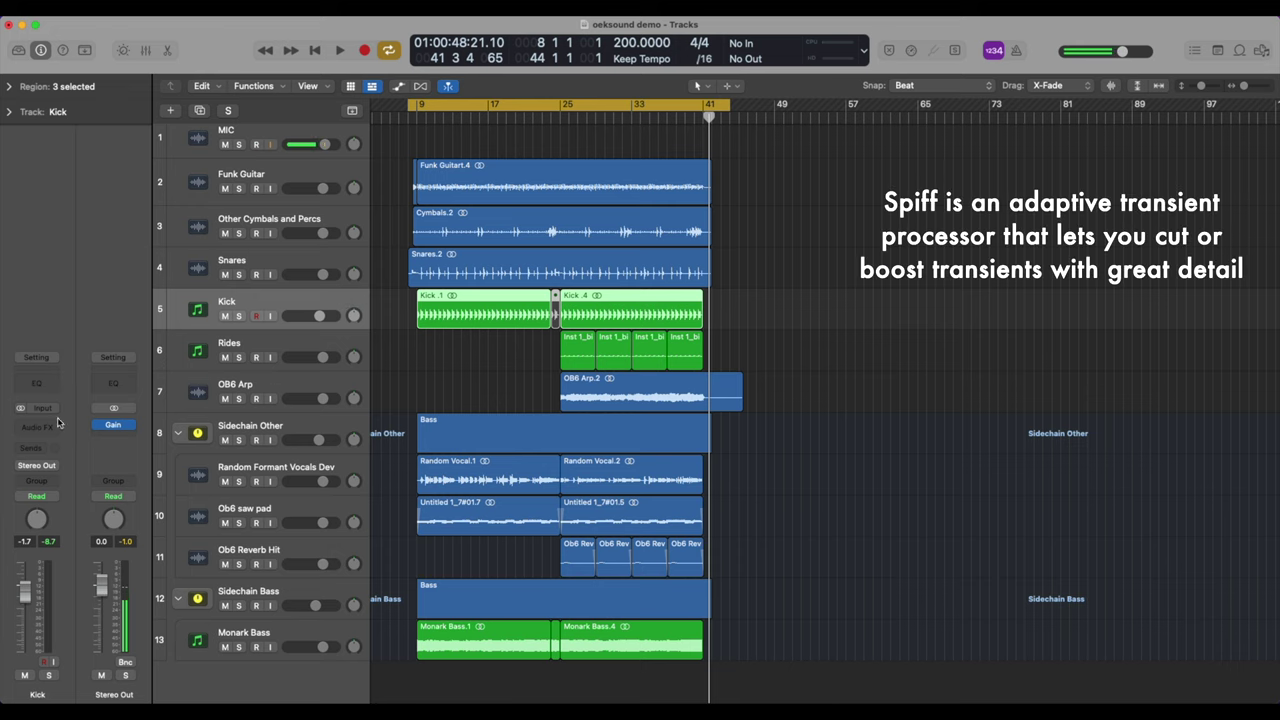
# - Insert oeksound Spiff in the Kick channel's Audio FX slot
pyautogui.click(58, 423)
pyautogui.moveTo(57, 474)
pyautogui.click(135, 470)
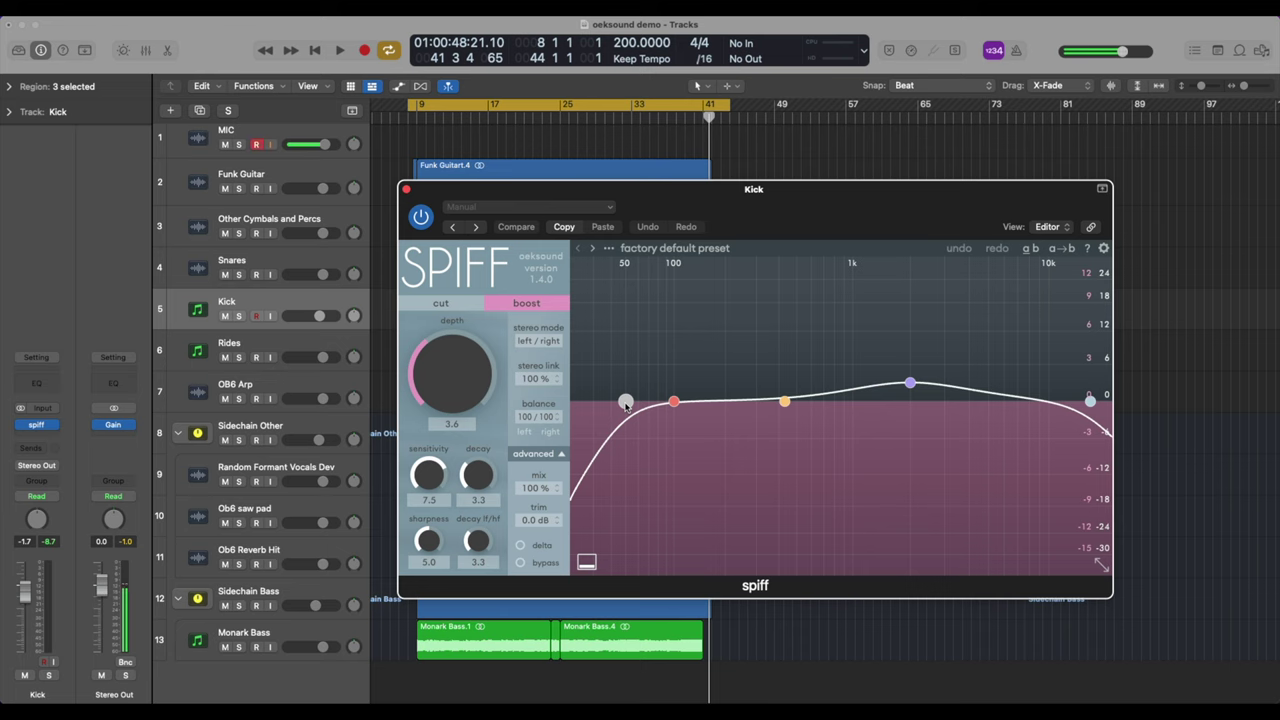
# - Set the Kick's Spiff low cut to 30 Hz and high cut to 5 kHz, and move band 3 near 180 Hz
pyautogui.moveTo(625, 402); pyautogui.dragTo(593, 402)
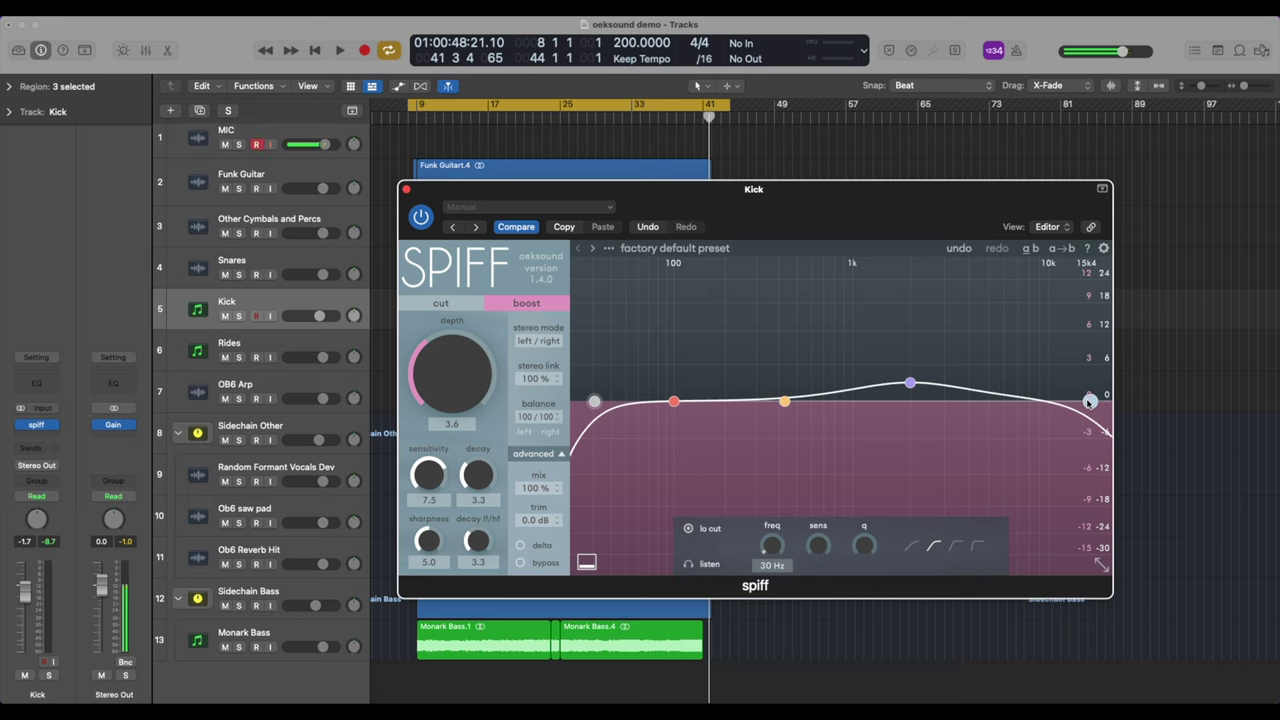
pyautogui.moveTo(1090, 401); pyautogui.dragTo(990, 402)
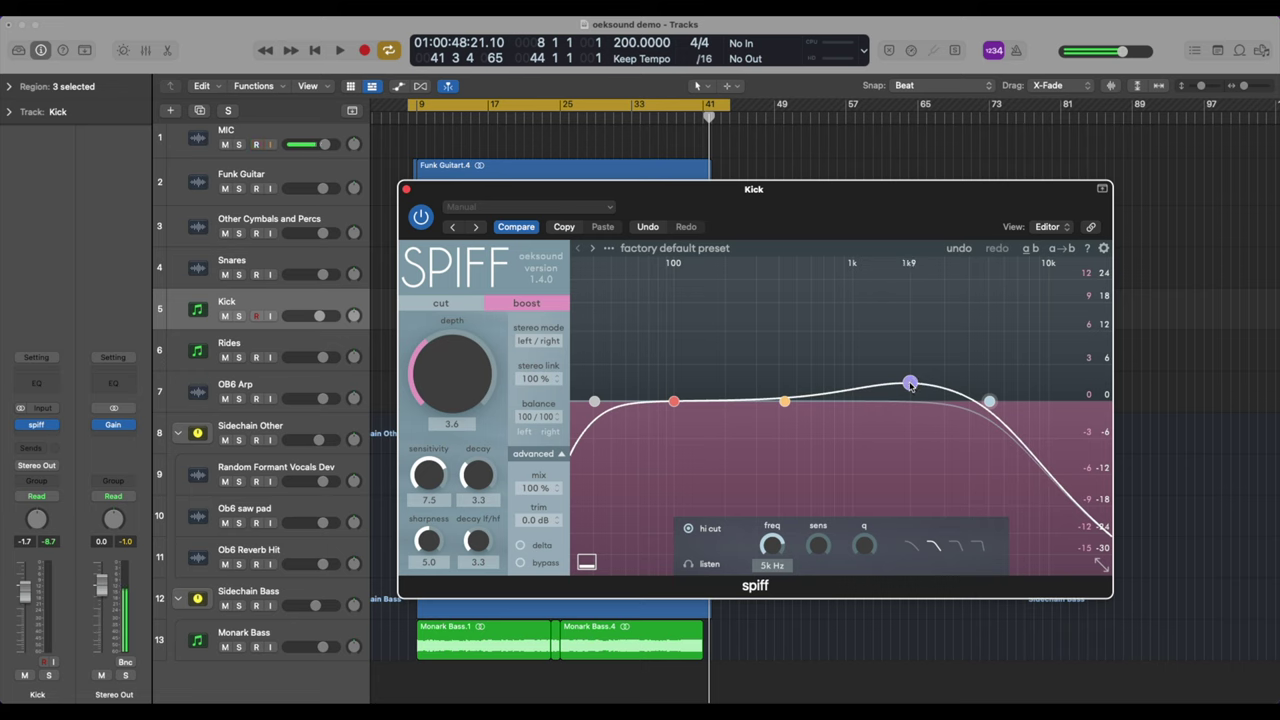
pyautogui.moveTo(910, 385); pyautogui.dragTo(690, 371)
pyautogui.press('space')
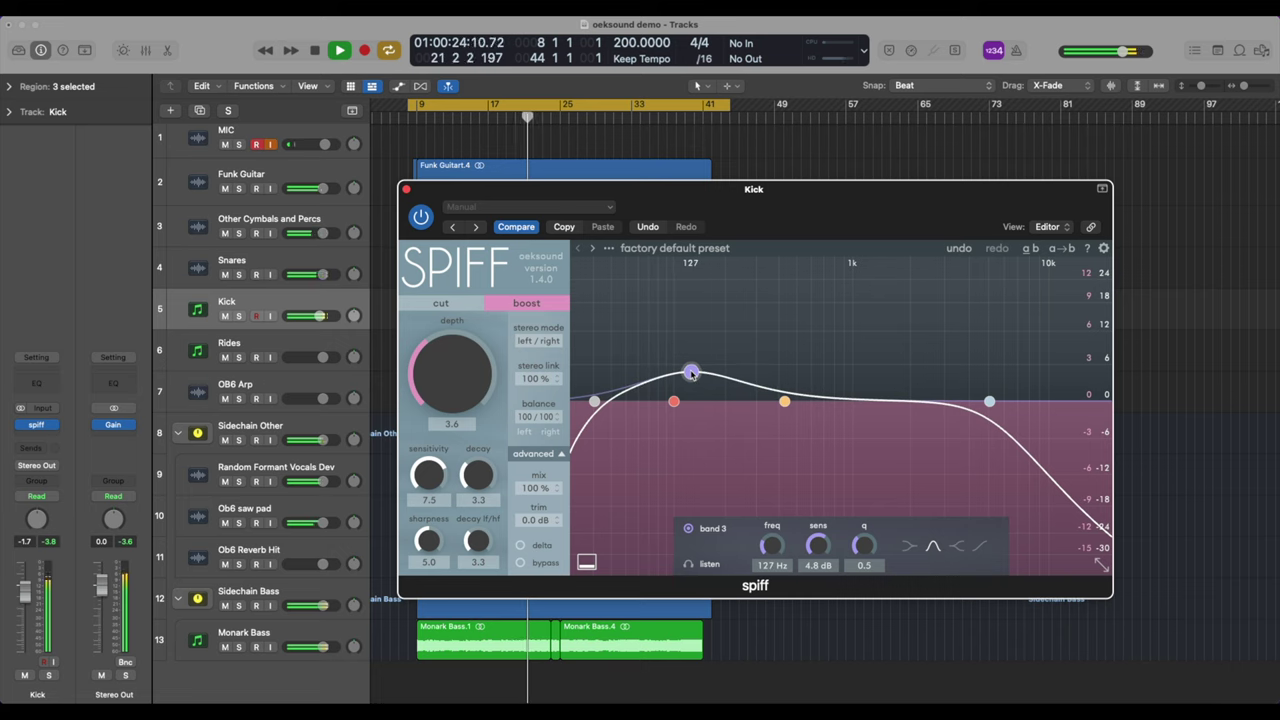
# - Nudge Spiff band 3 to 138 Hz at 5.1 dB and lower depth from 3.6 to 3.0
pyautogui.moveTo(691, 371); pyautogui.dragTo(698, 371)
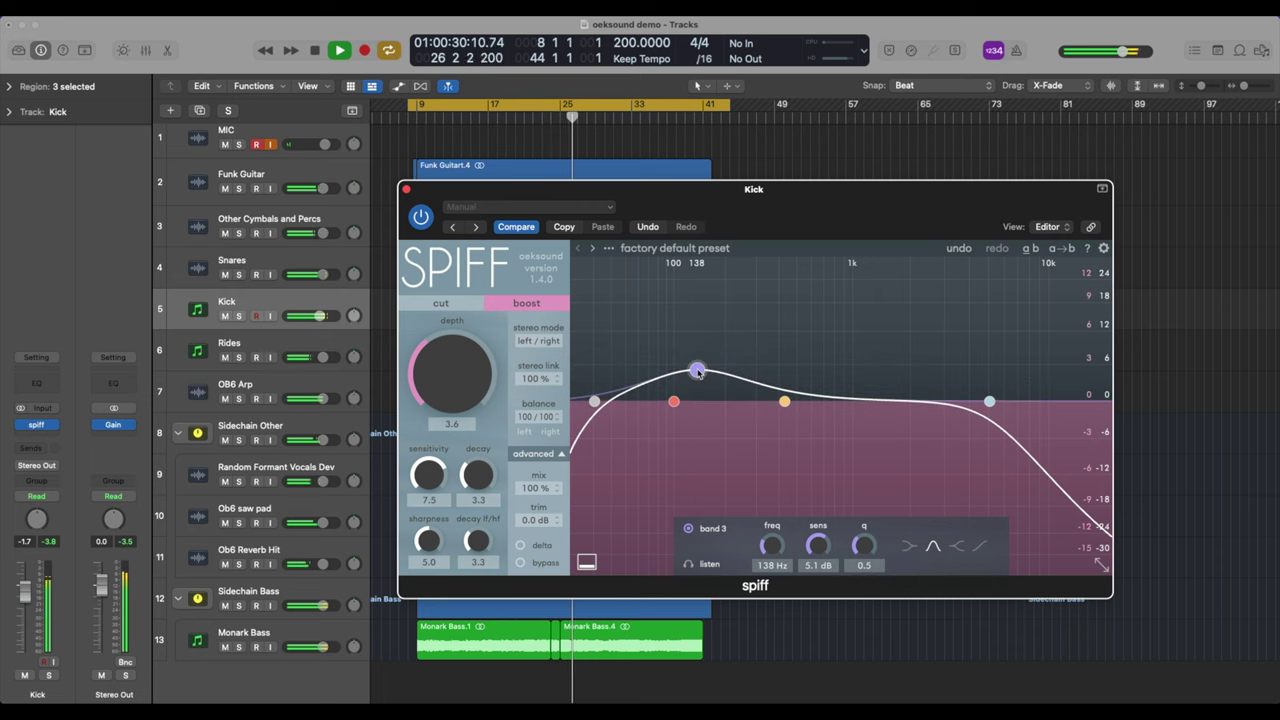
pyautogui.press('space')
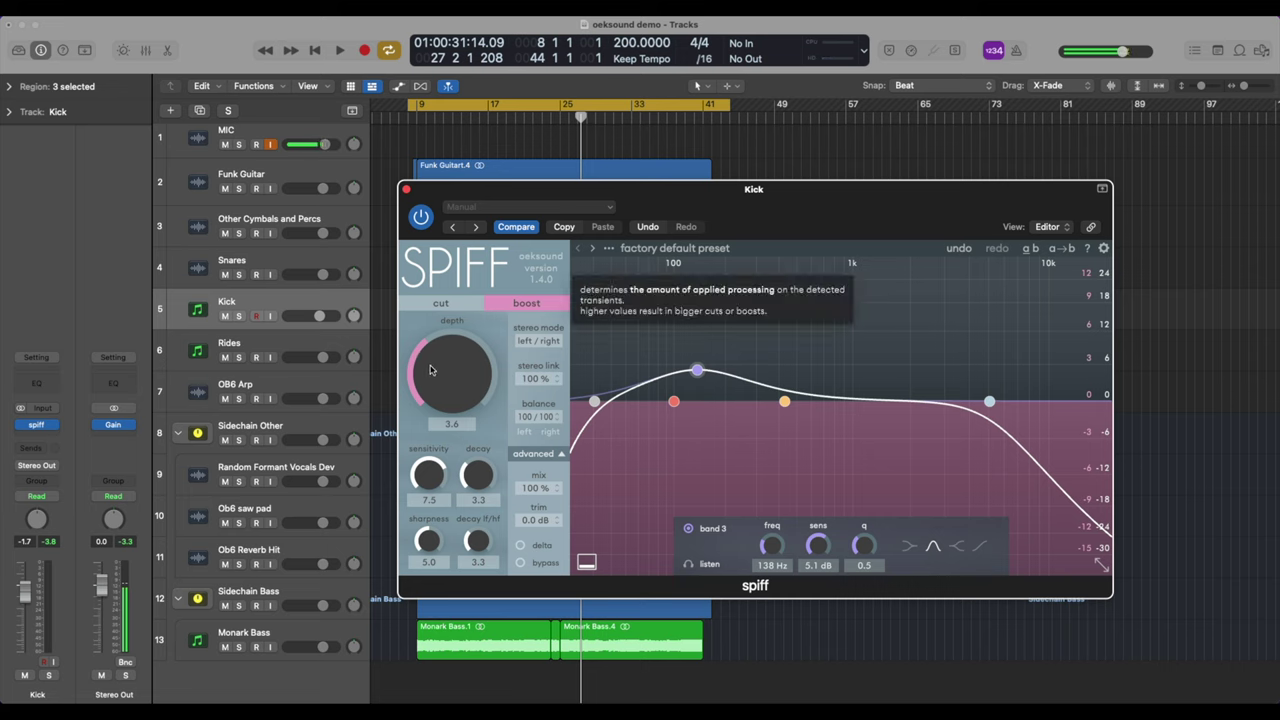
pyautogui.moveTo(430, 373); pyautogui.dragTo(422, 381)
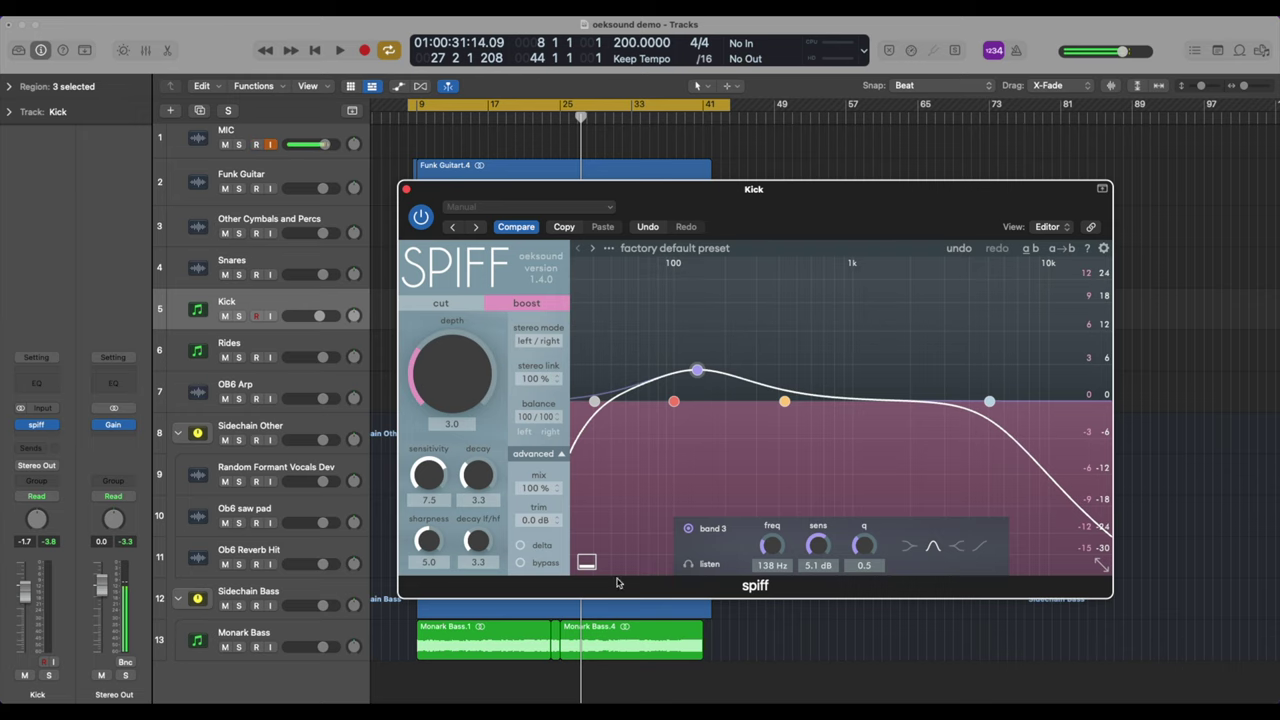
# - Compare the kick with Spiff bypassed and active, leave it active, and close the Spiff window
pyautogui.click(520, 564)
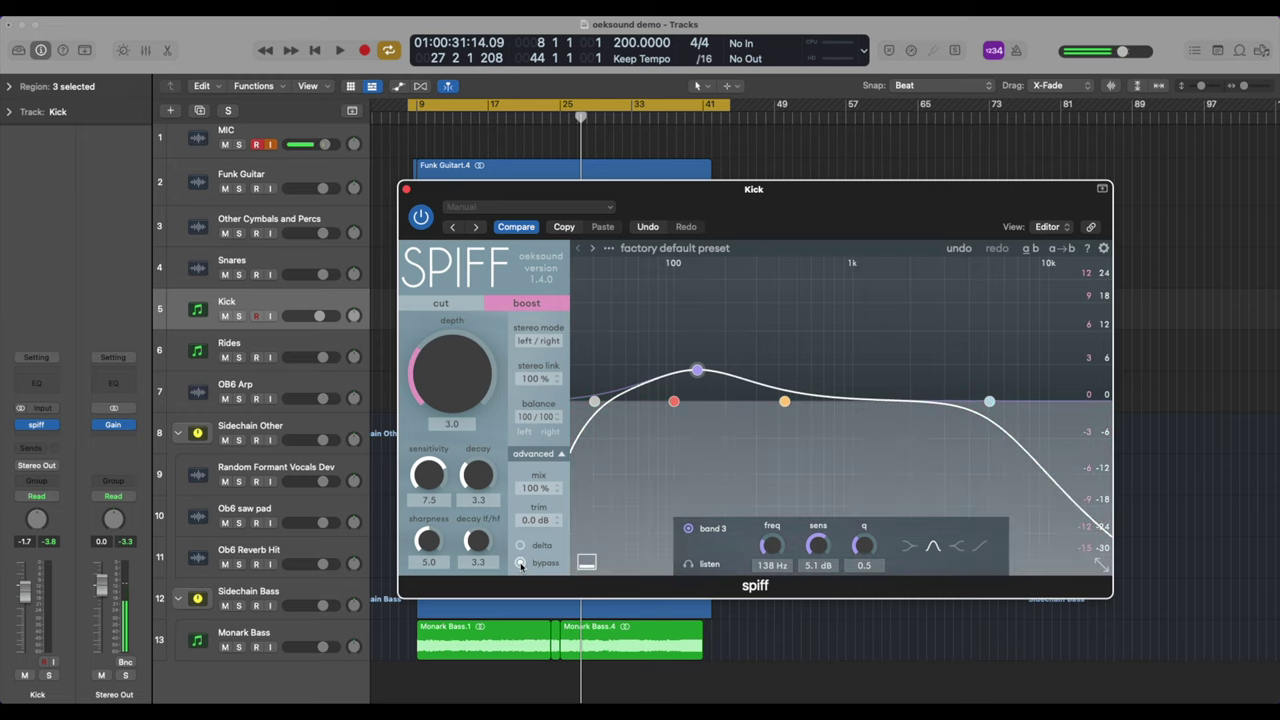
pyautogui.press('space')
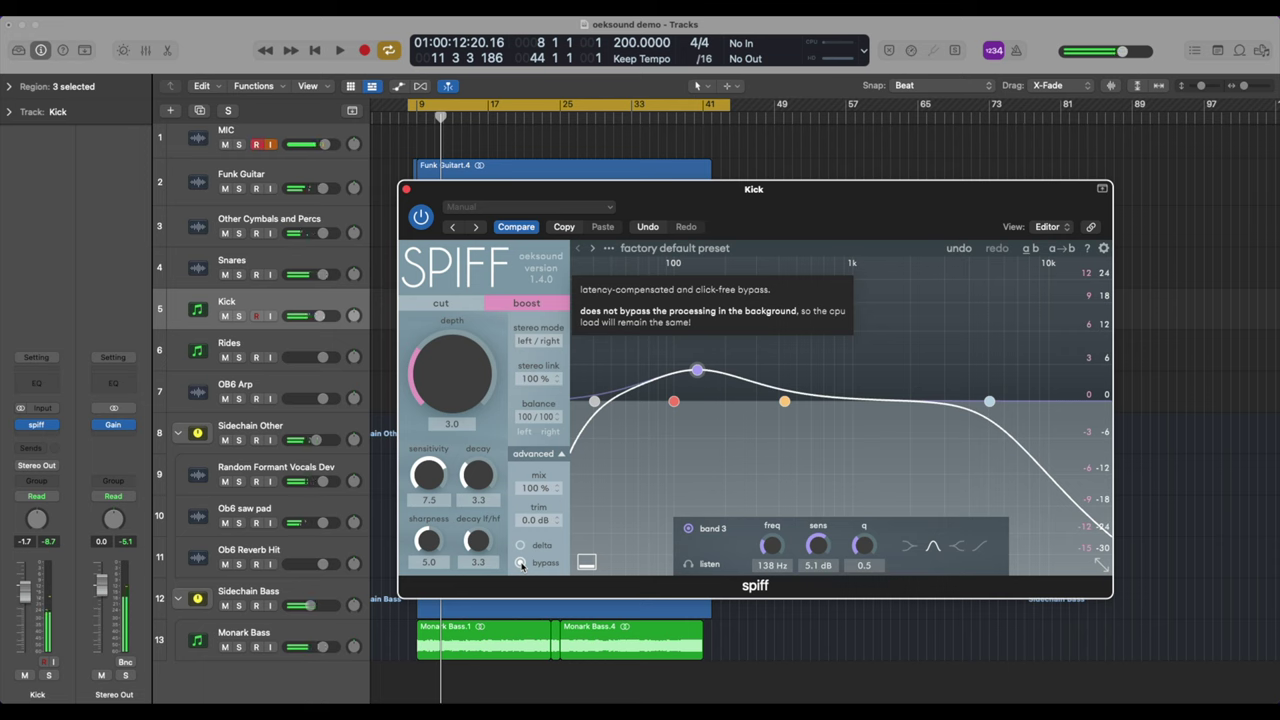
pyautogui.click(520, 564)
pyautogui.press('space')
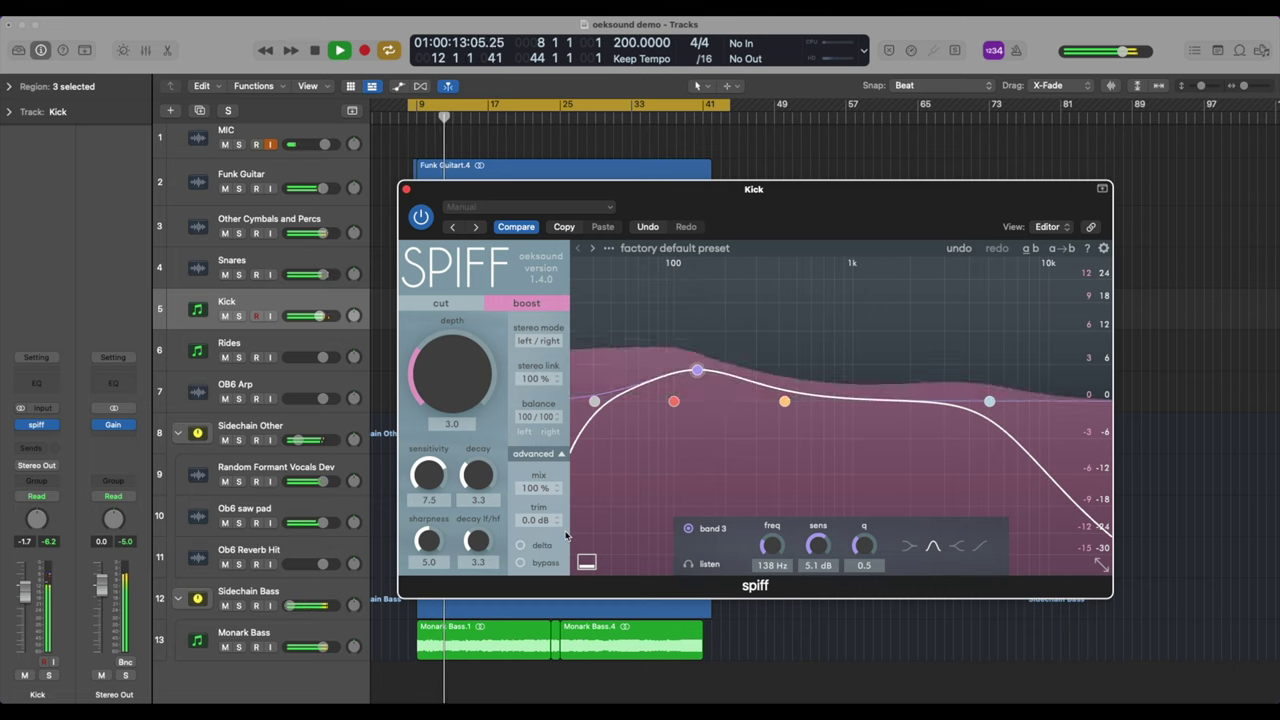
pyautogui.press('space')
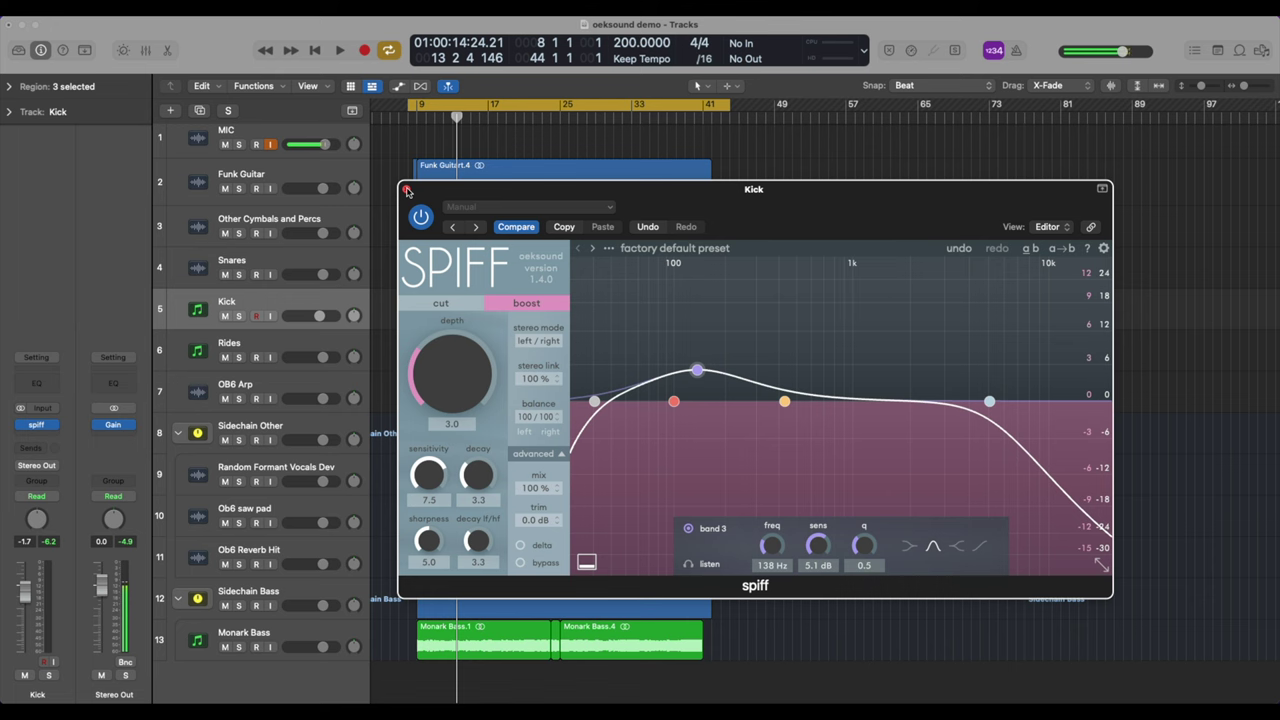
pyautogui.click(406, 189)
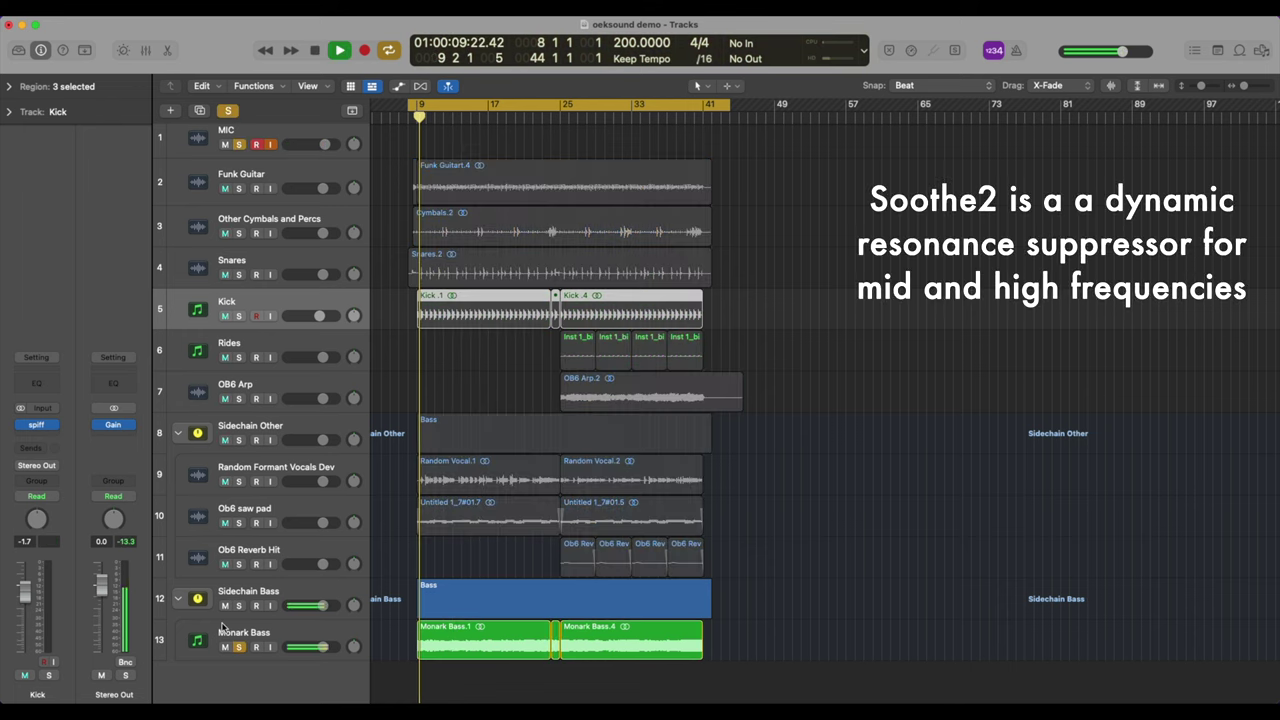
# - Insert soothe2 on the Monark Bass track while the soloed bass plays
pyautogui.hotkey('ctrl', 's')
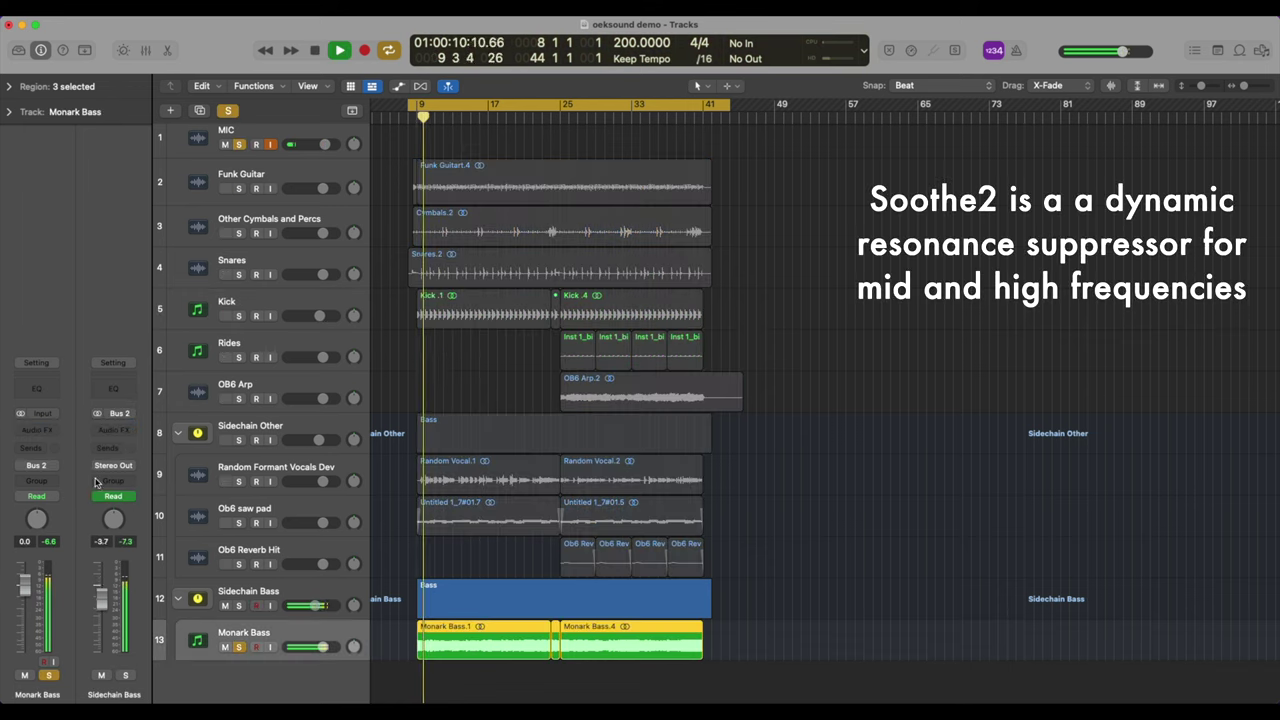
pyautogui.click(26, 429)
pyautogui.click(114, 477)
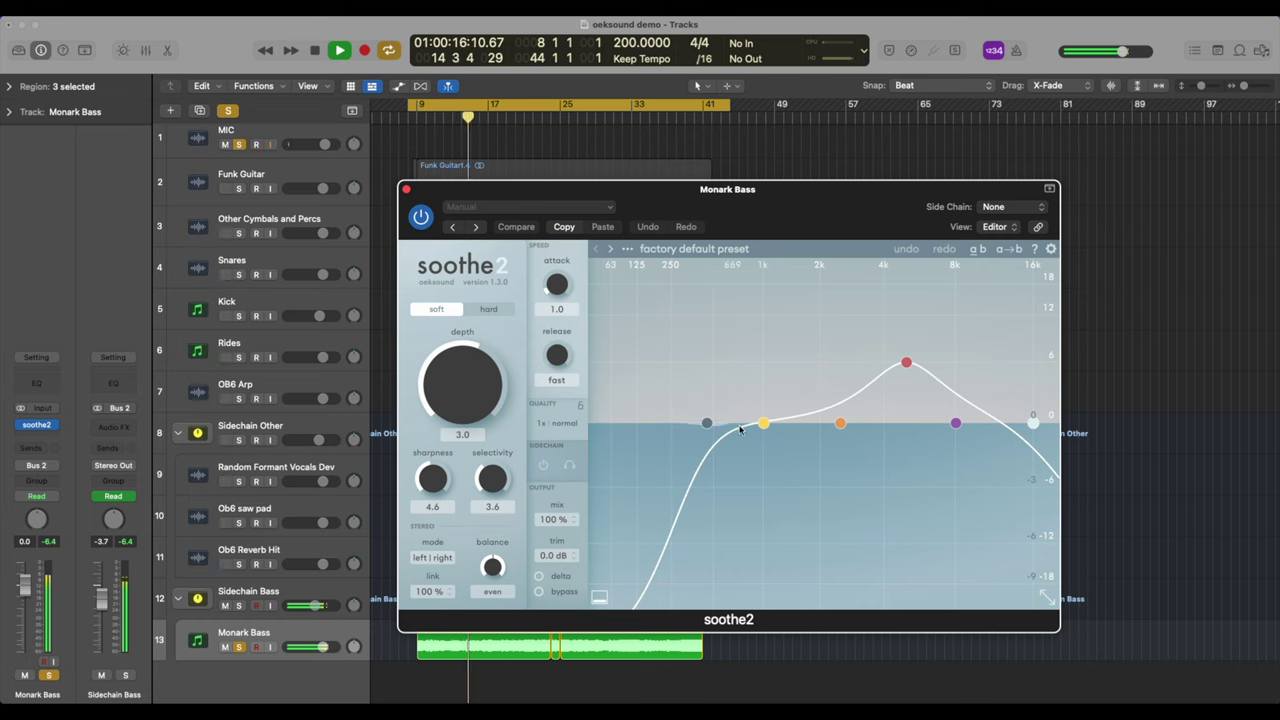
pyautogui.press('space')
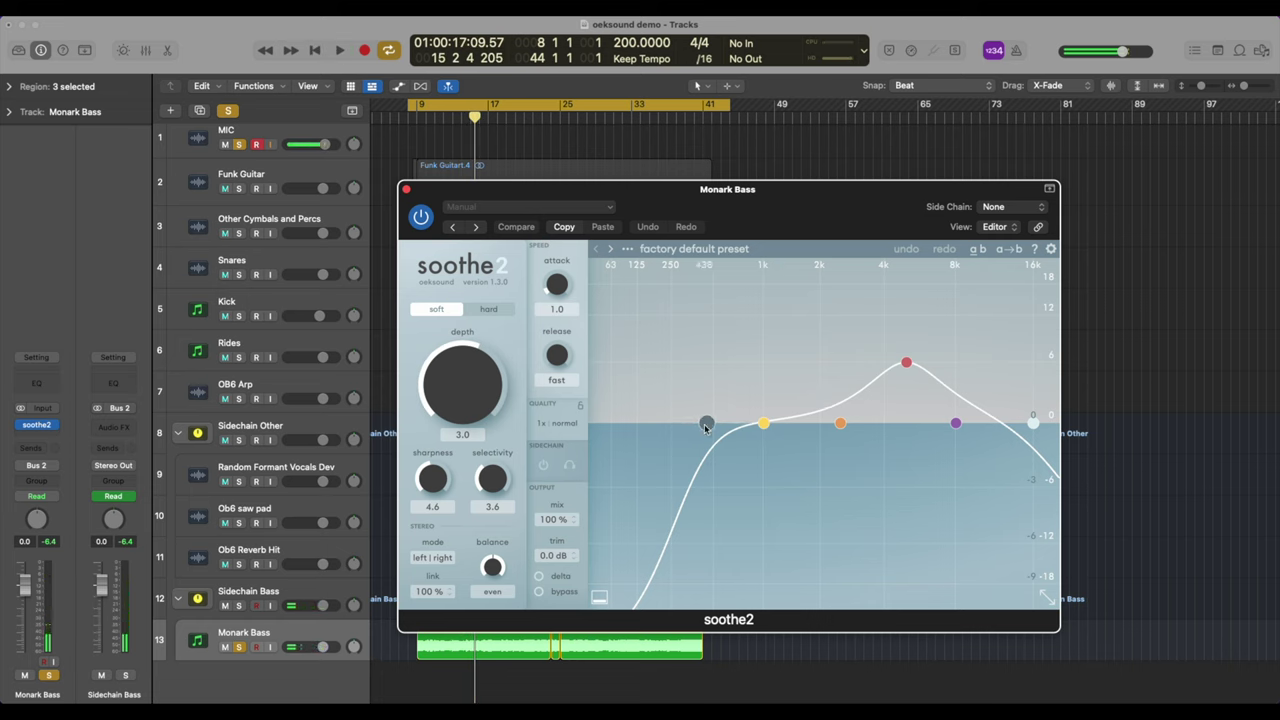
# - Set soothe2's low cut to 20 Hz and move band 3 down to about 628 Hz
pyautogui.moveTo(713, 426); pyautogui.dragTo(590, 422)
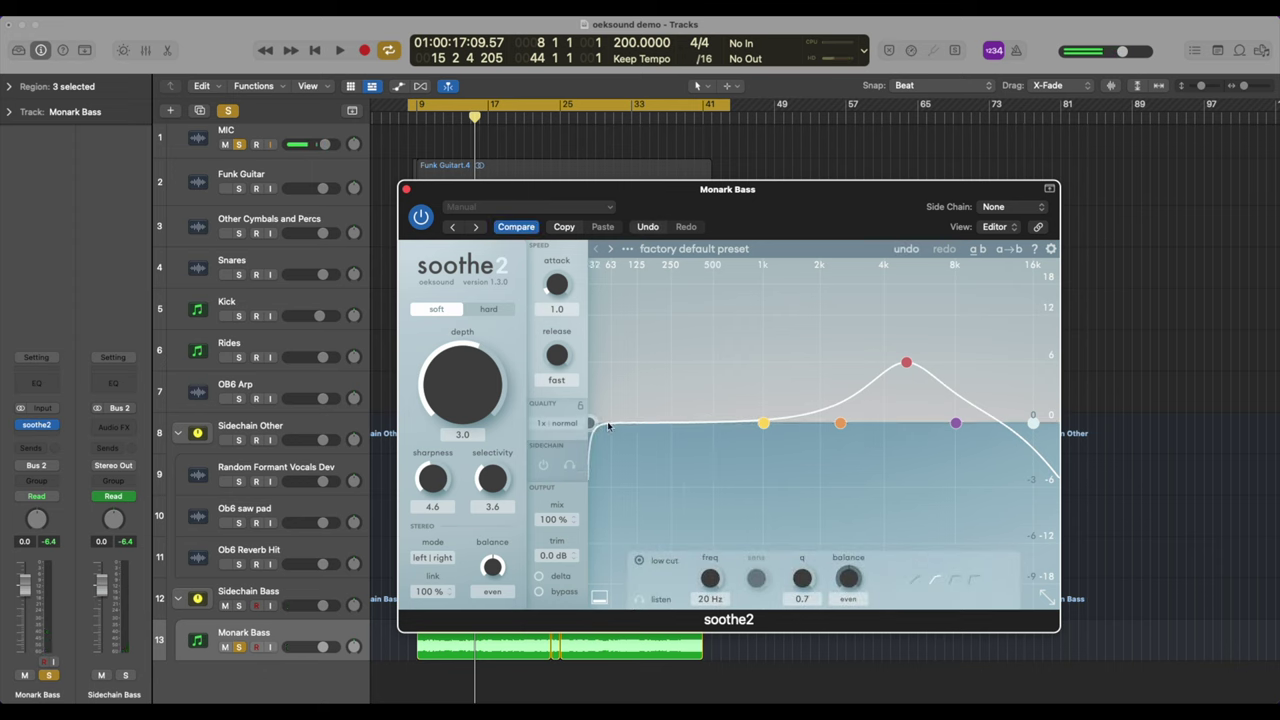
pyautogui.press('space')
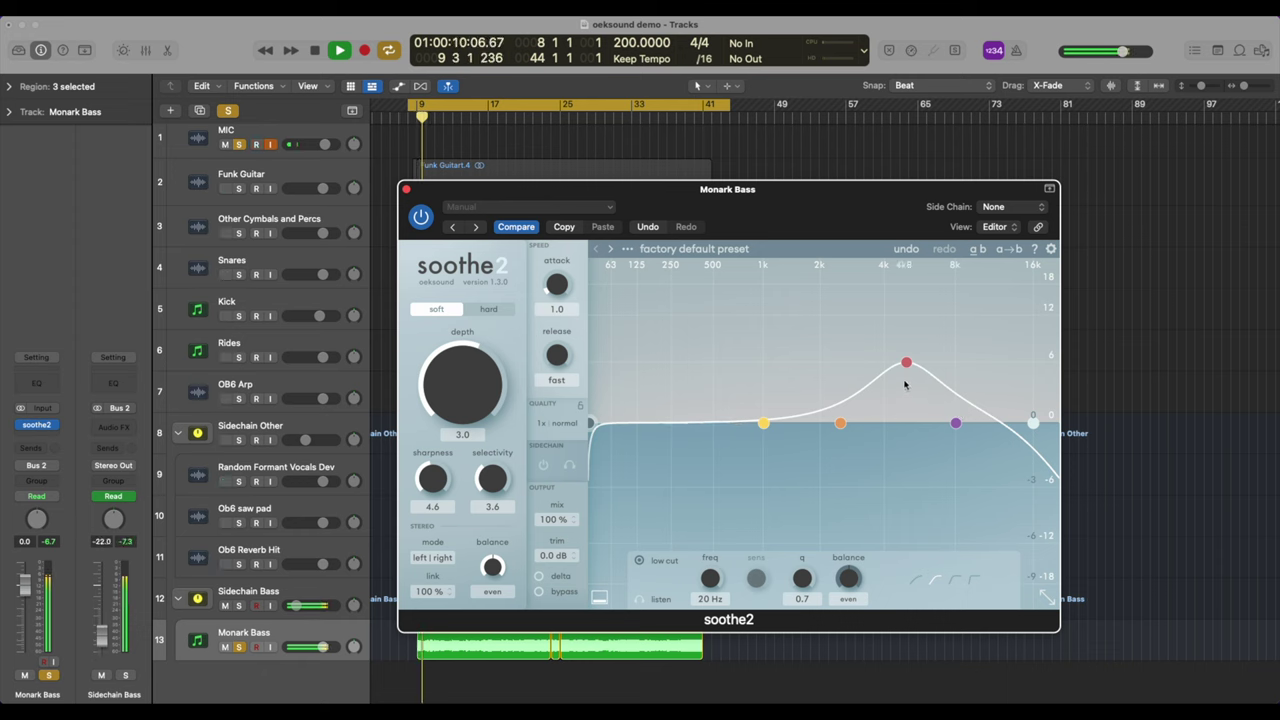
pyautogui.moveTo(907, 364); pyautogui.dragTo(734, 341)
pyautogui.press('space')
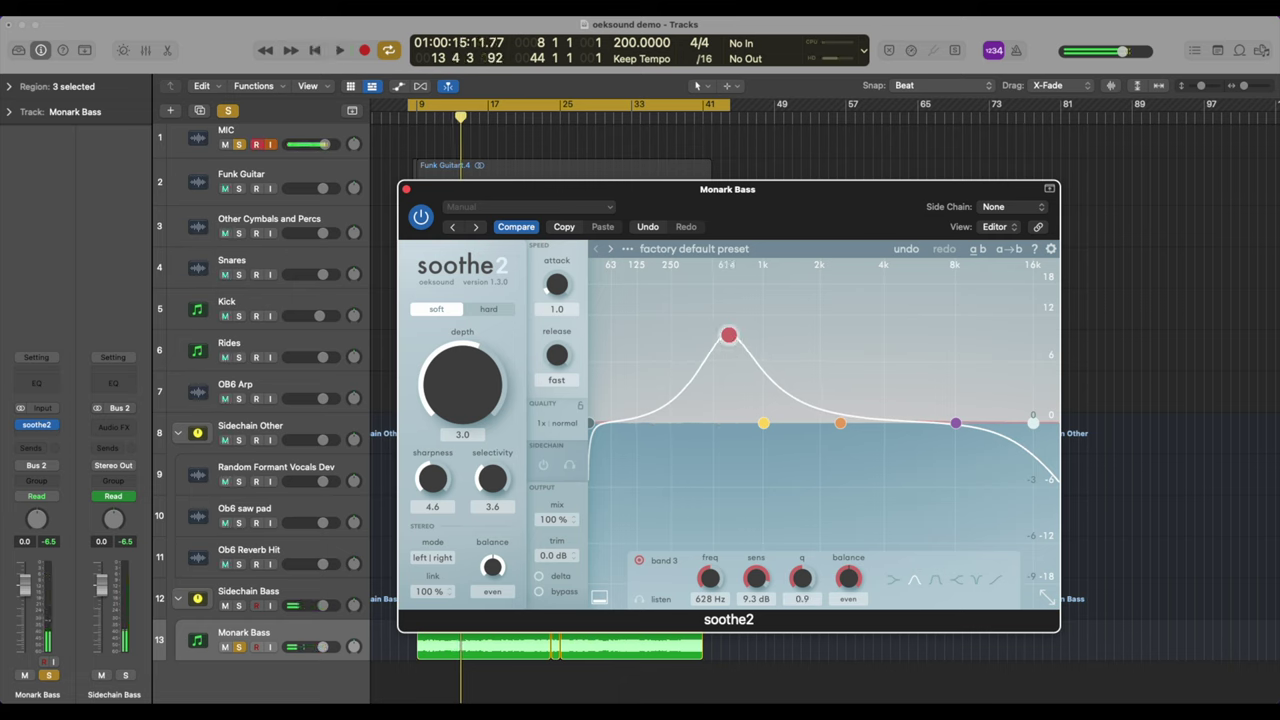
# - Pull soothe2 band 3 lower, to about 420 Hz, with more sensitivity
pyautogui.moveTo(728, 334)
pyautogui.mouseDown()
pyautogui.moveTo(709, 343)
pyautogui.moveTo(719, 324)
pyautogui.mouseUp()
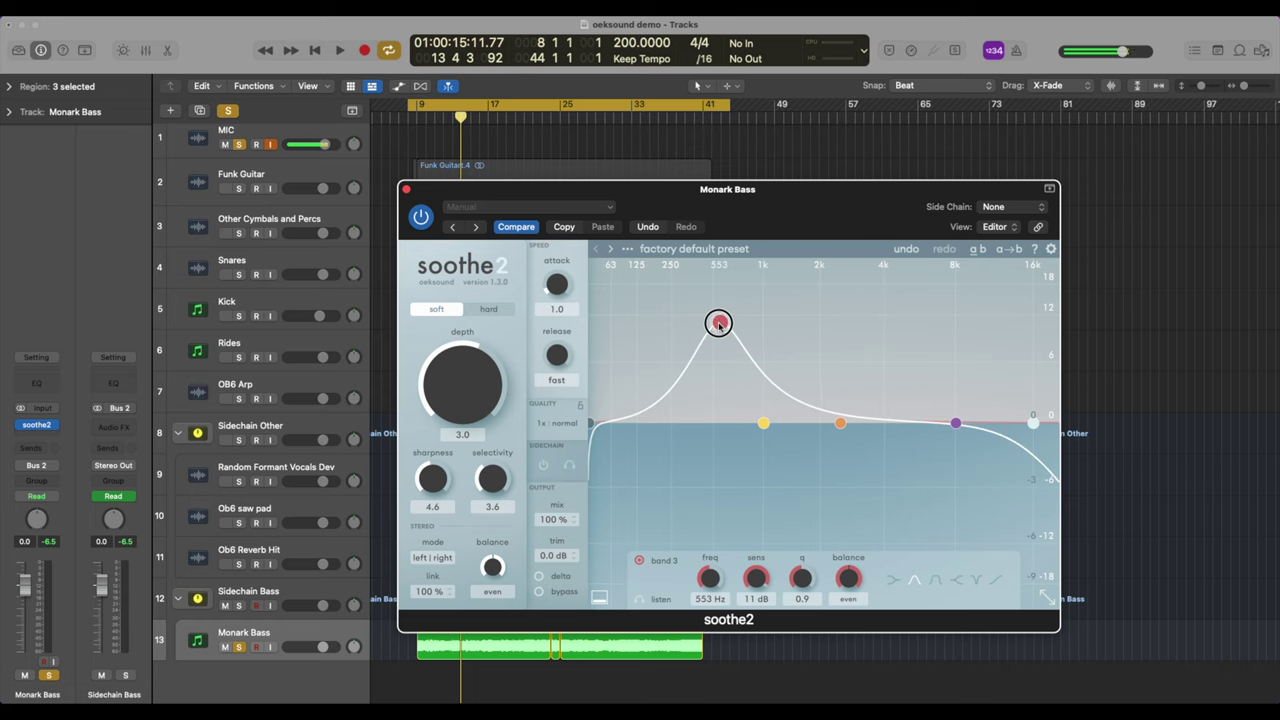
pyautogui.moveTo(719, 324); pyautogui.dragTo(719, 325)
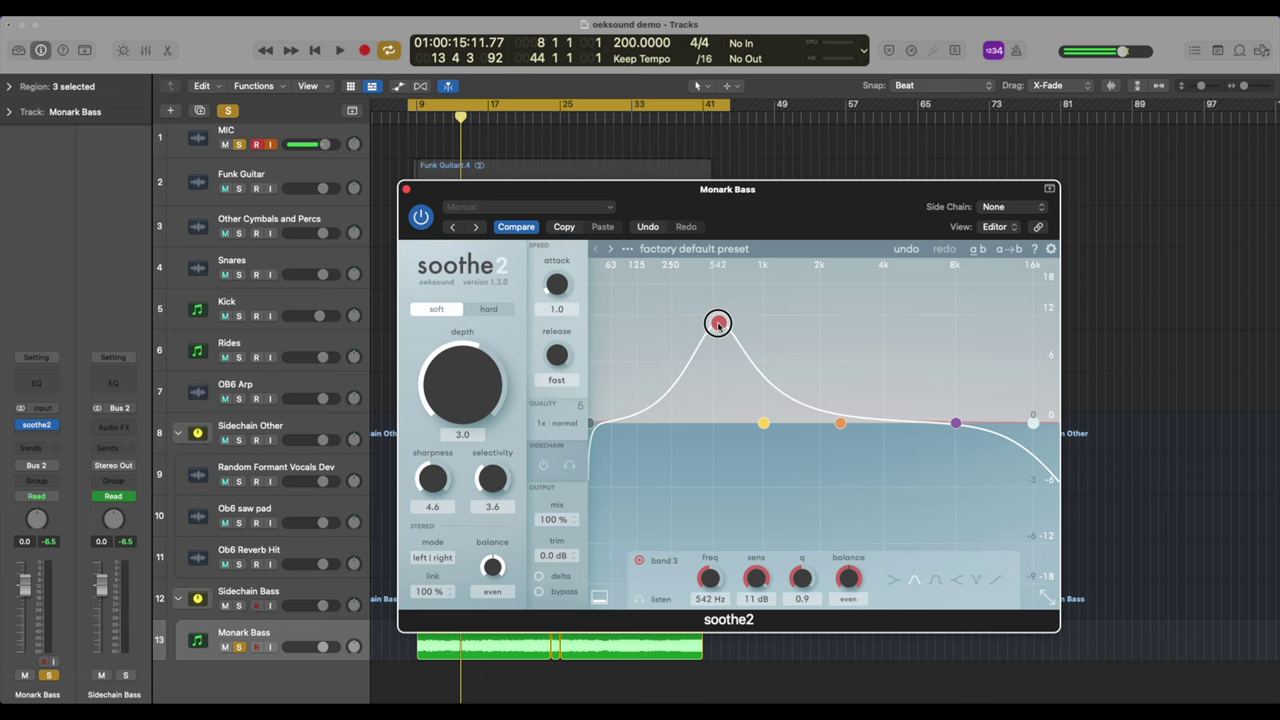
pyautogui.moveTo(719, 326); pyautogui.dragTo(716, 333)
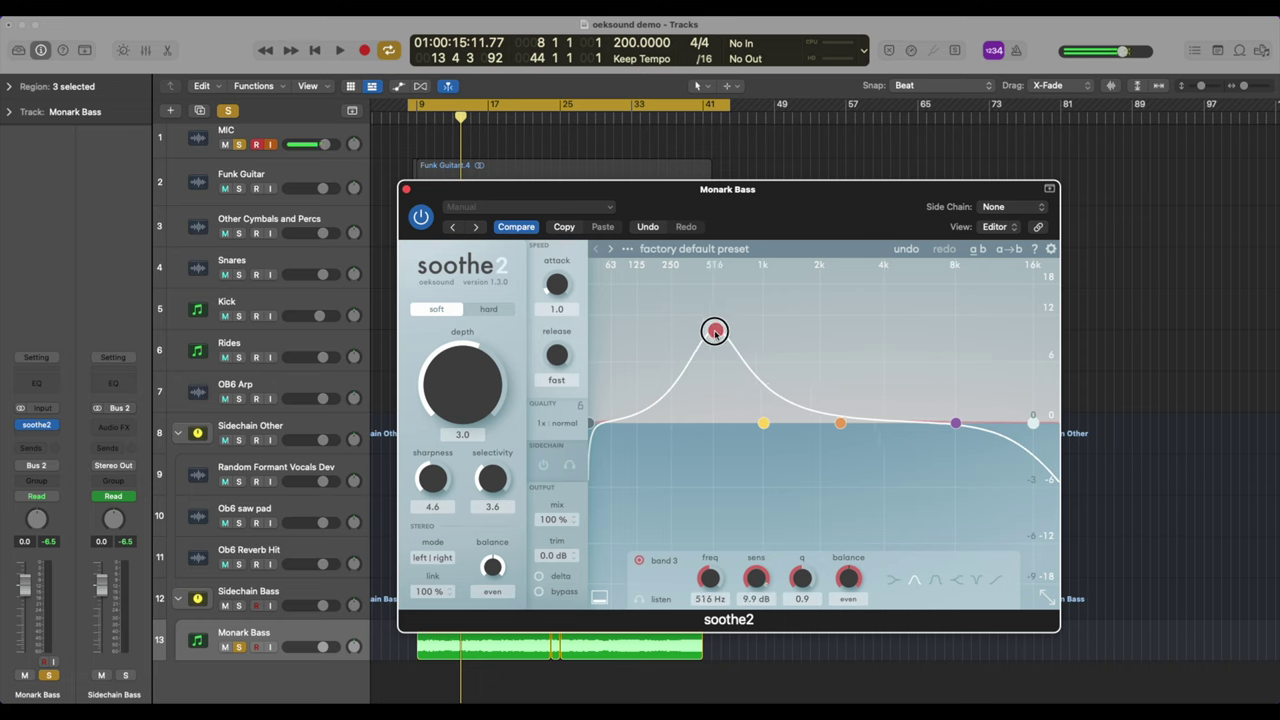
pyautogui.moveTo(715, 331); pyautogui.dragTo(715, 329)
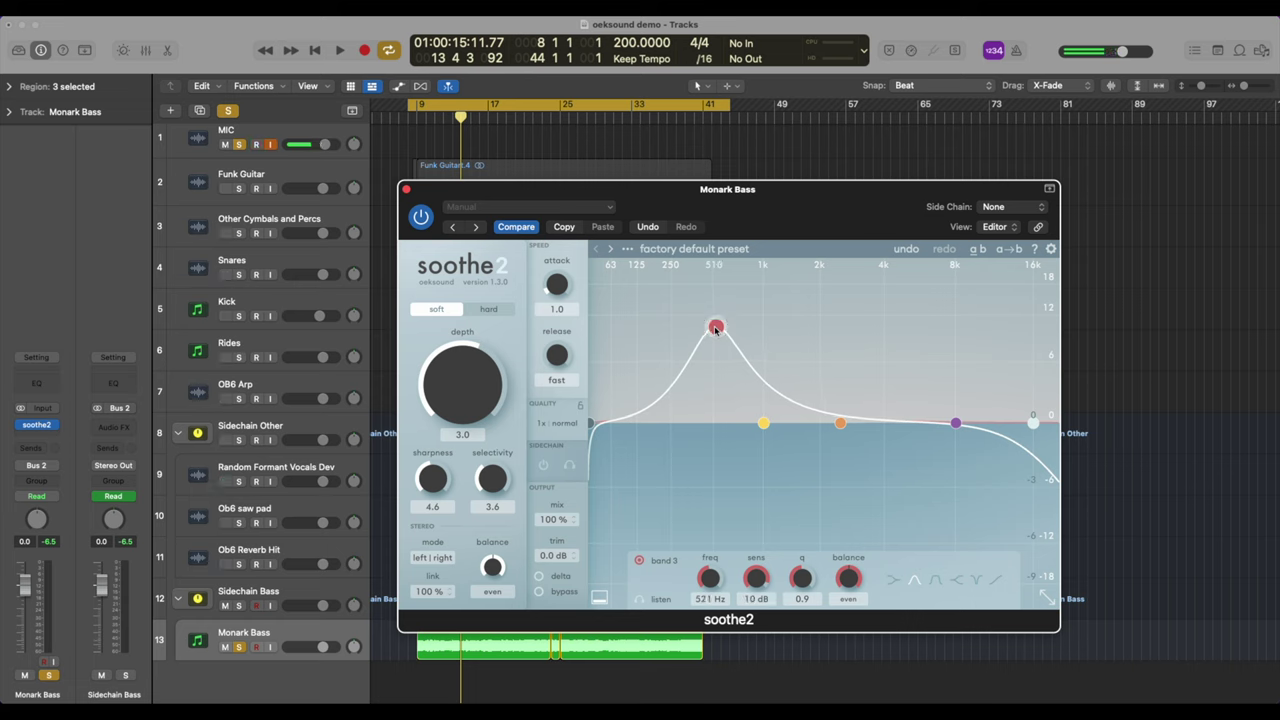
pyautogui.press('space')
pyautogui.moveTo(714, 327); pyautogui.dragTo(704, 324)
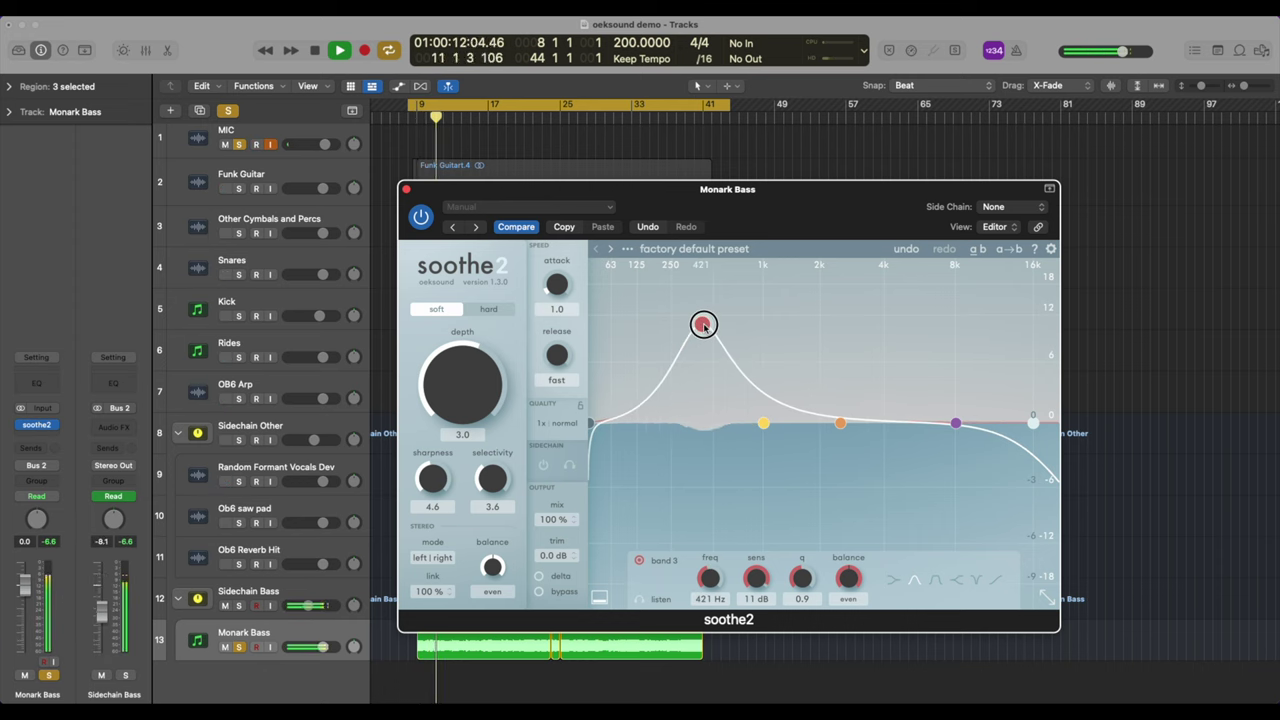
pyautogui.moveTo(455, 372); pyautogui.dragTo(457, 363)
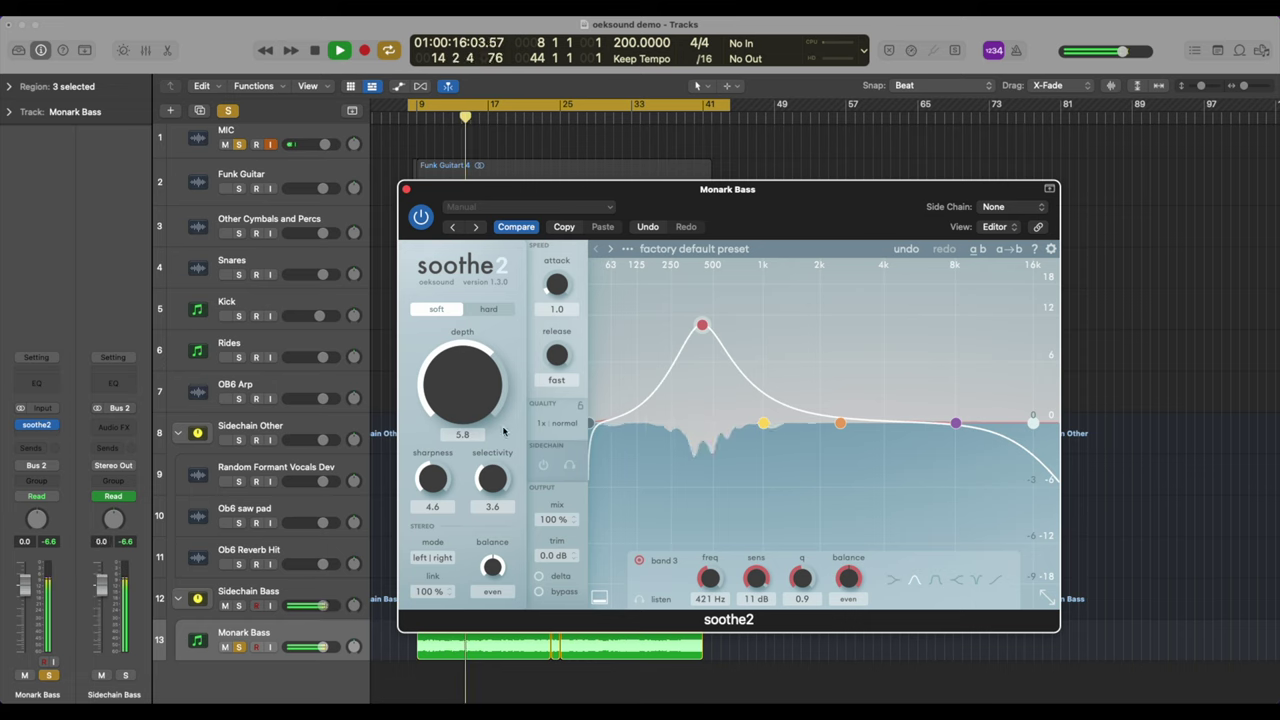
# - Audition band 3 with Listen and sweep it to about 391 Hz at 11 dB
pyautogui.click(636, 599)
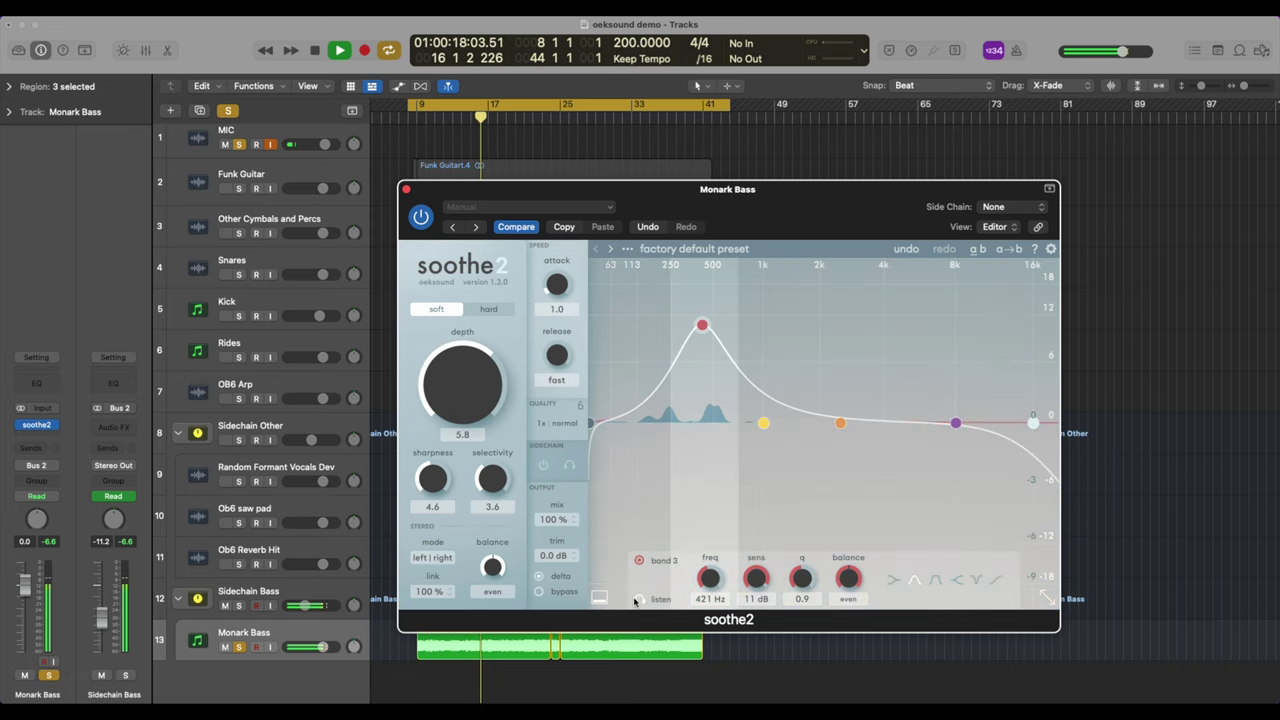
pyautogui.press('space')
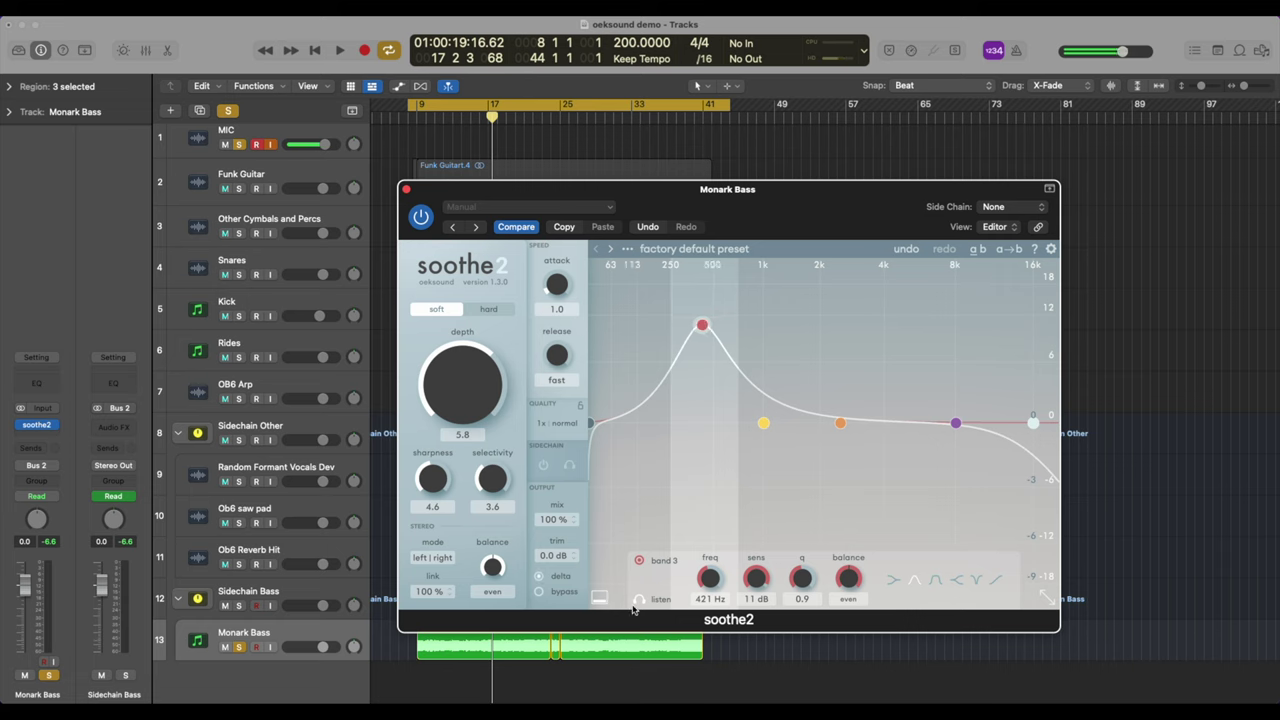
pyautogui.press('space')
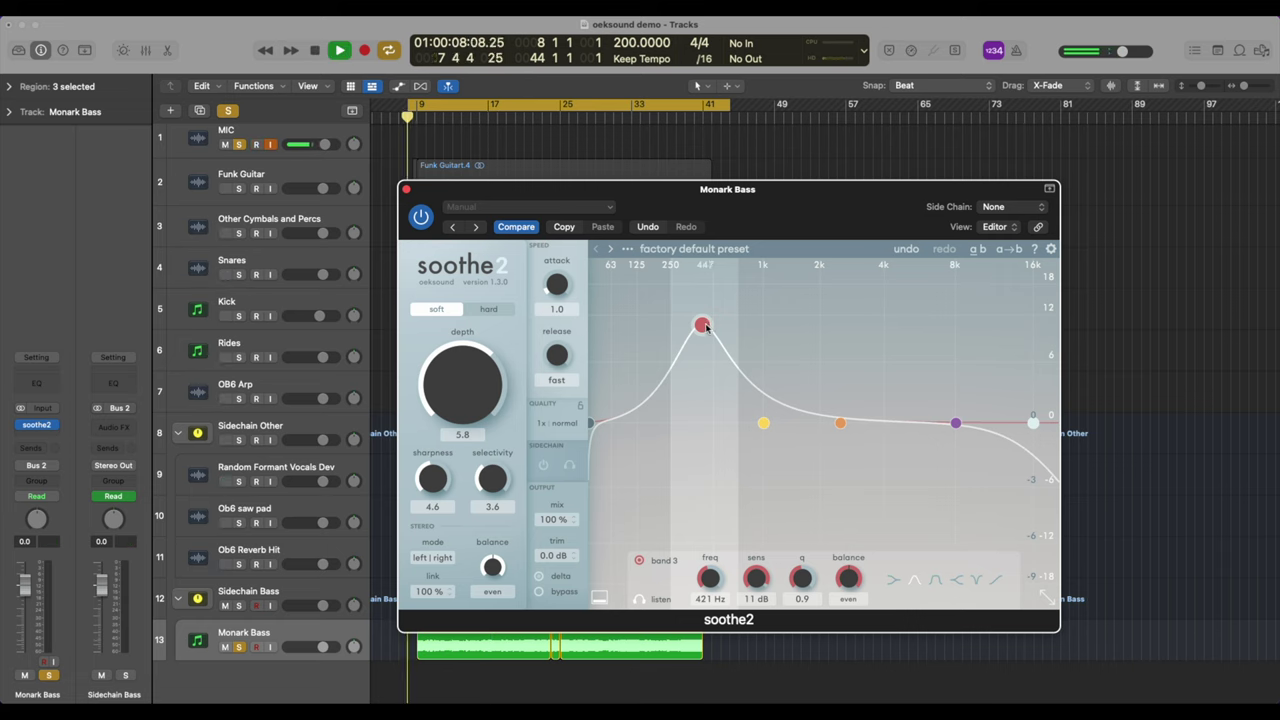
pyautogui.click(704, 327)
pyautogui.moveTo(704, 327)
pyautogui.mouseDown()
pyautogui.moveTo(684, 327)
pyautogui.moveTo(716, 328)
pyautogui.moveTo(699, 328)
pyautogui.mouseUp()
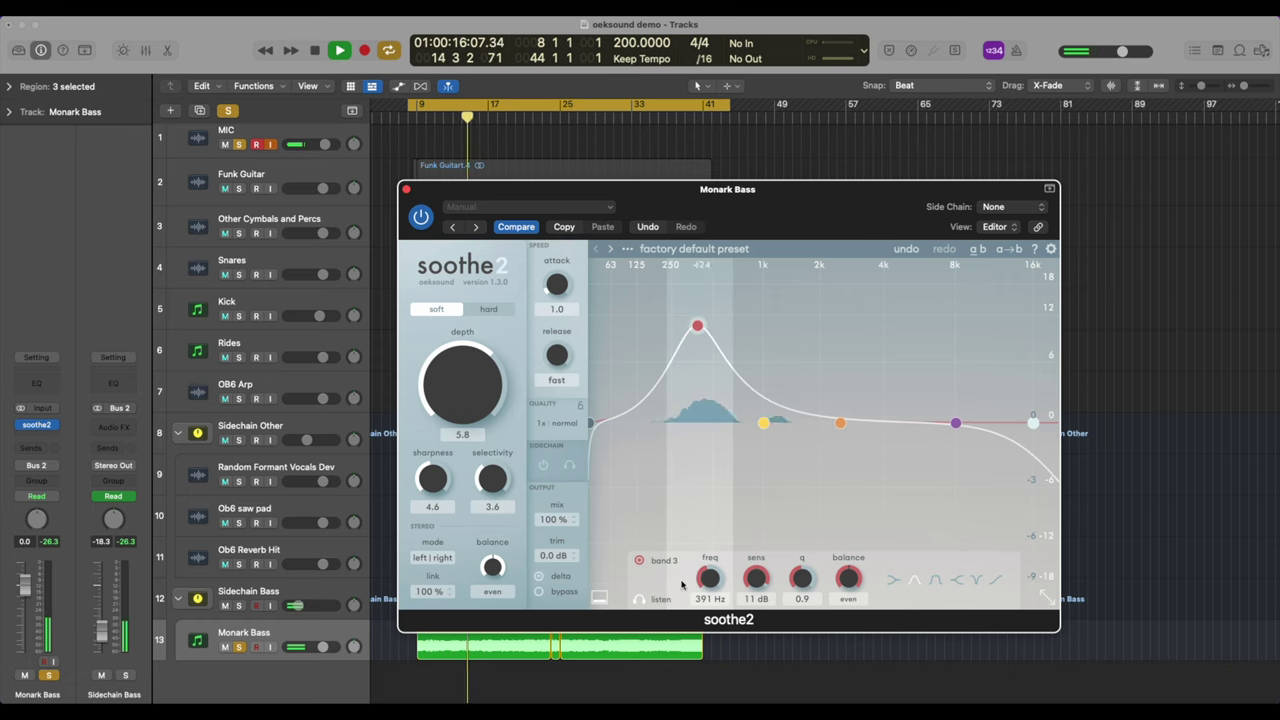
pyautogui.press('space')
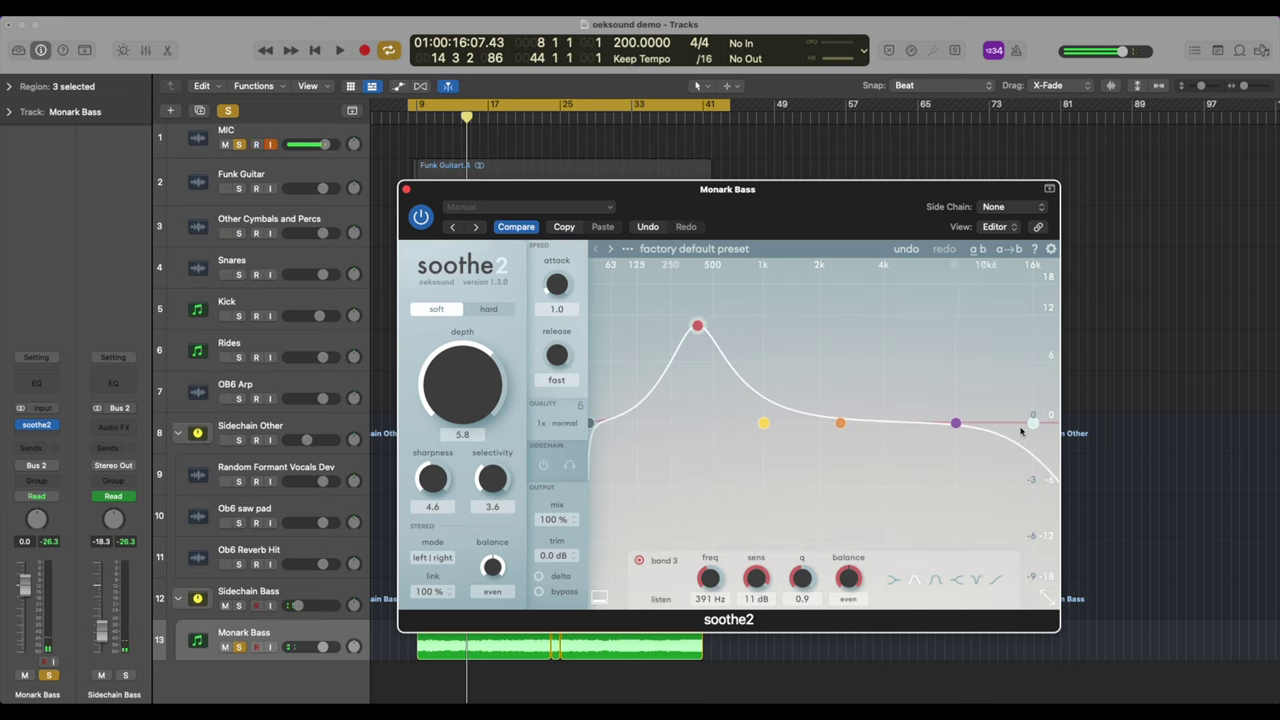
# - Lower soothe2's high cut on Monark Bass to 10 kHz and check it from bar 41
pyautogui.click(1034, 424)
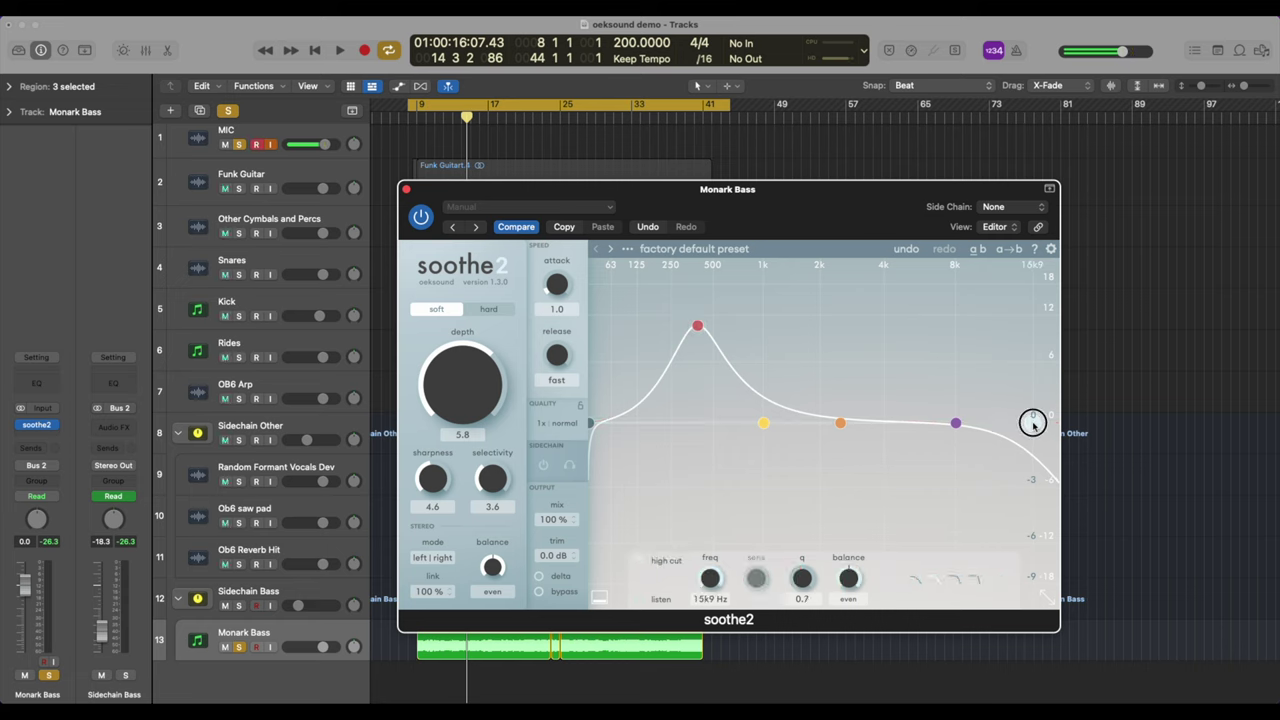
pyautogui.moveTo(1030, 424); pyautogui.dragTo(981, 424)
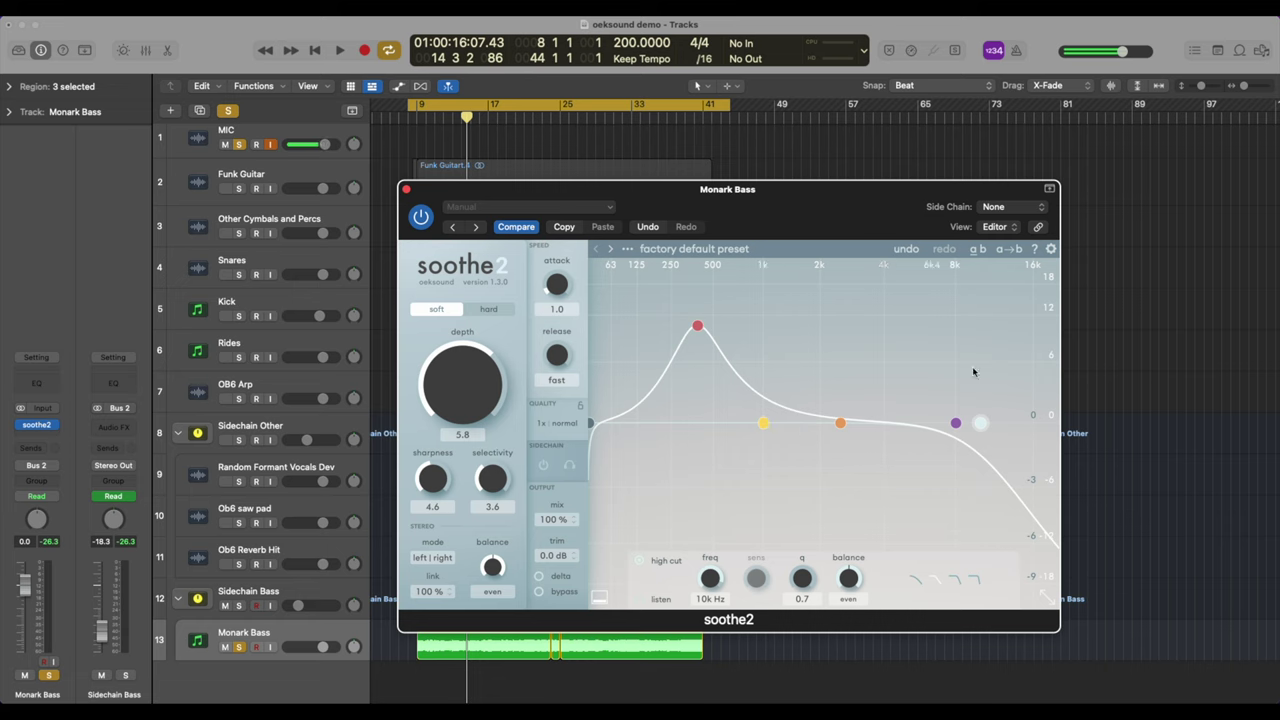
pyautogui.click(666, 119)
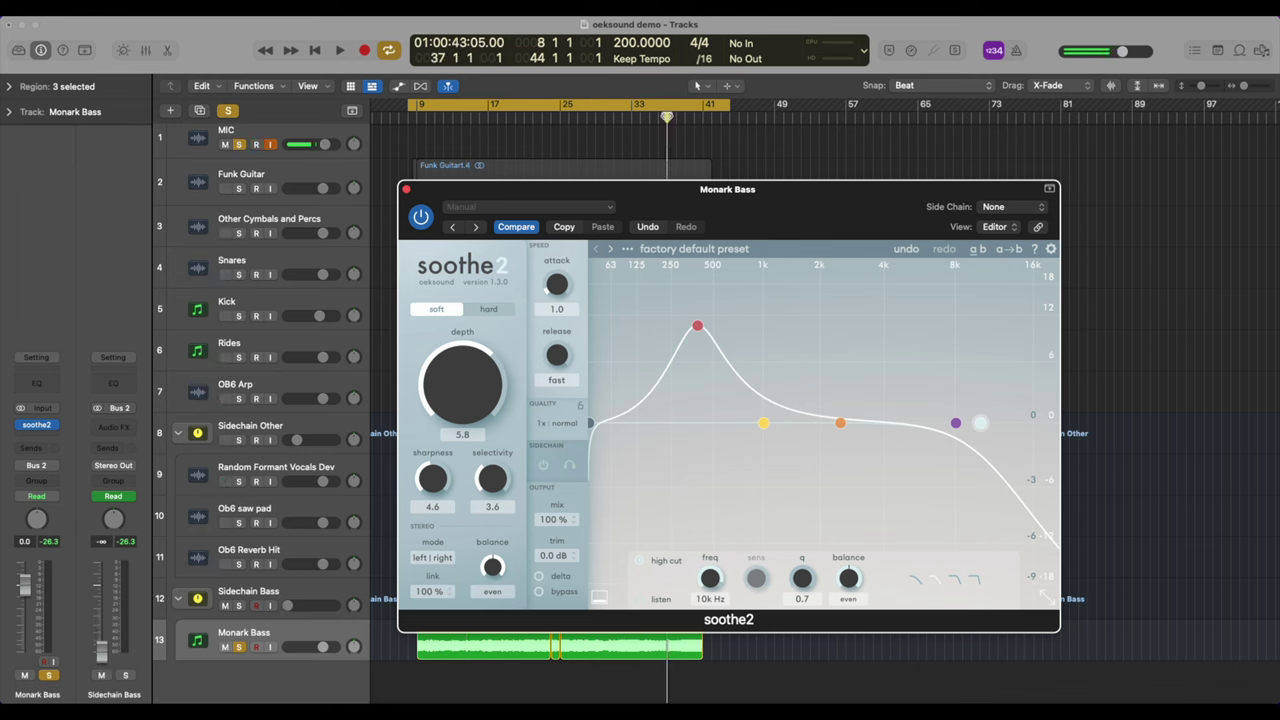
pyautogui.press('space')
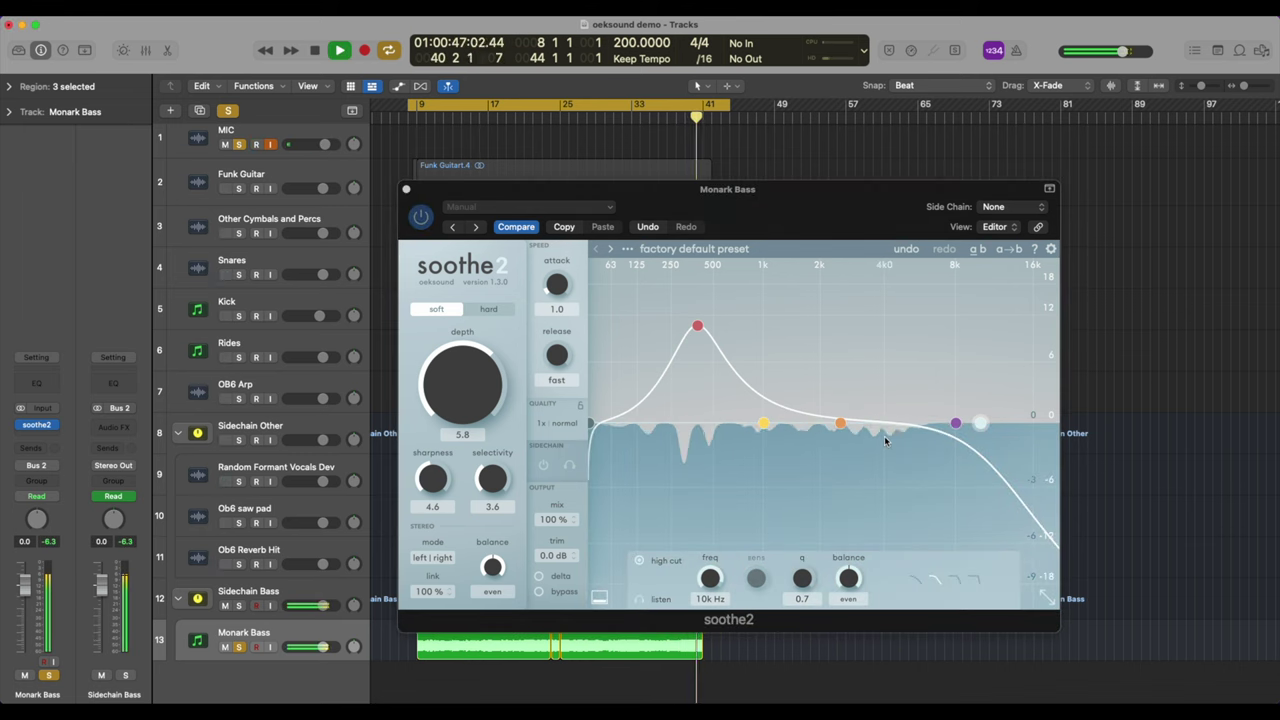
pyautogui.press('space')
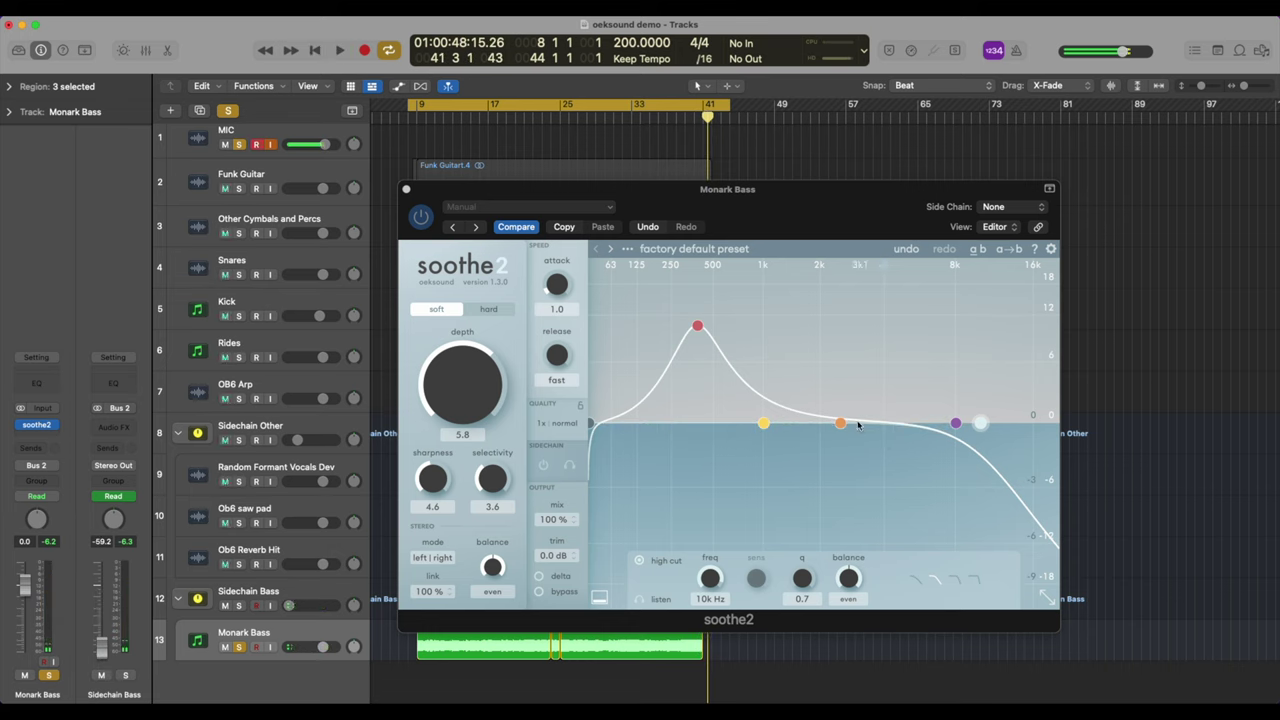
# - Unsolo all tracks and raise soothe2's depth to 9.7 against the full mix
pyautogui.moveTo(462, 380); pyautogui.dragTo(458, 372)
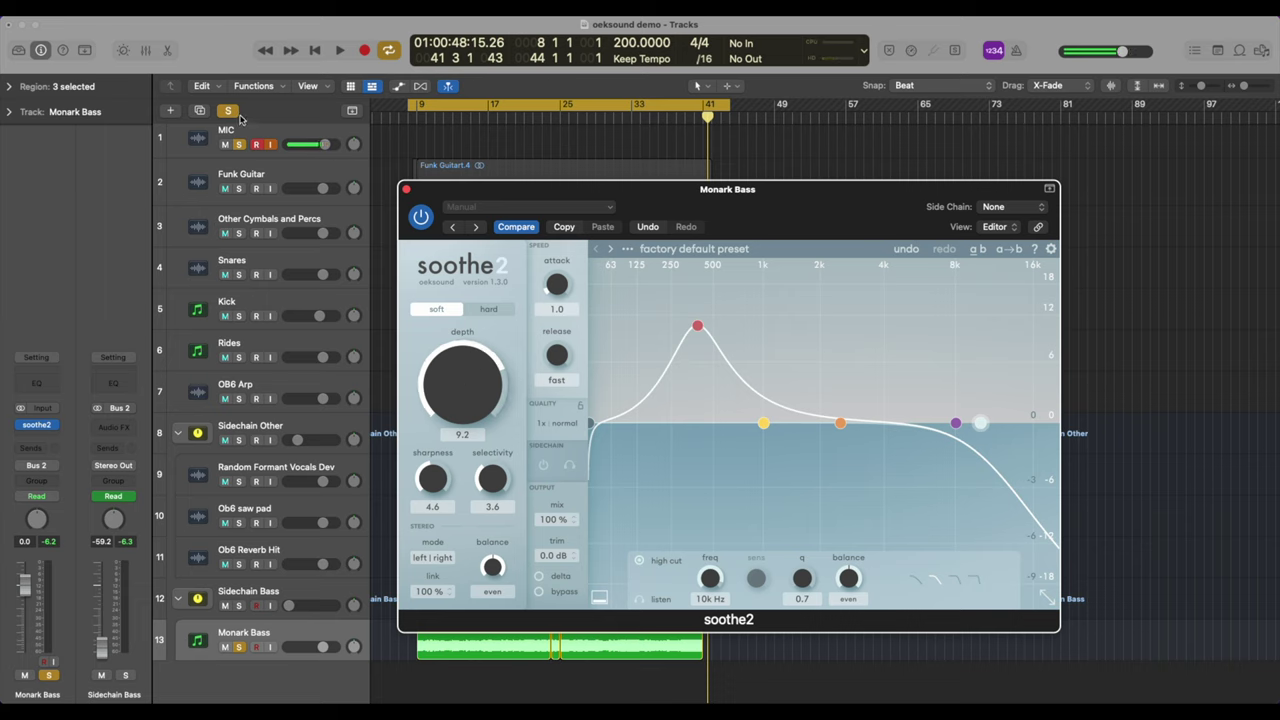
pyautogui.click(230, 111)
pyautogui.press('space')
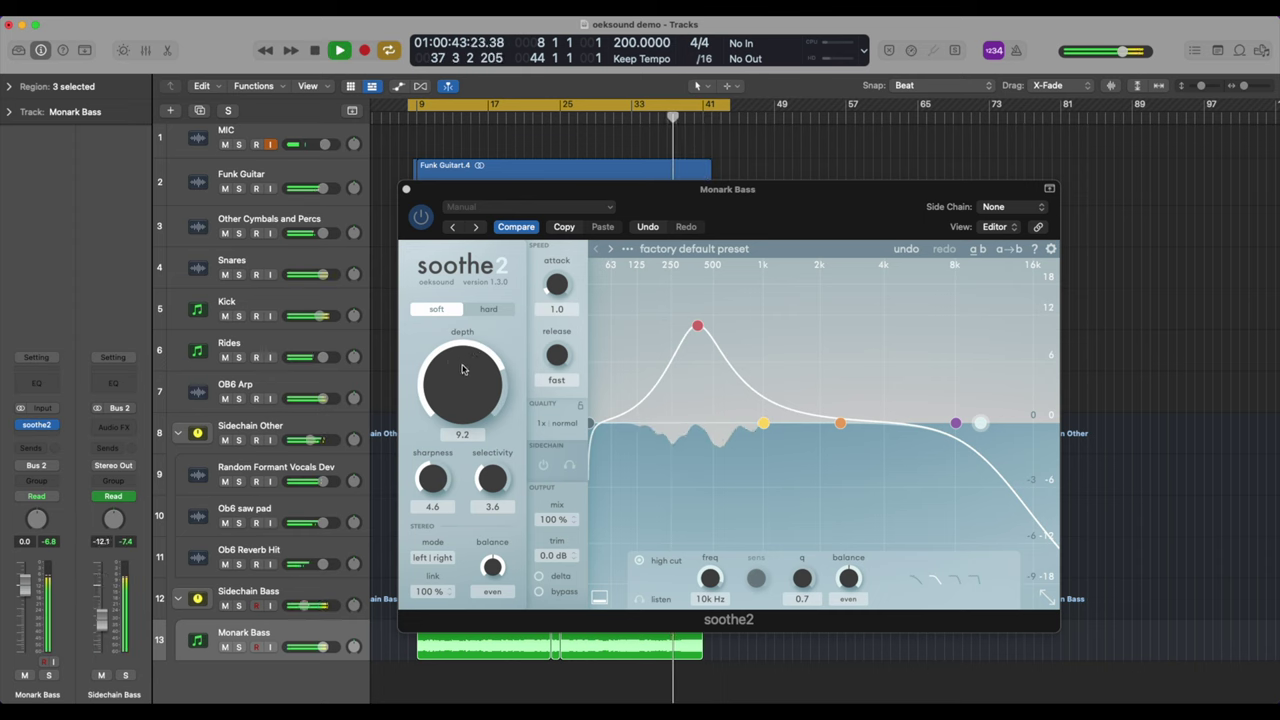
pyautogui.moveTo(462, 370); pyautogui.dragTo(463, 369)
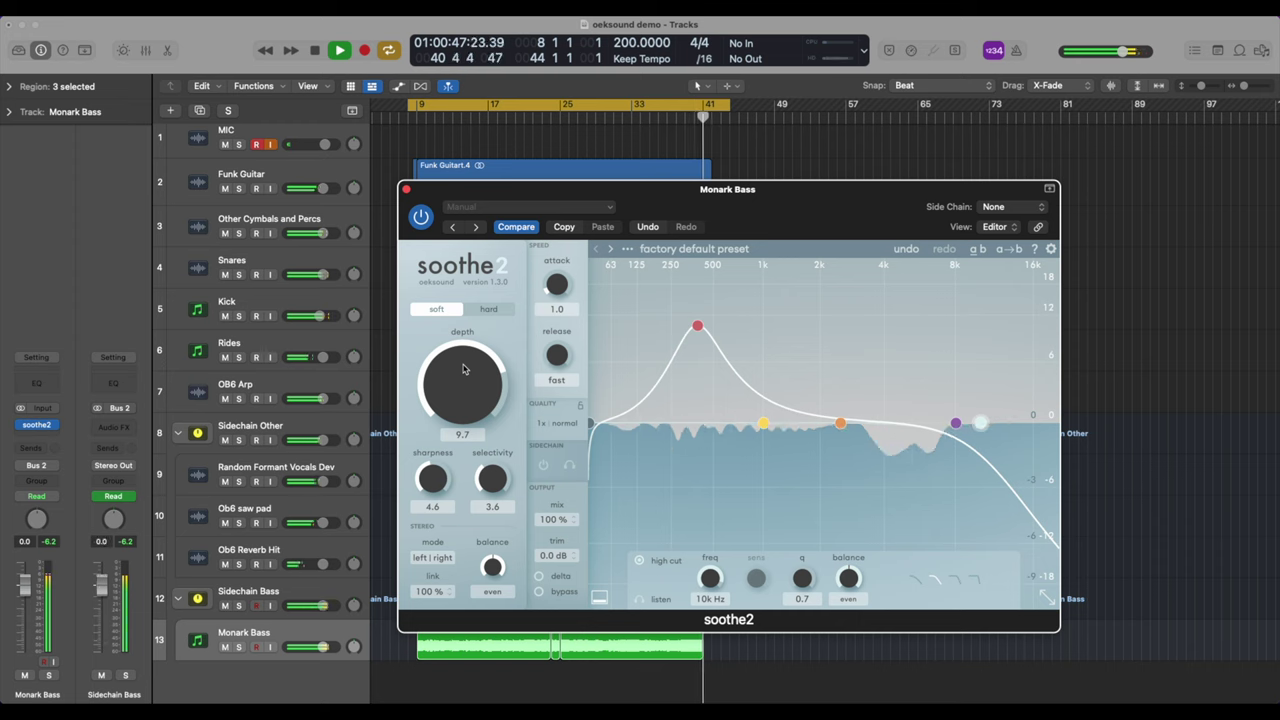
pyautogui.press('space')
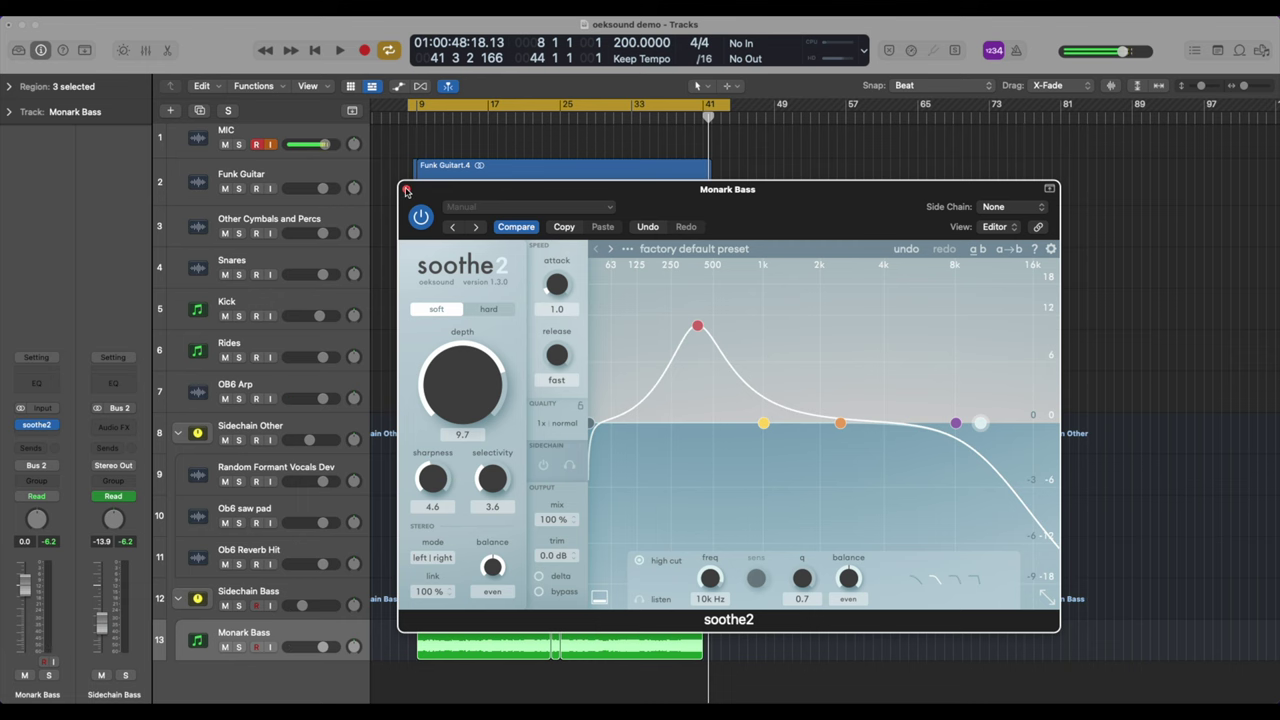
# - Close the soothe2 window and play back with Funk Guitar selected
pyautogui.click(406, 190)
pyautogui.click(214, 185)
pyautogui.press('space')
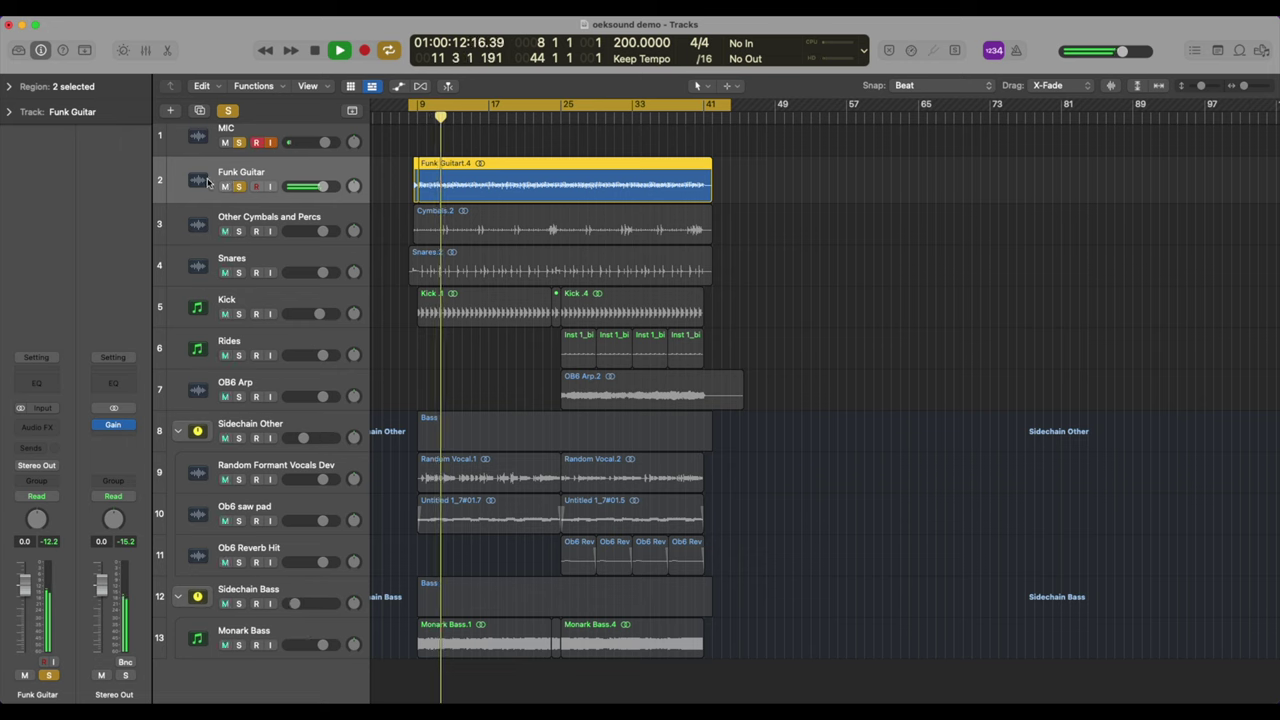
# - Insert Spiff in the Funk Guitar channel's Audio FX slot
pyautogui.press('space')
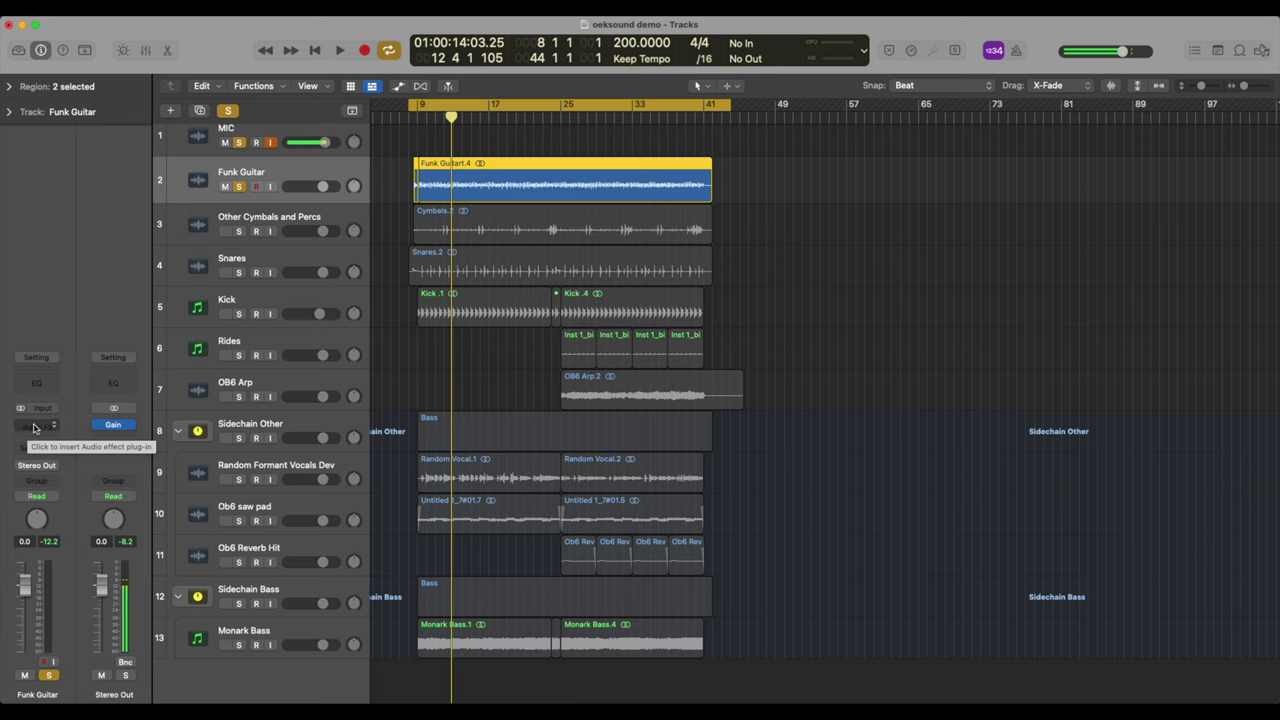
pyautogui.click(42, 429)
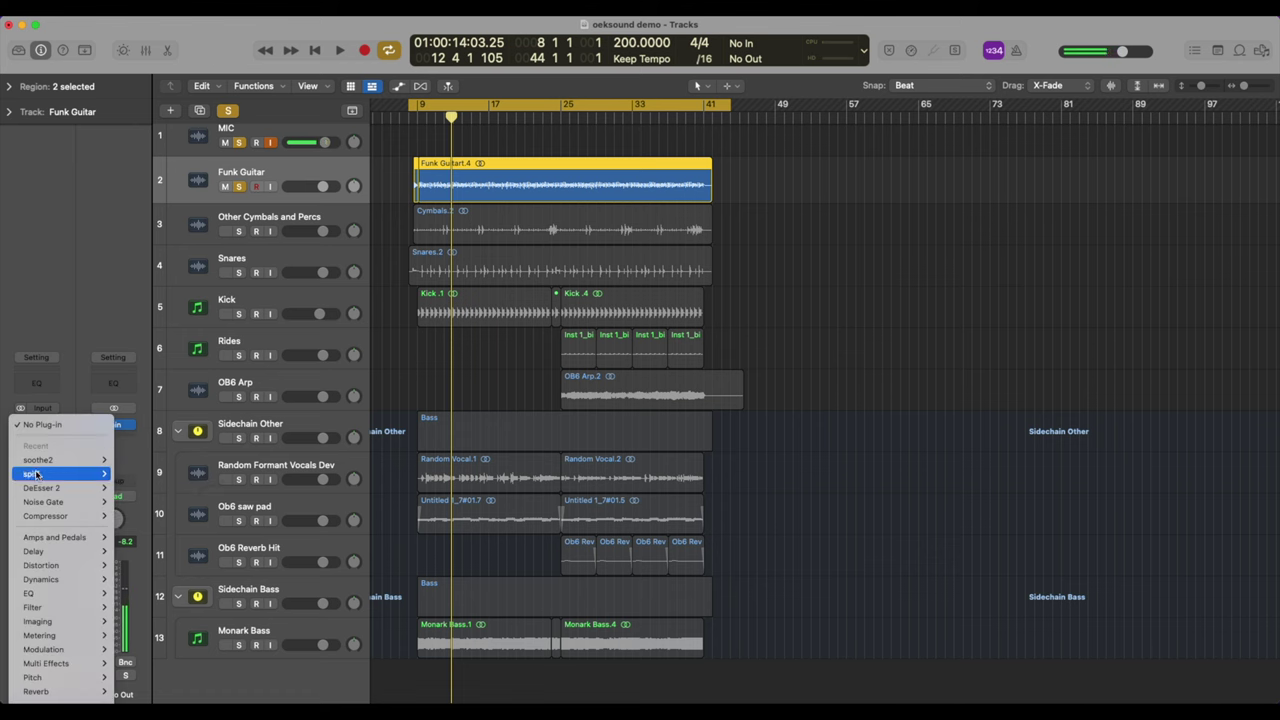
pyautogui.click(272, 448)
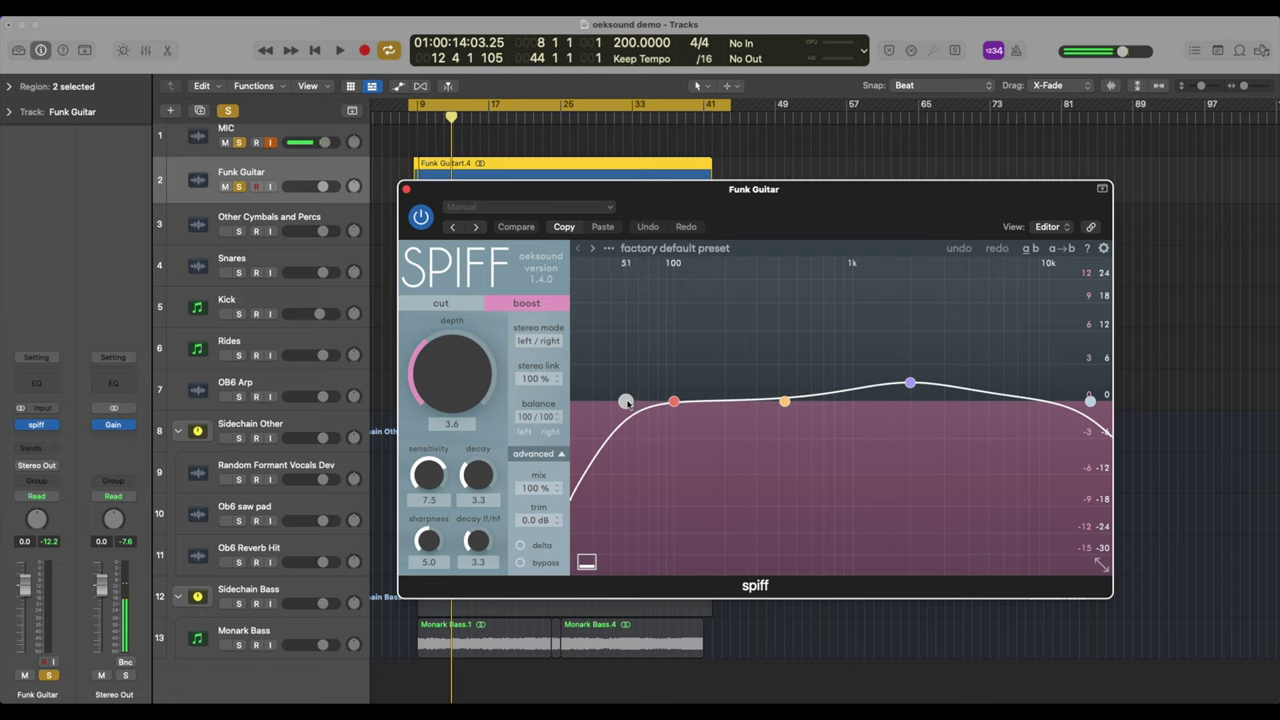
# - Raise Funk Guitar's Spiff low cut from 53 Hz to about 1k3 Hz during playback
pyautogui.press('space')
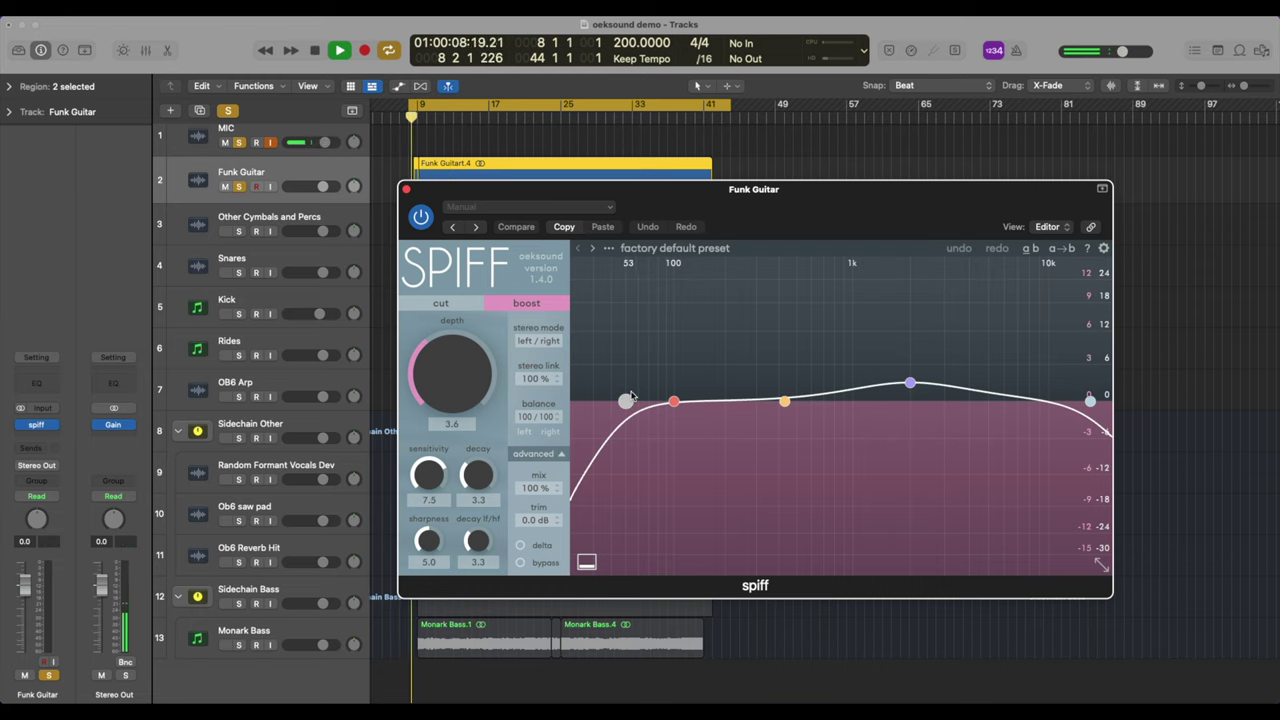
pyautogui.click(645, 400)
pyautogui.moveTo(645, 400); pyautogui.dragTo(880, 399)
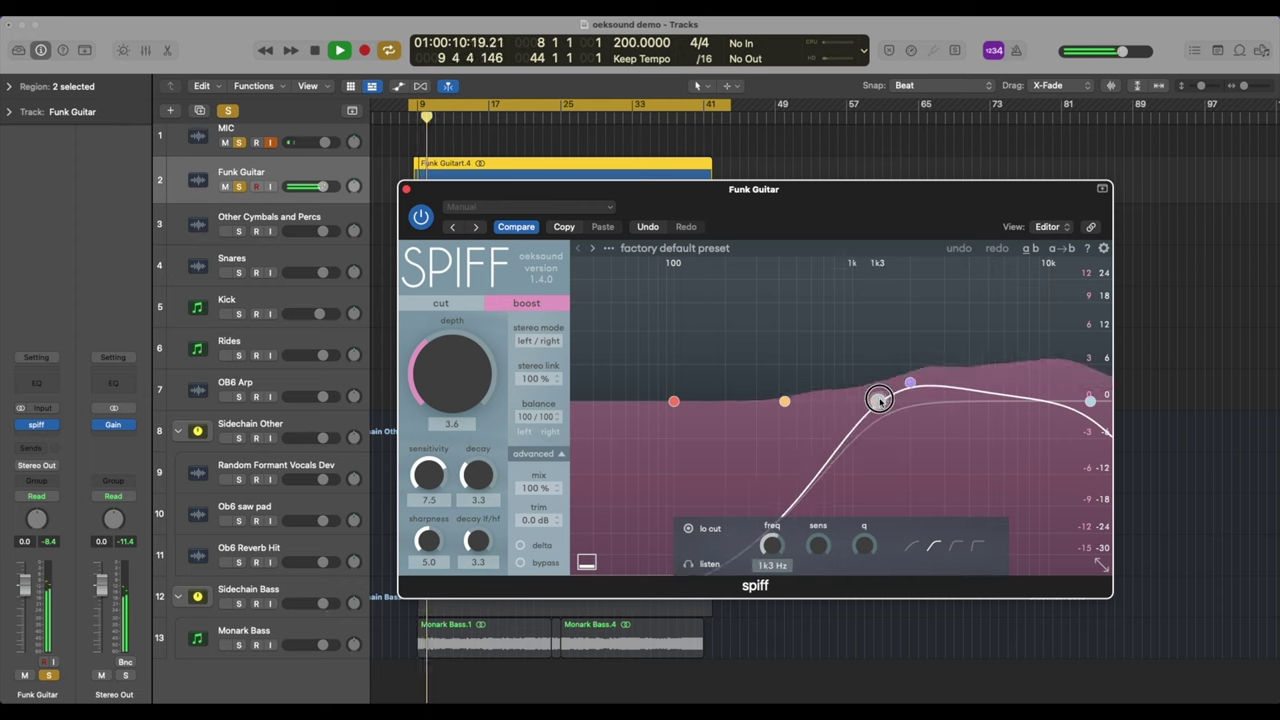
pyautogui.press('space')
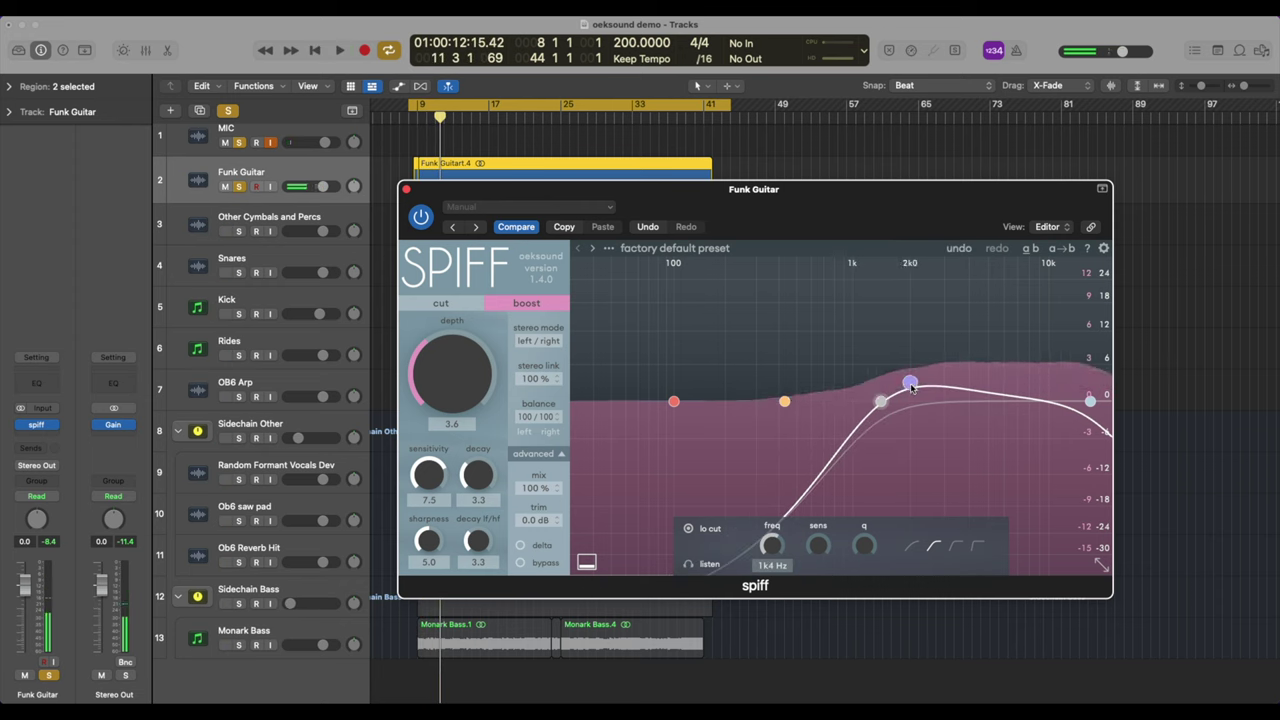
# - Move Spiff's band 3 to 2k5 Hz, lower the high cut to about 11k5 Hz, and set depth to 4.5
pyautogui.click(911, 385)
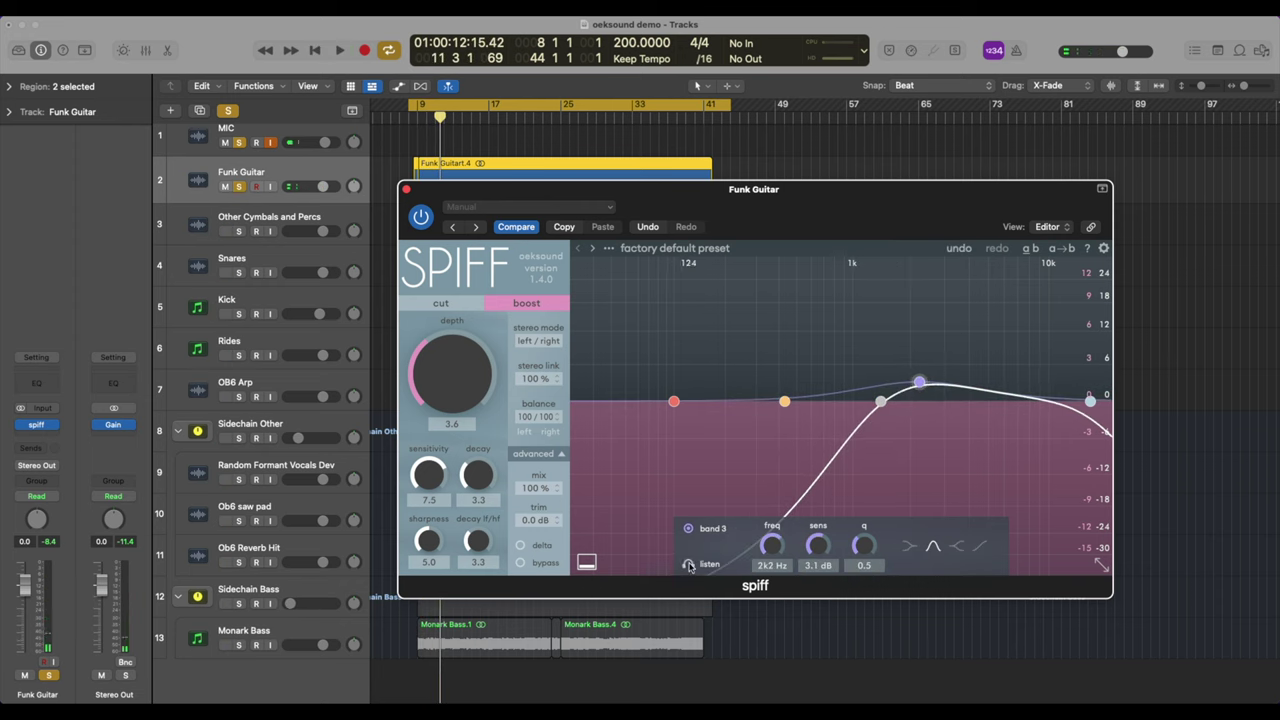
pyautogui.press('space')
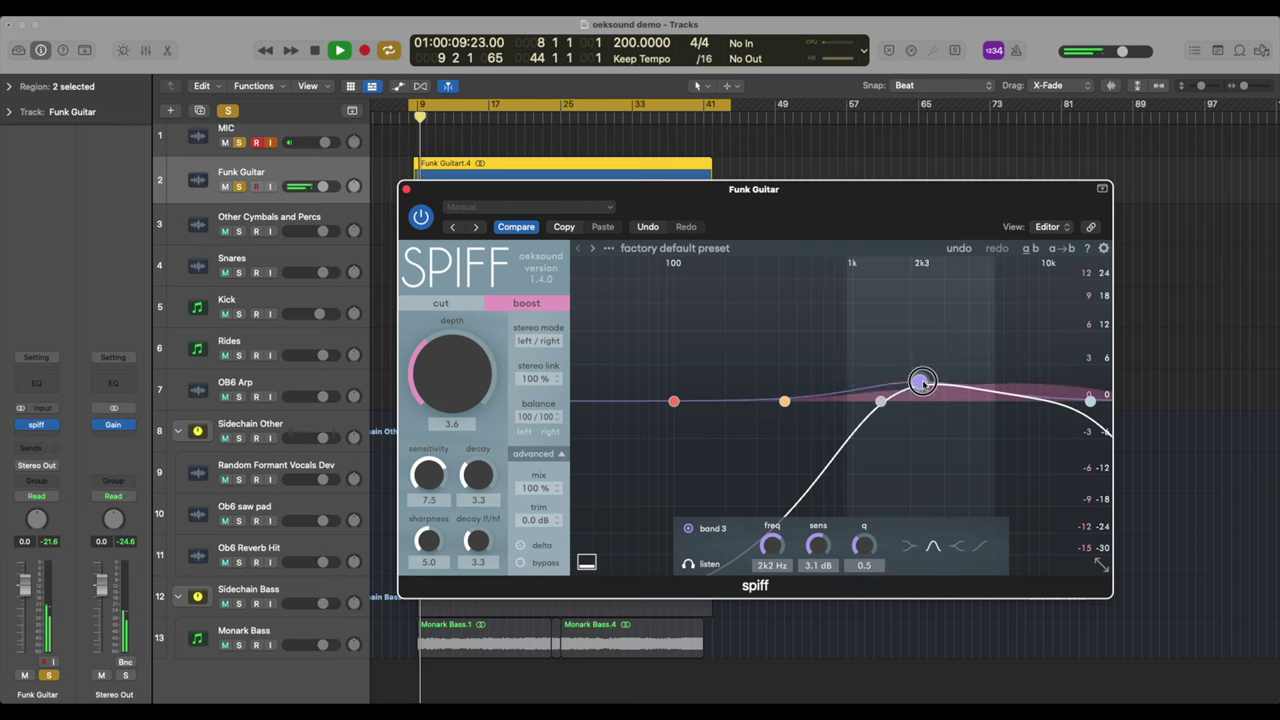
pyautogui.moveTo(922, 381)
pyautogui.mouseDown()
pyautogui.moveTo(945, 377)
pyautogui.moveTo(933, 388)
pyautogui.mouseUp()
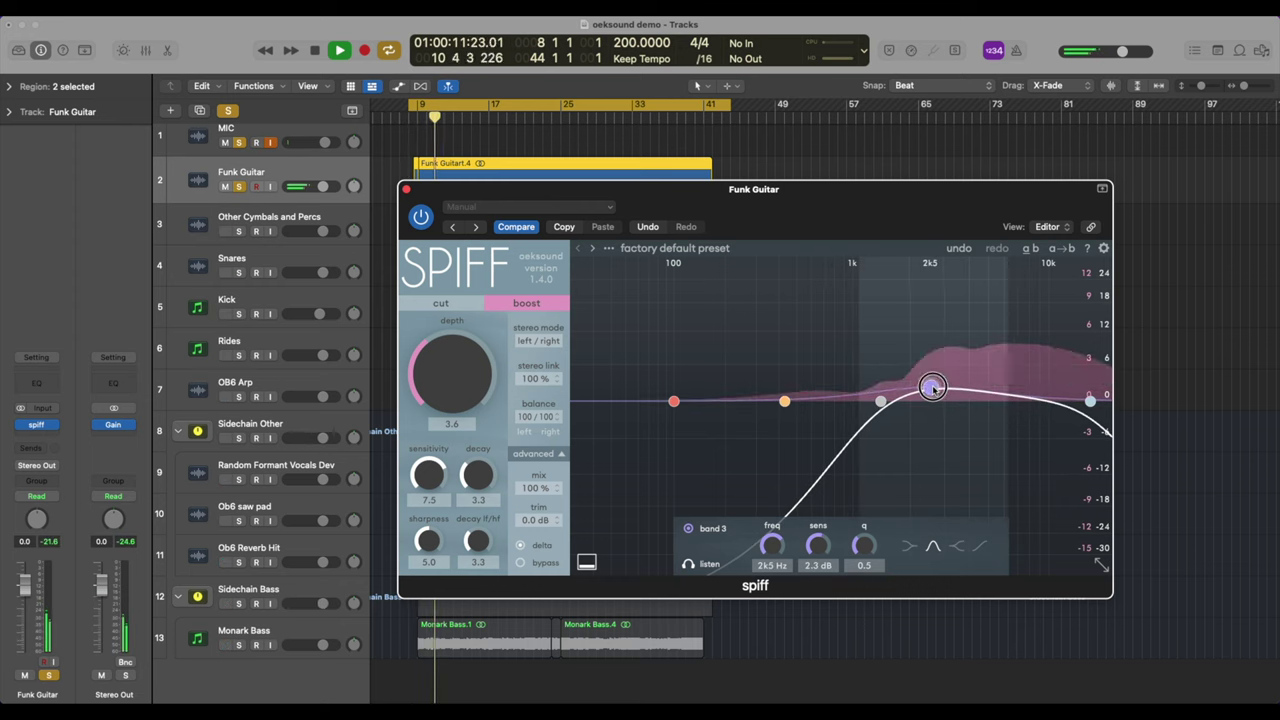
pyautogui.moveTo(1090, 401); pyautogui.dragTo(1064, 400)
pyautogui.moveTo(444, 352)
pyautogui.mouseDown()
pyautogui.moveTo(444, 339)
pyautogui.moveTo(443, 356)
pyautogui.mouseUp()
pyautogui.moveTo(880, 401)
pyautogui.mouseDown()
pyautogui.moveTo(890, 405)
pyautogui.moveTo(875, 405)
pyautogui.mouseUp()
pyautogui.press('space')
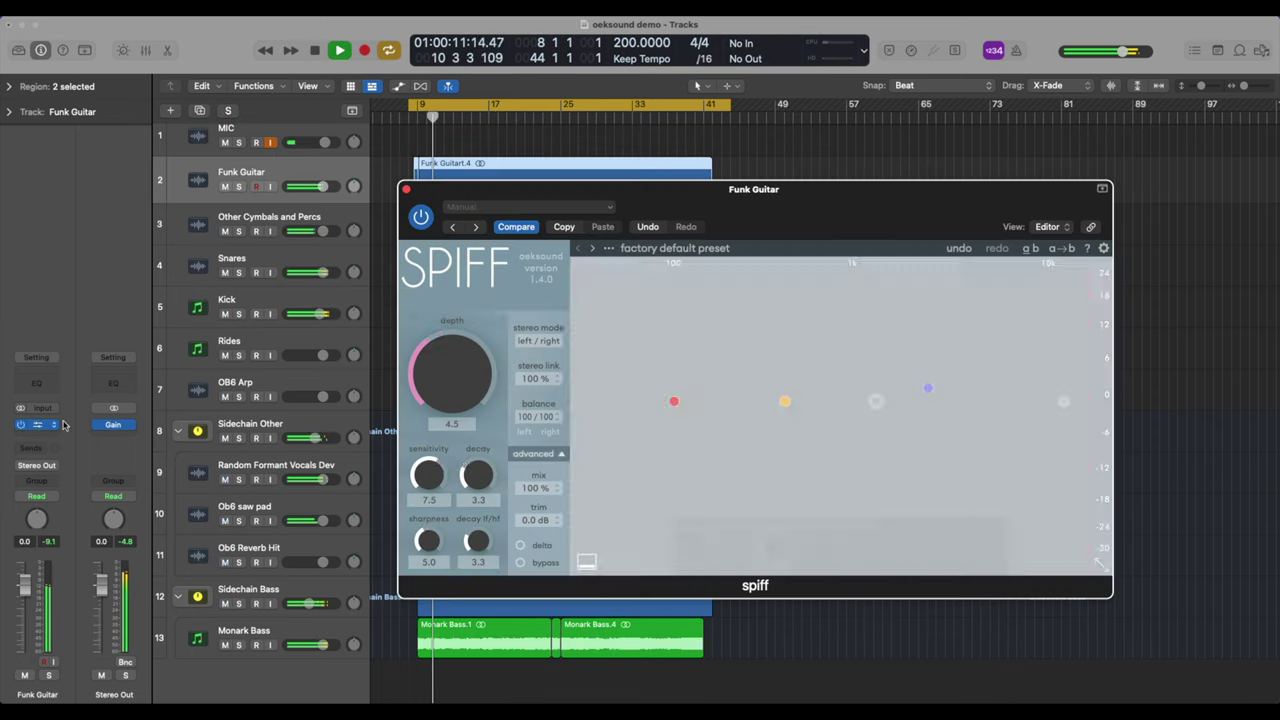
# - Reopen Funk Guitar's Spiff, move band 3 to about 3k Hz, set depth to 4.0, then close it
pyautogui.press('v')
pyautogui.moveTo(445, 399); pyautogui.dragTo(445, 380)
pyautogui.moveTo(928, 388); pyautogui.dragTo(946, 389)
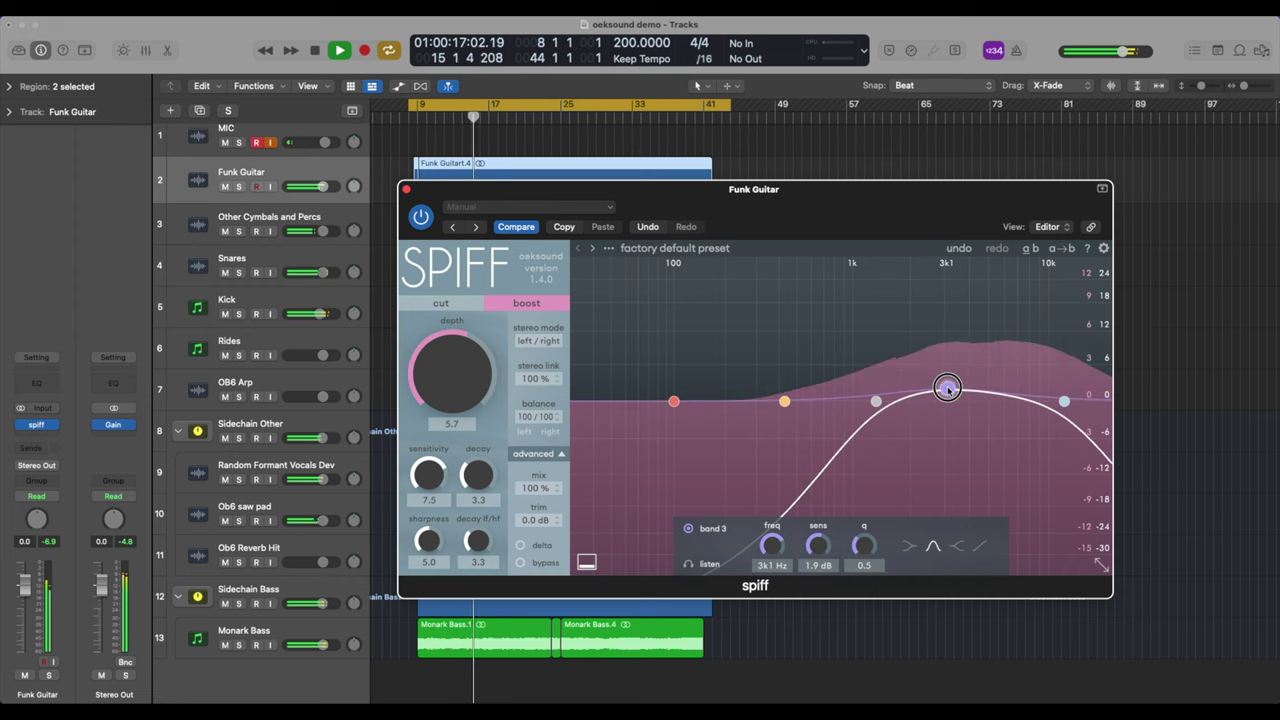
pyautogui.moveTo(422, 389); pyautogui.dragTo(420, 397)
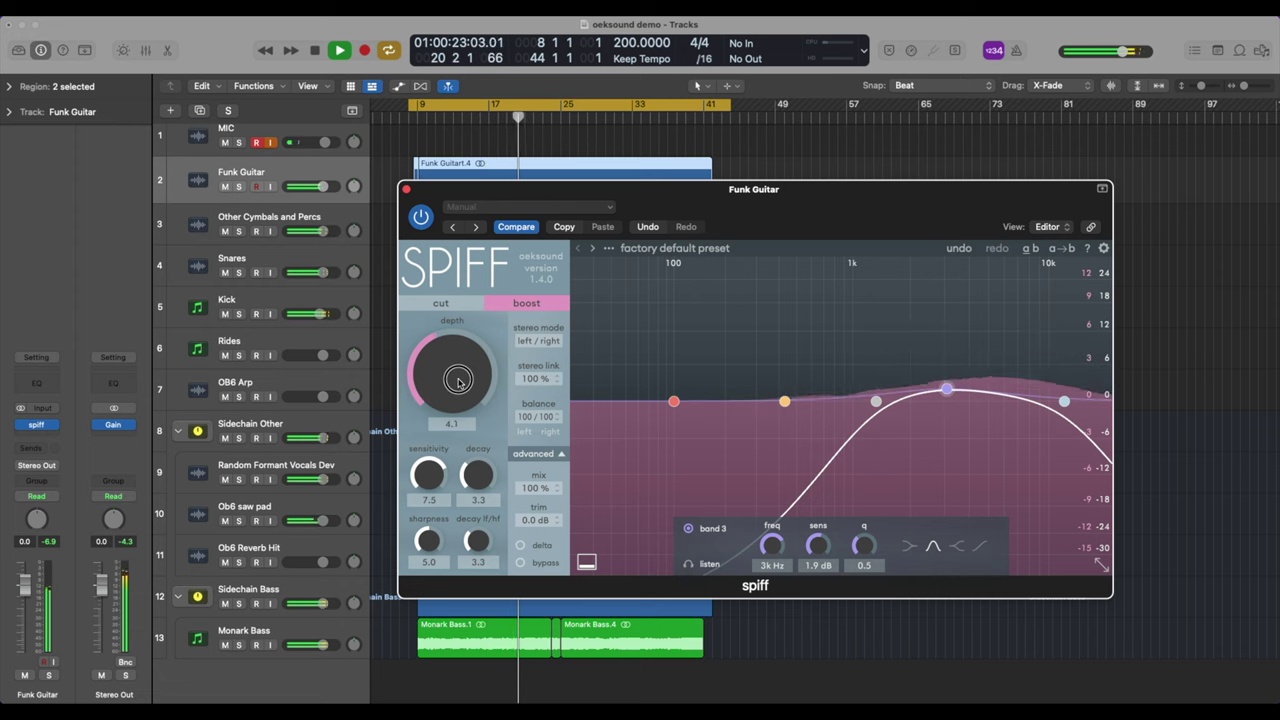
pyautogui.press('space')
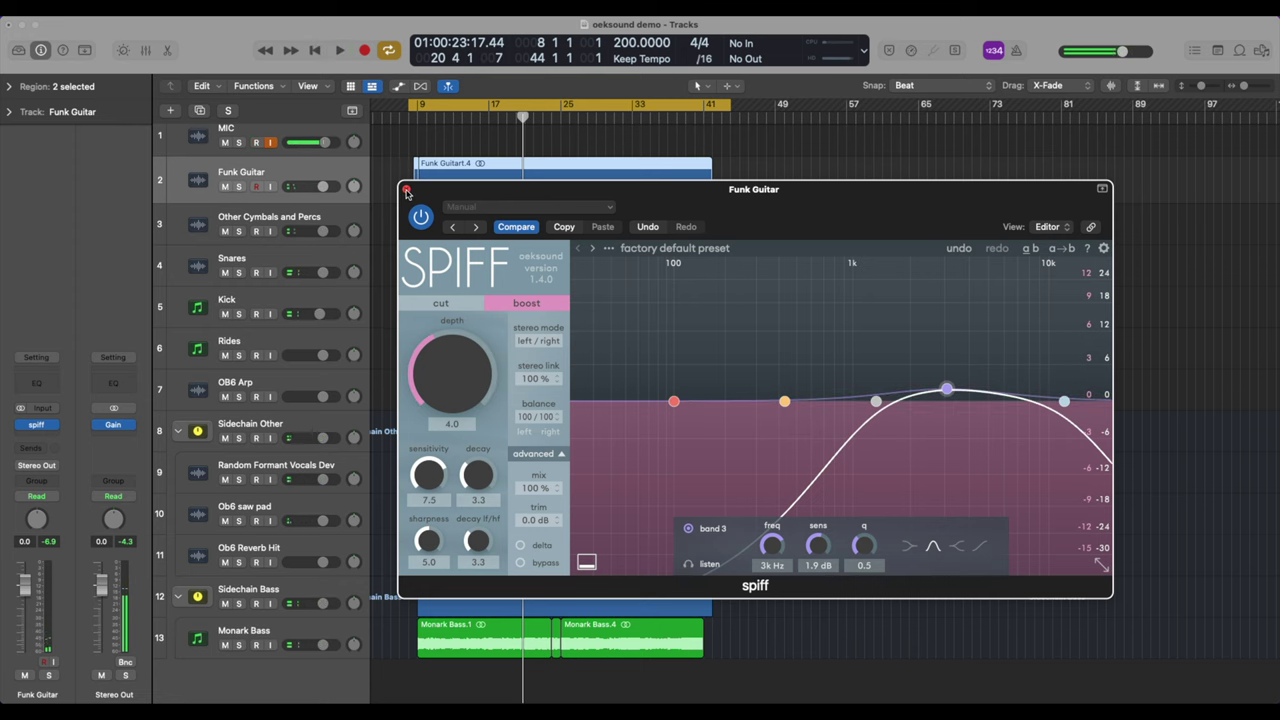
pyautogui.click(406, 191)
# - Select and solo the Random Formant Vocals Dev track and start playback
pyautogui.click(282, 462)
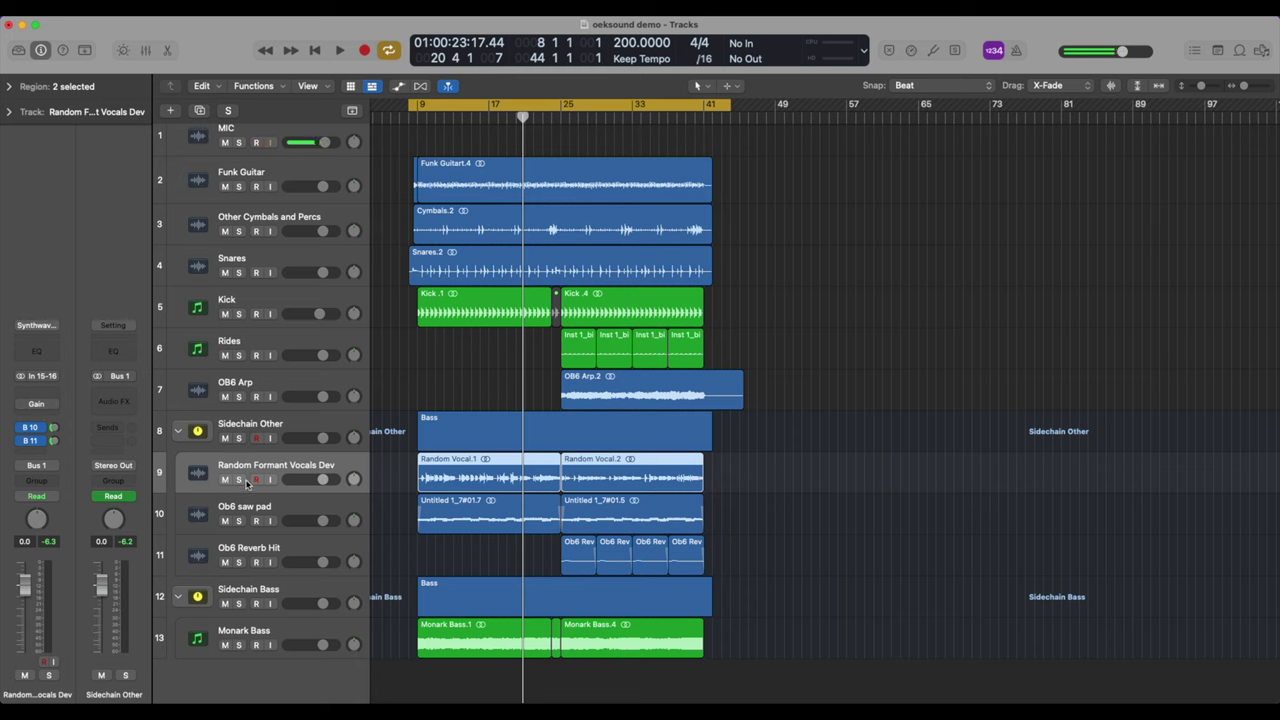
pyautogui.click(240, 480)
pyautogui.click(238, 143)
pyautogui.press('space')
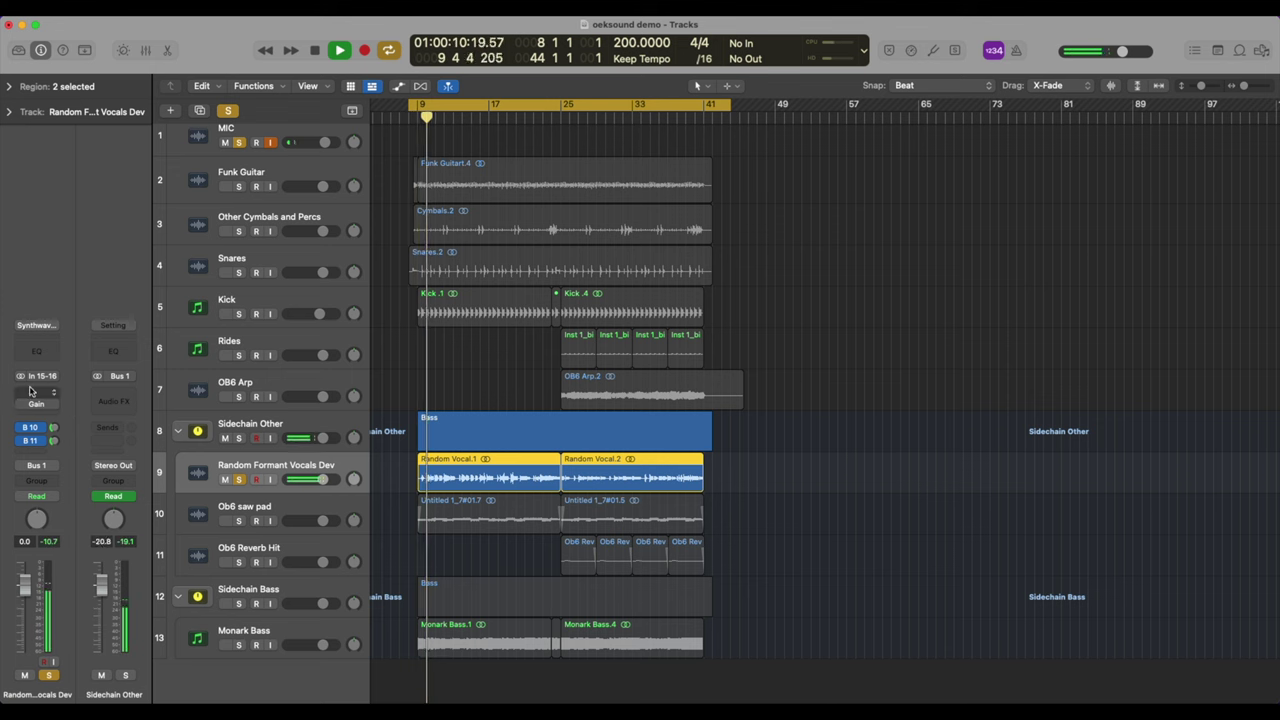
# - Insert stereo soothe2 into an empty Audio FX slot on the vocals track
pyautogui.click(36, 416)
pyautogui.moveTo(47, 441)
pyautogui.click(129, 441)
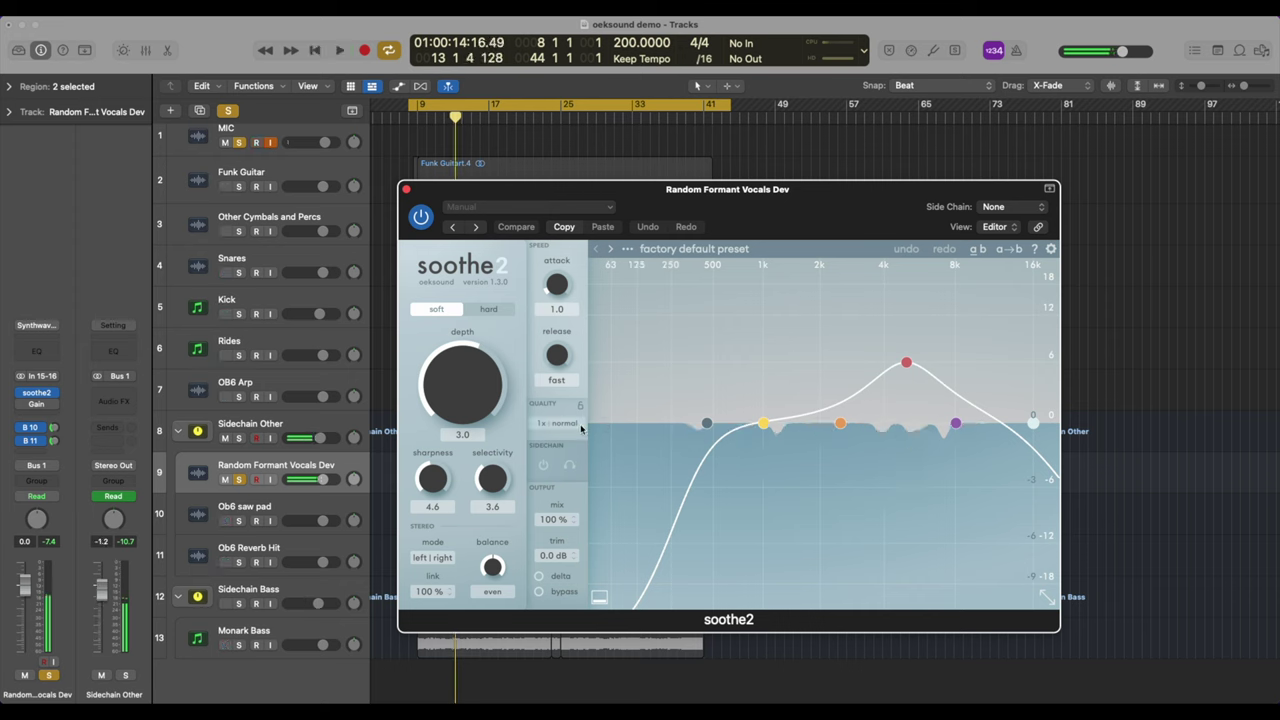
# - Using Listen, move soothe2's band 3 from 5k Hz down to 664 Hz and raise depth to 4.4
pyautogui.press('space')
pyautogui.press('space')
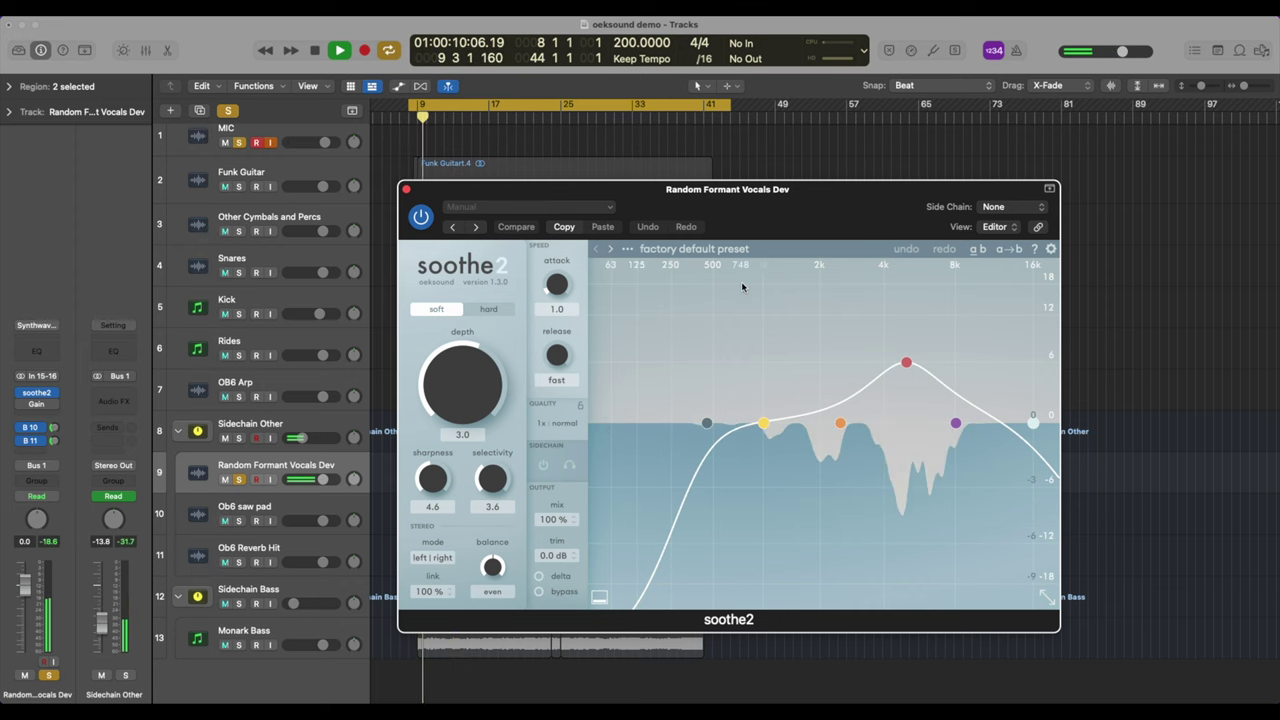
pyautogui.click(906, 362)
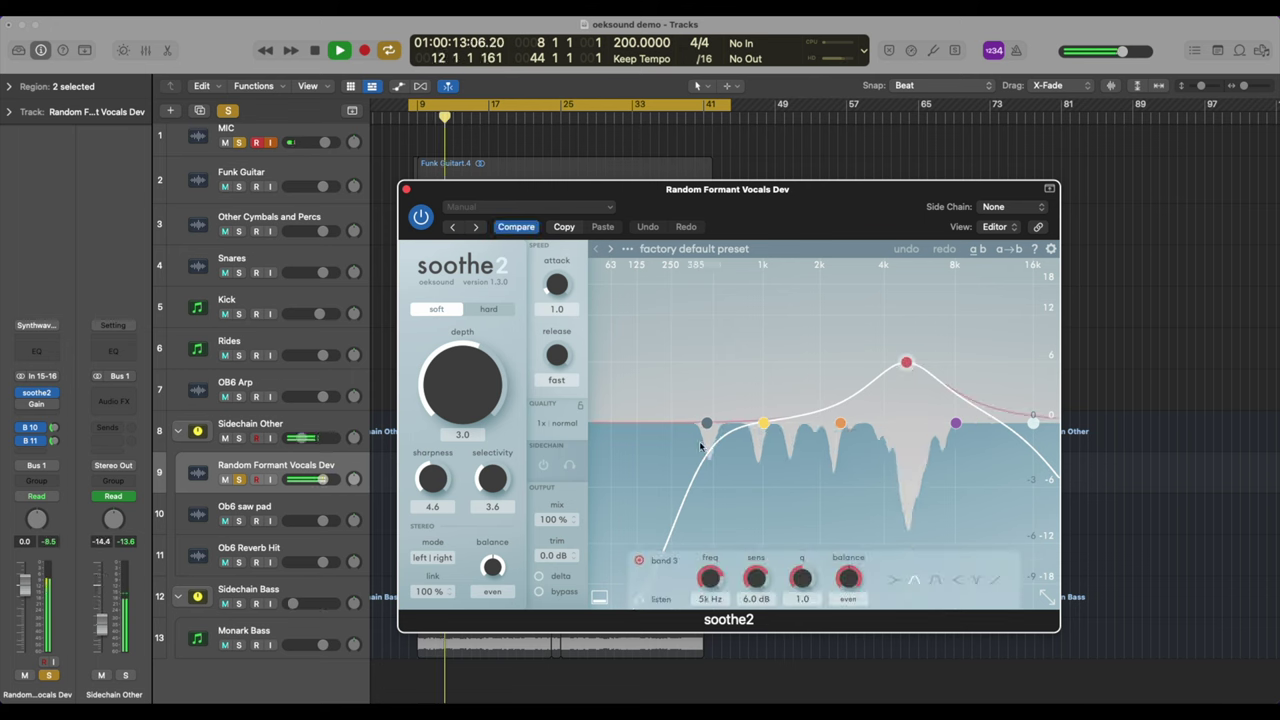
pyautogui.click(639, 599)
pyautogui.moveTo(908, 364); pyautogui.dragTo(734, 366)
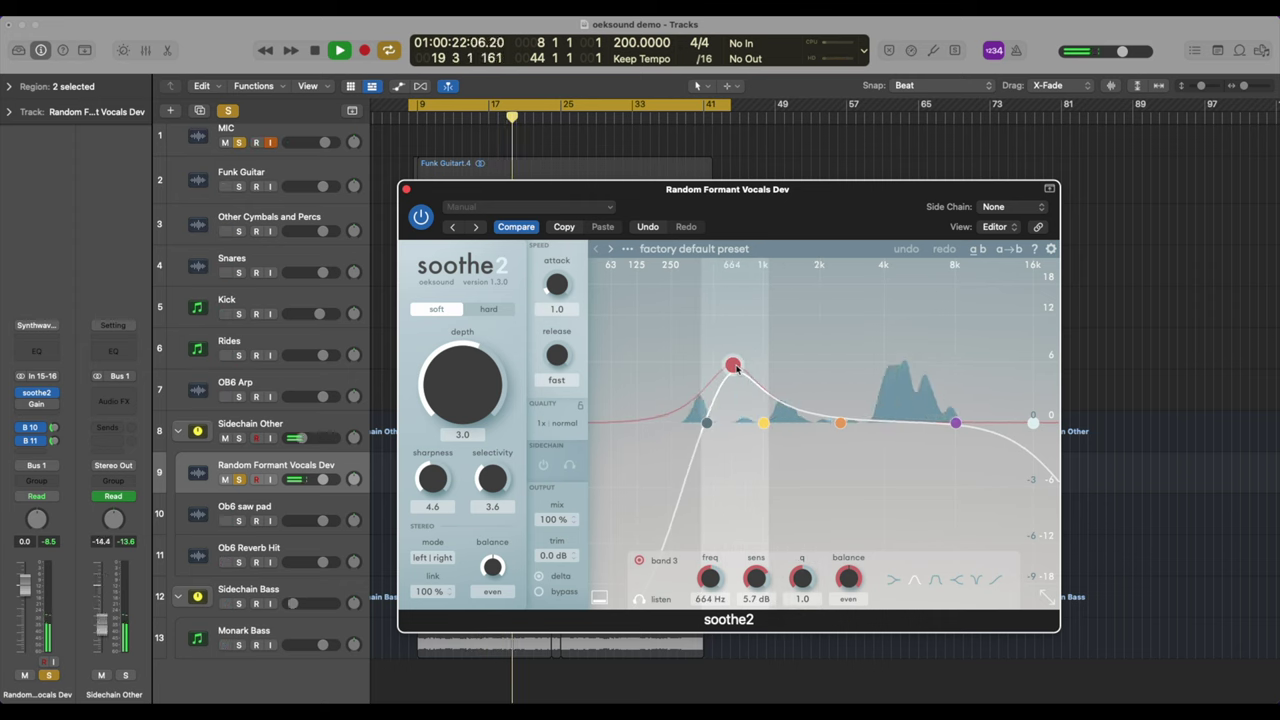
pyautogui.click(638, 599)
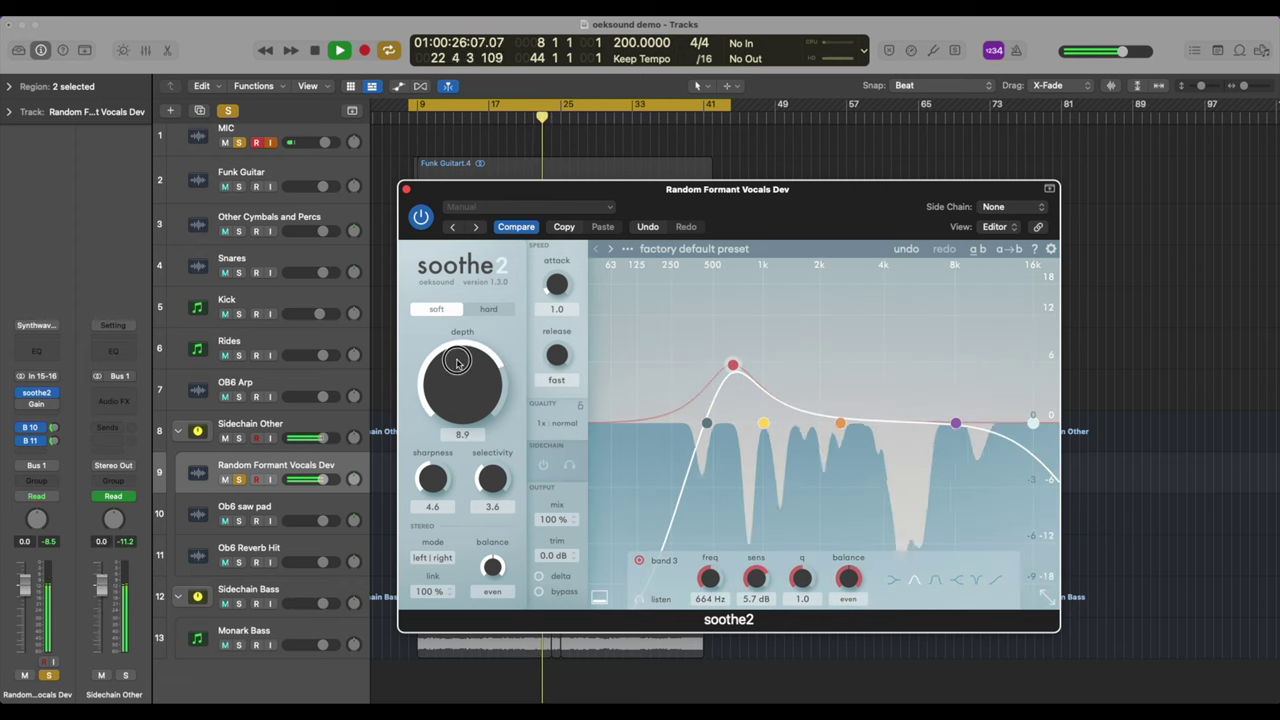
pyautogui.moveTo(448, 396); pyautogui.dragTo(447, 386)
pyautogui.press('space')
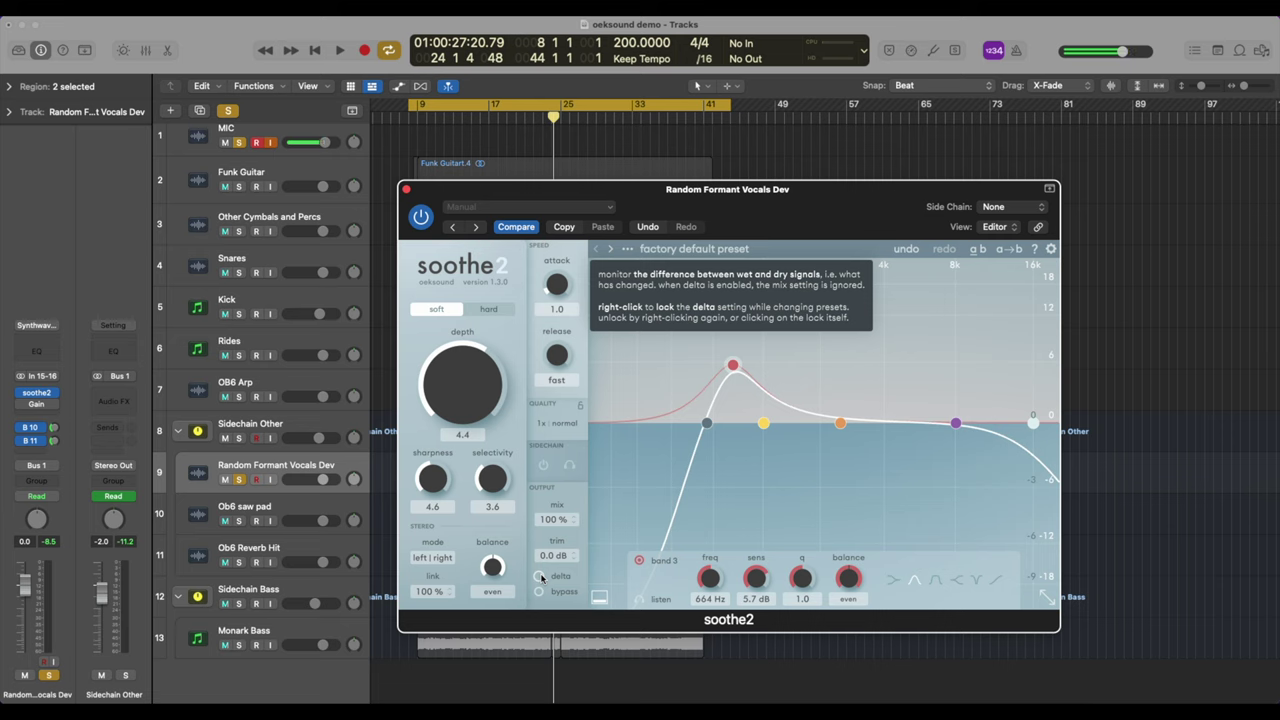
# - With soothe2's Delta monitoring on, push depth up to hear what is removed
pyautogui.click(540, 577)
pyautogui.press('space')
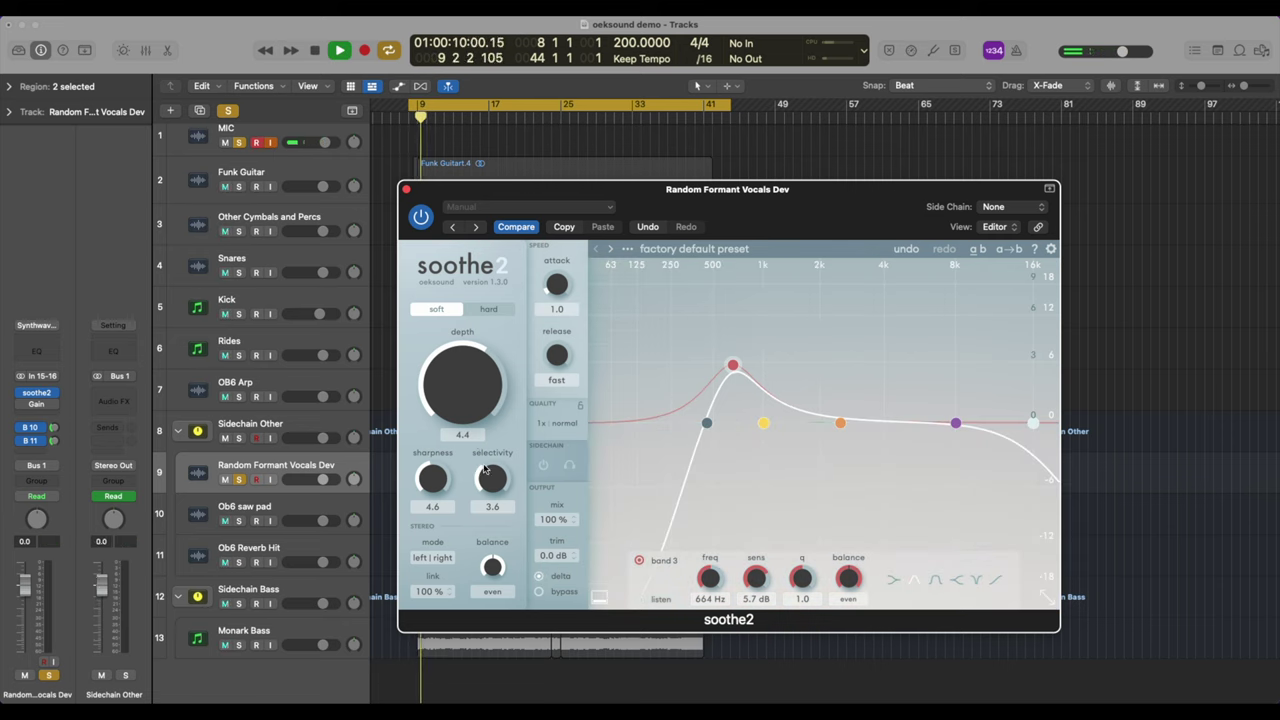
pyautogui.moveTo(461, 385); pyautogui.dragTo(461, 366)
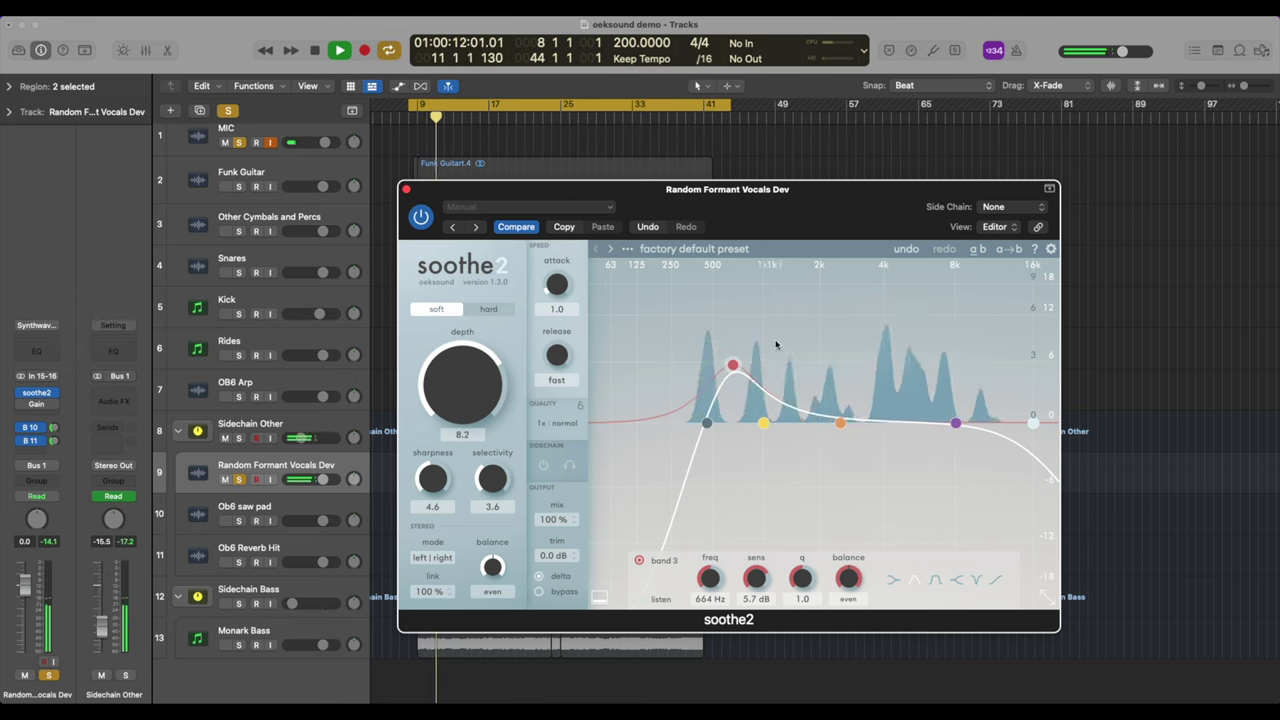
pyautogui.moveTo(733, 365)
pyautogui.mouseDown()
pyautogui.moveTo(674, 366)
pyautogui.moveTo(846, 371)
pyautogui.moveTo(777, 366)
pyautogui.moveTo(773, 384)
pyautogui.moveTo(734, 384)
pyautogui.mouseUp()
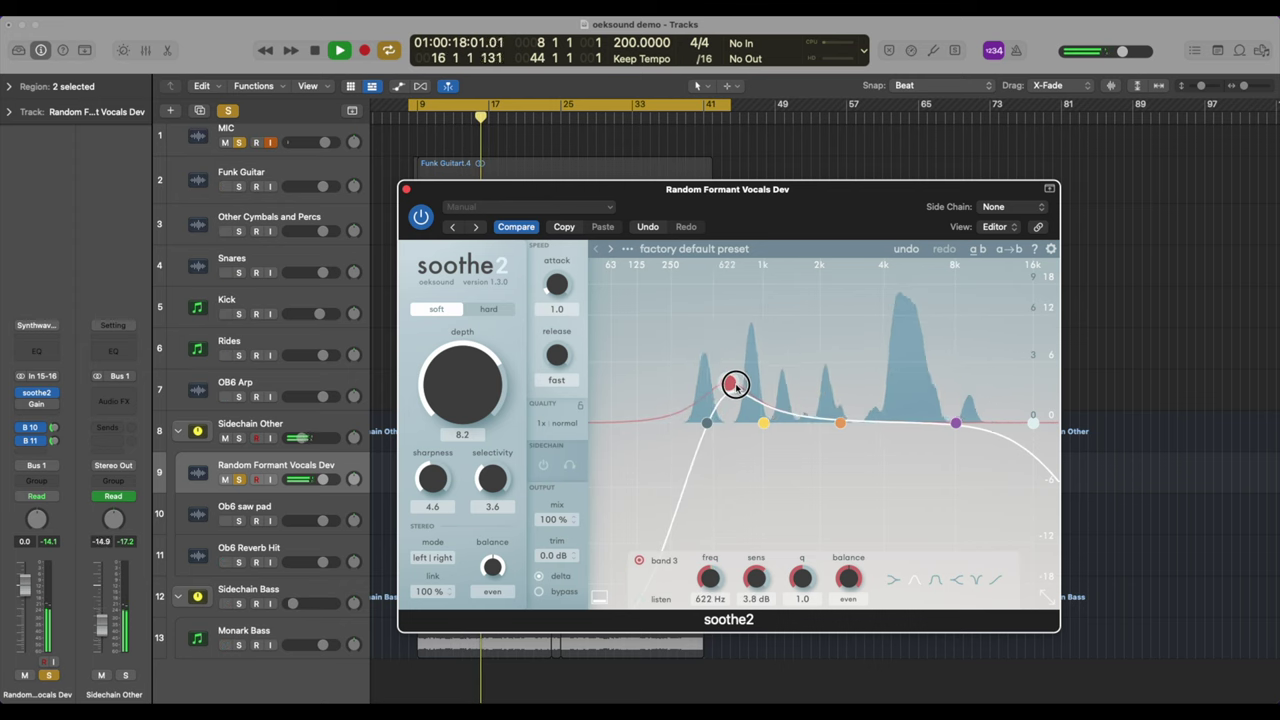
# - Lower soothe2's high cut to about 2k Hz and its low cut to 240 Hz, then turn Delta off
pyautogui.click(1005, 422)
pyautogui.moveTo(1005, 422); pyautogui.dragTo(818, 420)
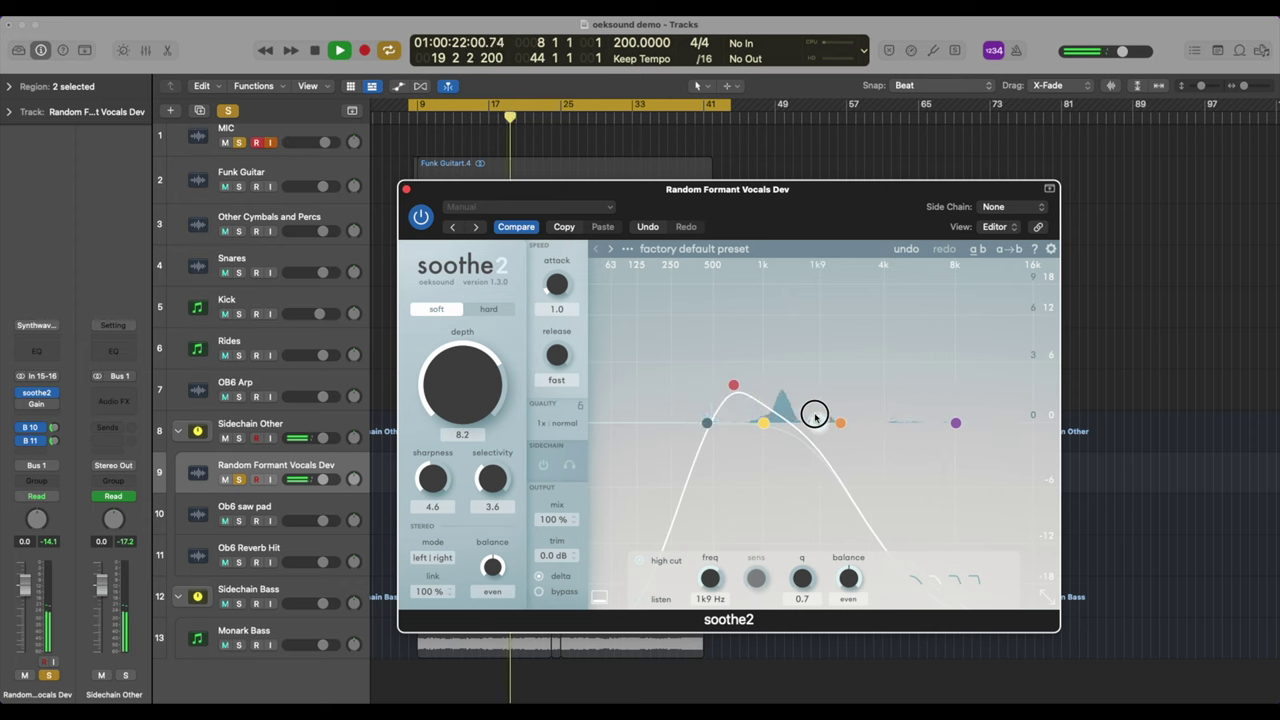
pyautogui.moveTo(707, 421); pyautogui.dragTo(668, 422)
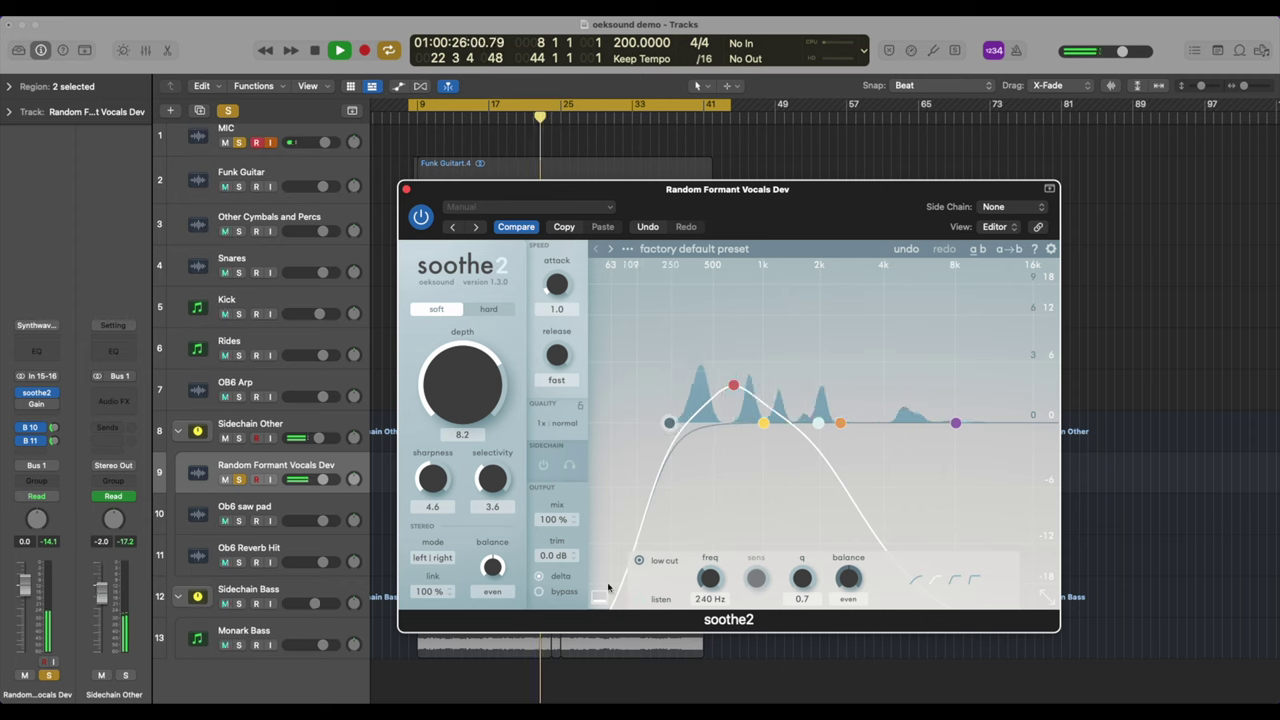
pyautogui.press('space')
pyautogui.click(539, 577)
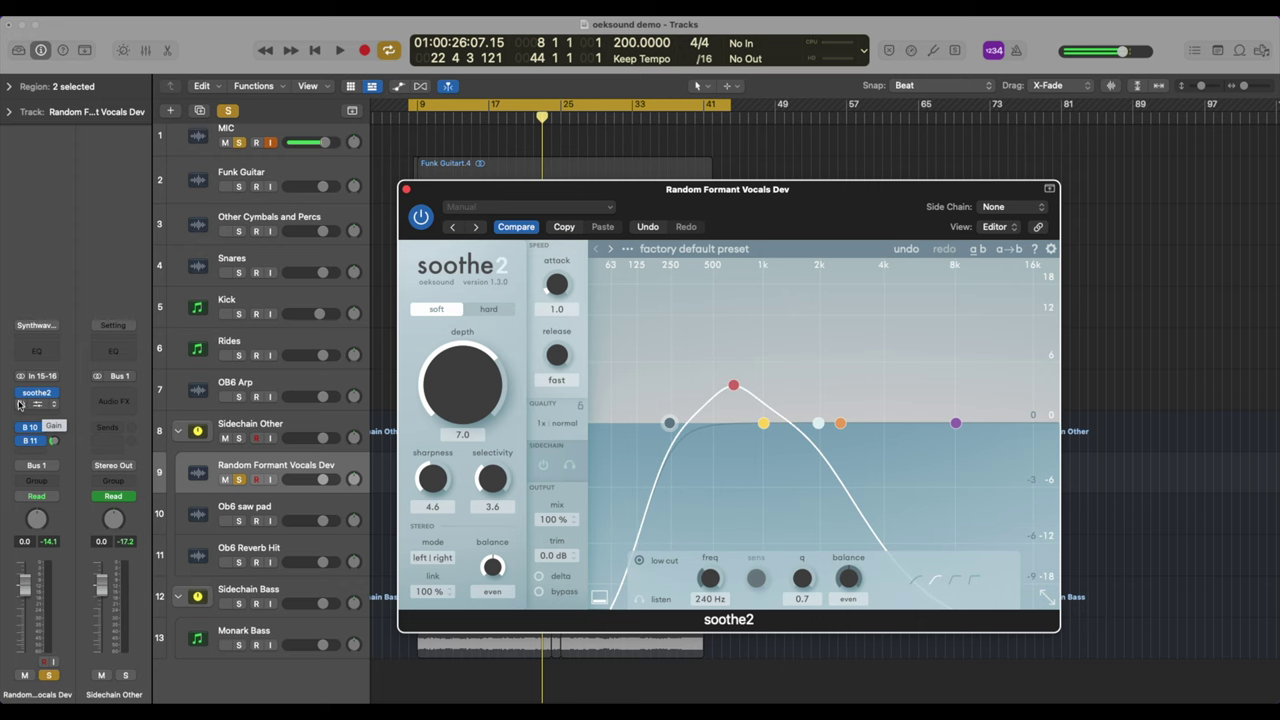
# - Toggle the power of the Gain plug-in on the vocals channel
pyautogui.click(37, 405)
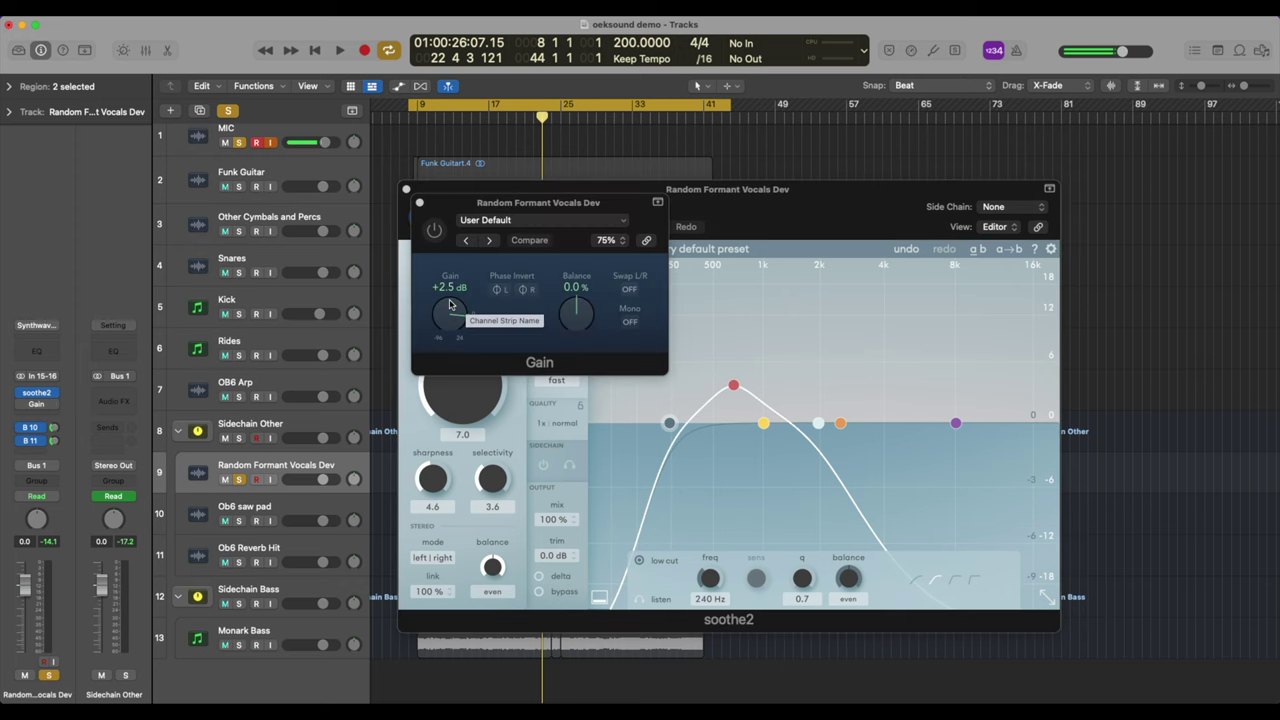
pyautogui.click(435, 232)
pyautogui.click(419, 202)
# - Lower the vocals' soothe2 depth to 5.6 and move band 3 to 771 Hz
pyautogui.press('space')
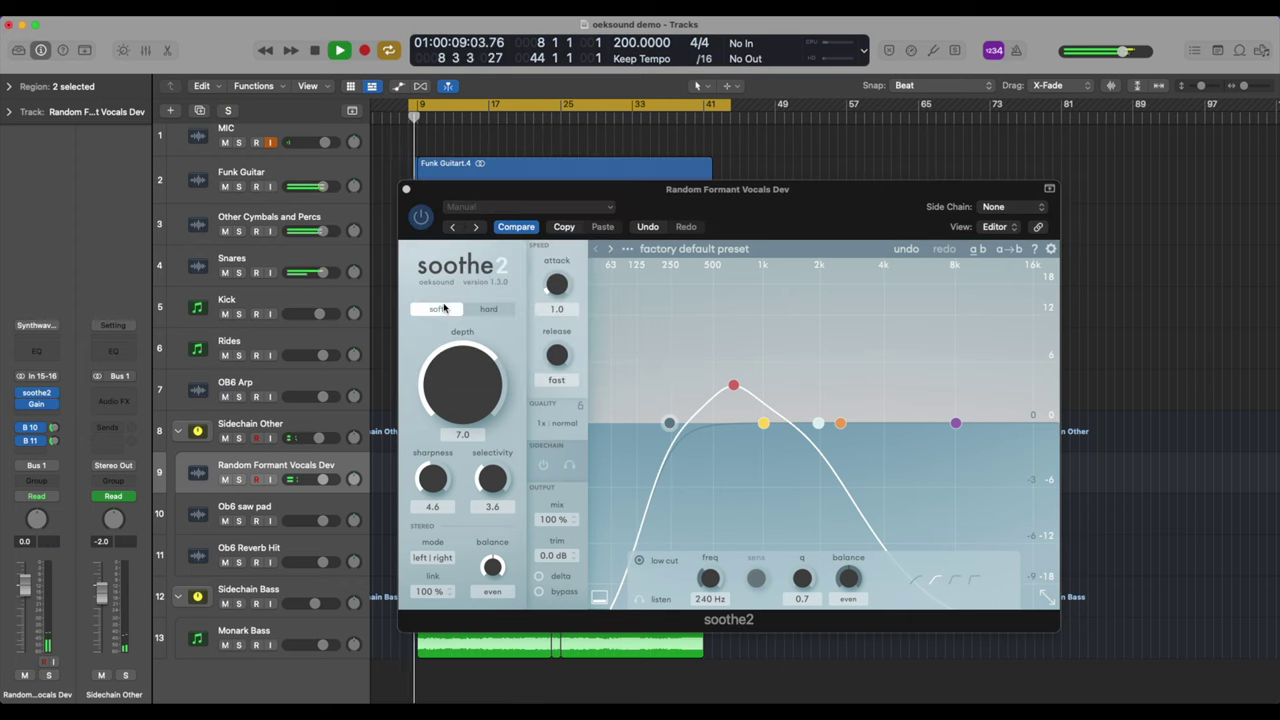
pyautogui.moveTo(453, 358); pyautogui.dragTo(433, 386)
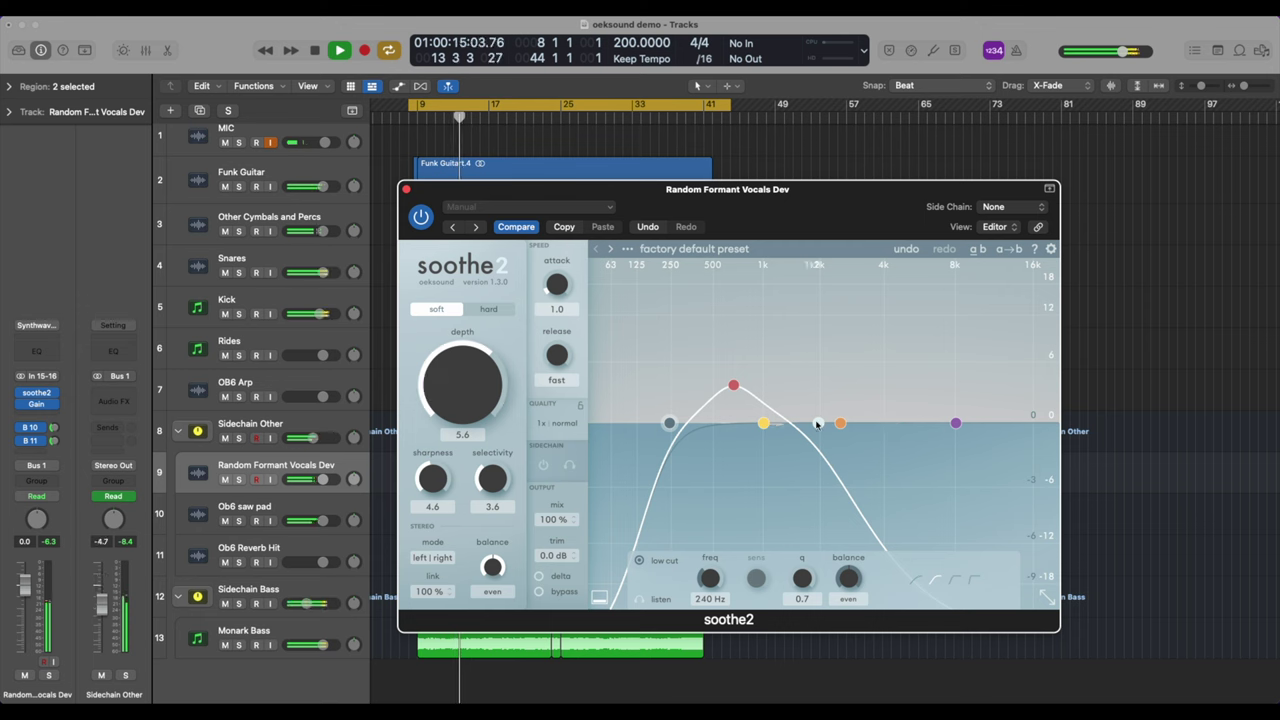
pyautogui.moveTo(732, 396); pyautogui.dragTo(742, 398)
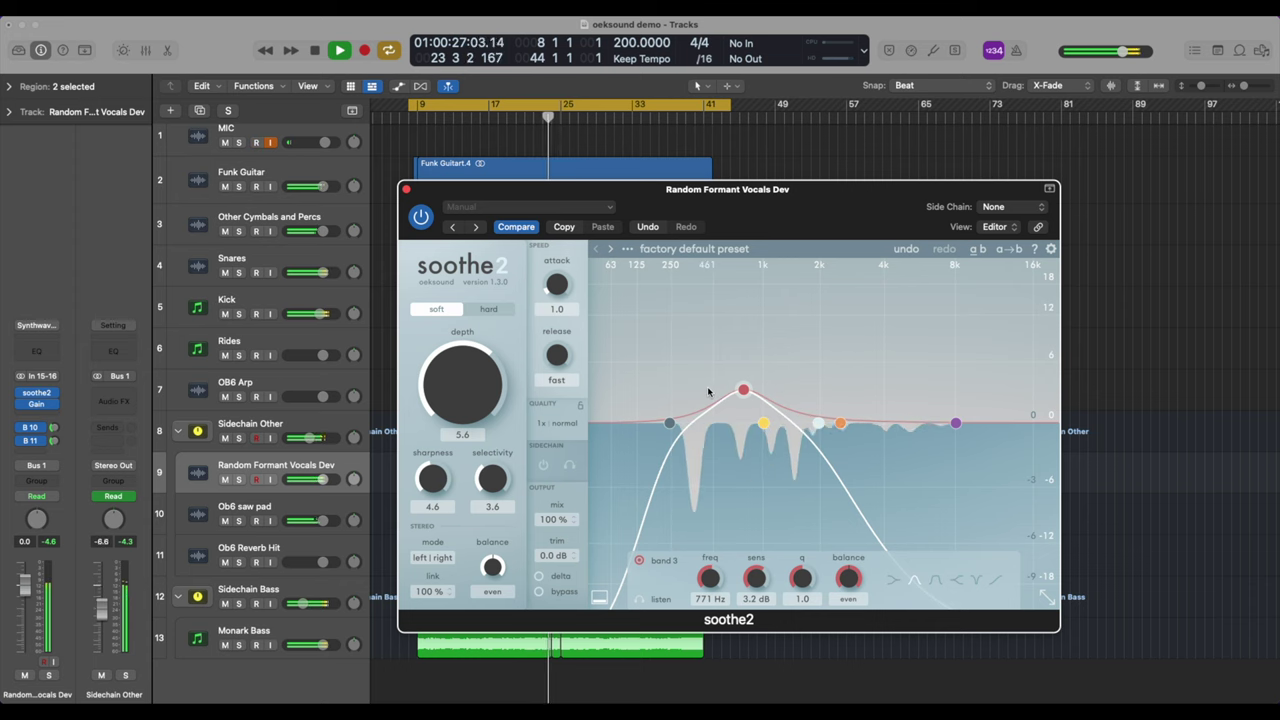
pyautogui.press('space')
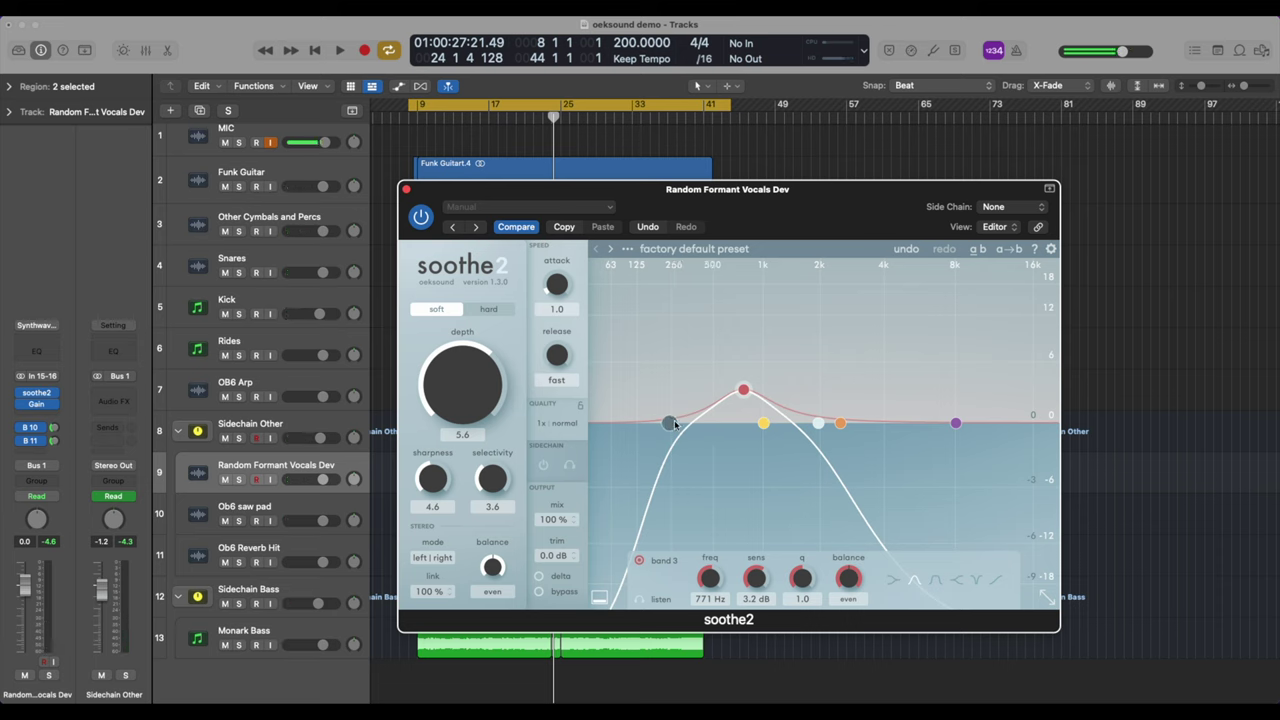
# - Close soothe2, move the cycle start to bar 24, and select and solo OB6 Arp
pyautogui.click(406, 189)
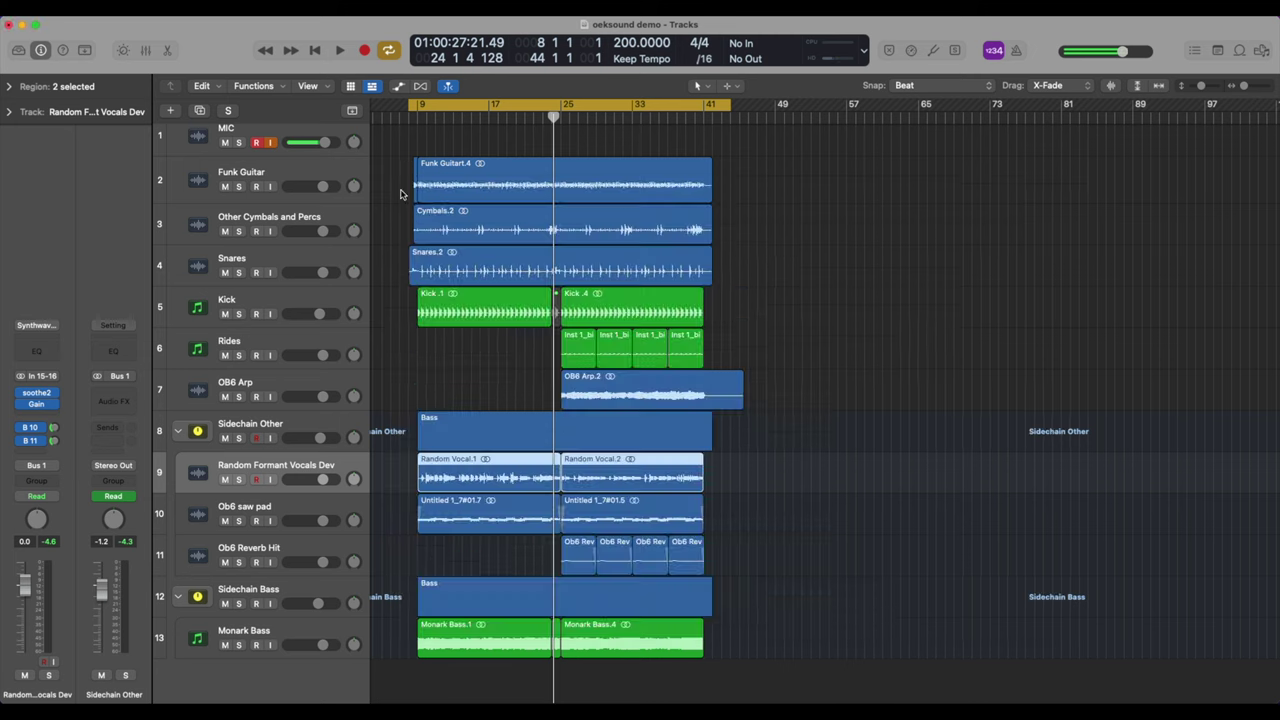
pyautogui.moveTo(412, 104); pyautogui.dragTo(564, 104)
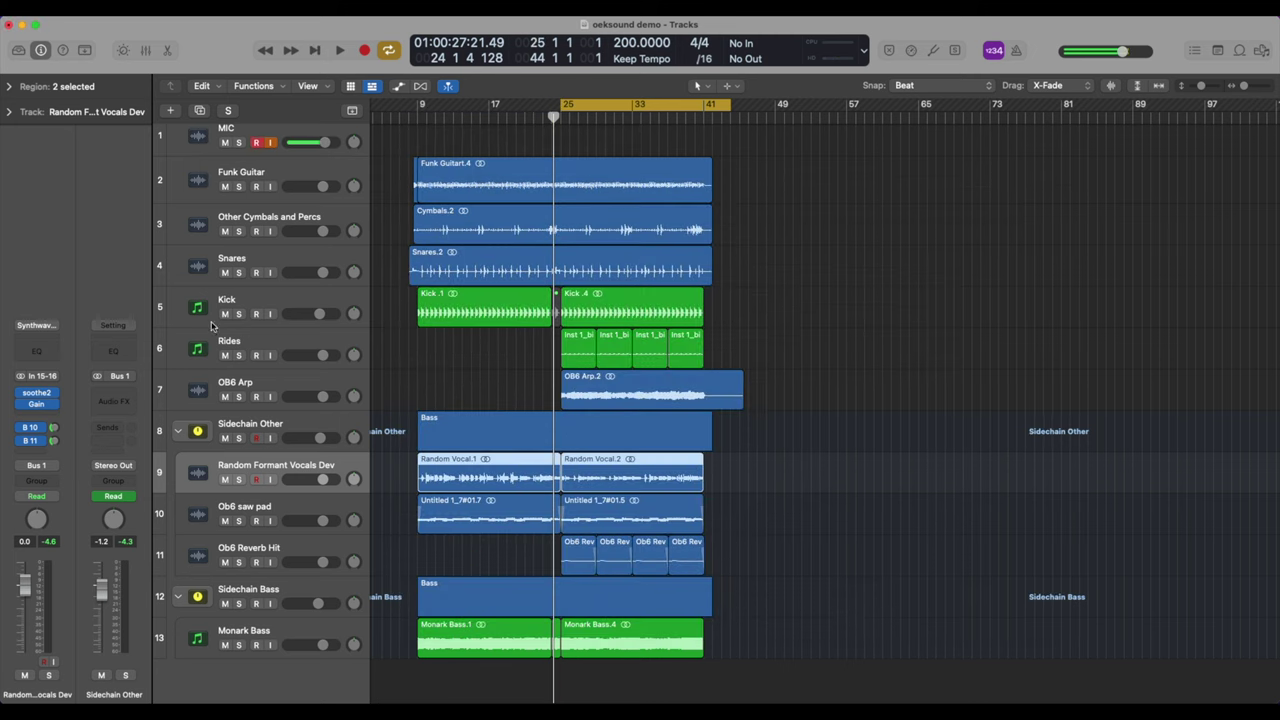
pyautogui.click(246, 387)
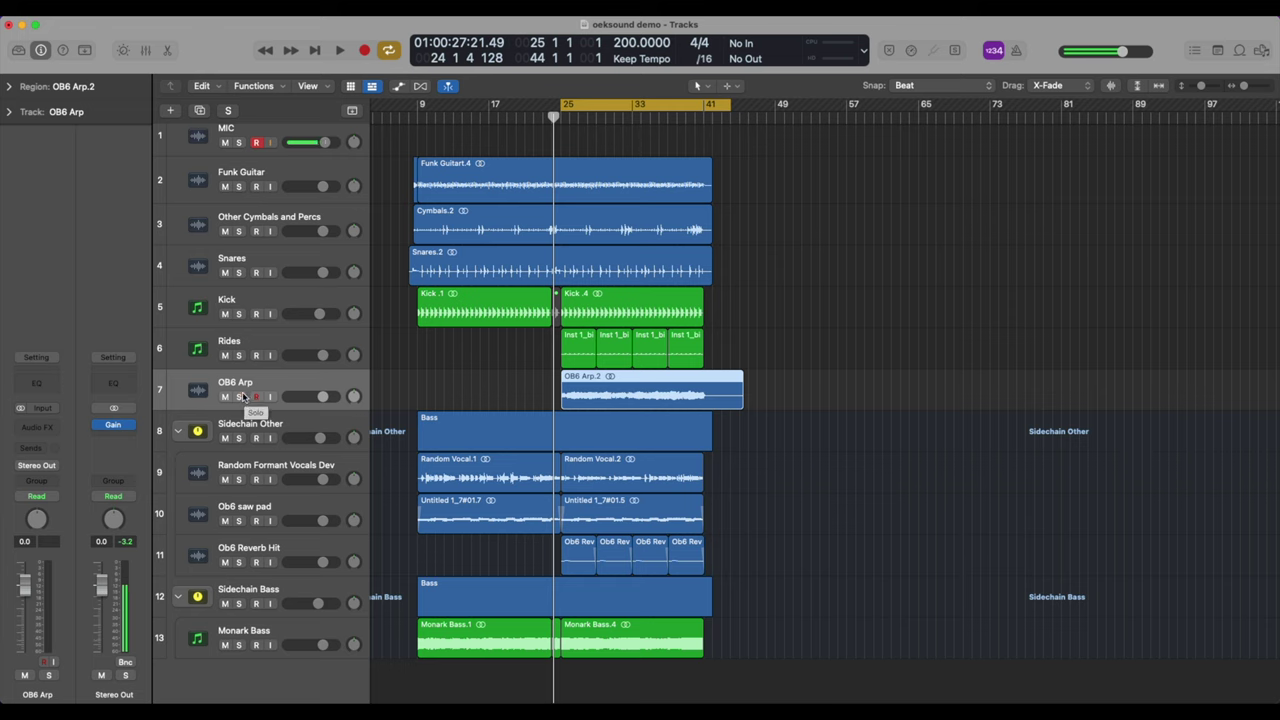
pyautogui.click(239, 397)
# - Start playback and insert stereo soothe2 on the OB6 Arp track
pyautogui.click(239, 143)
pyautogui.press('space')
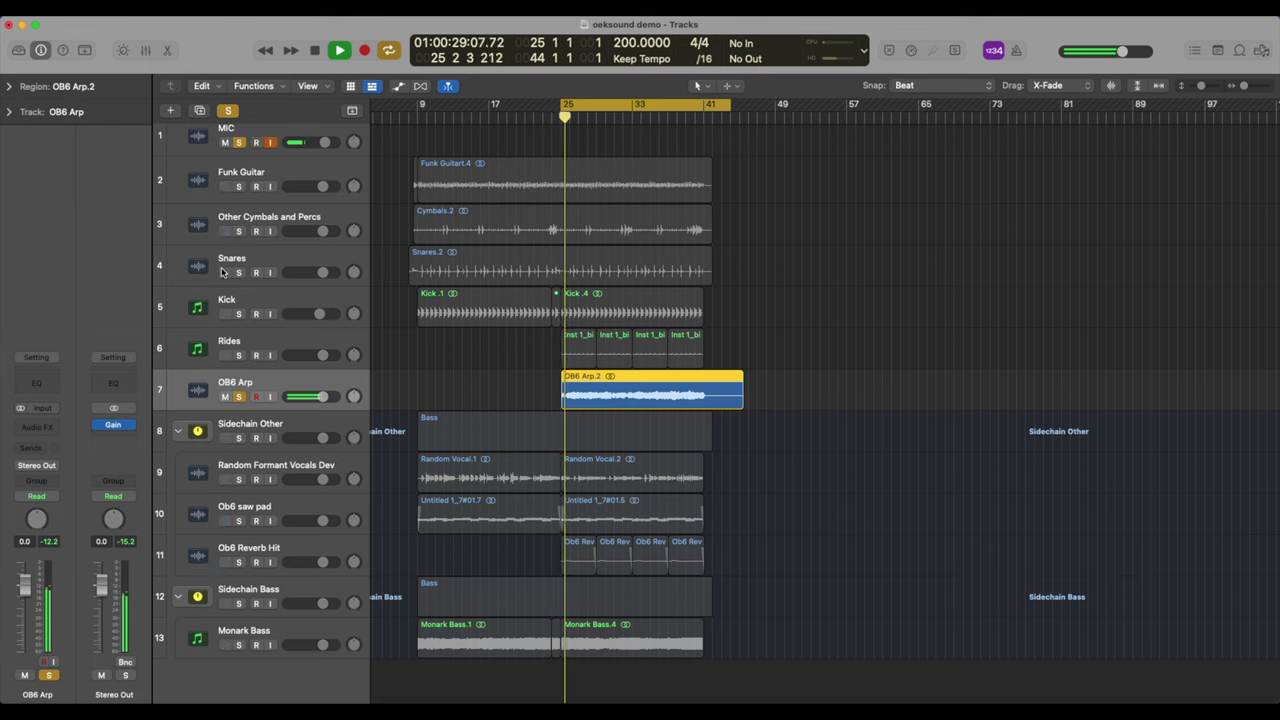
pyautogui.click(37, 427)
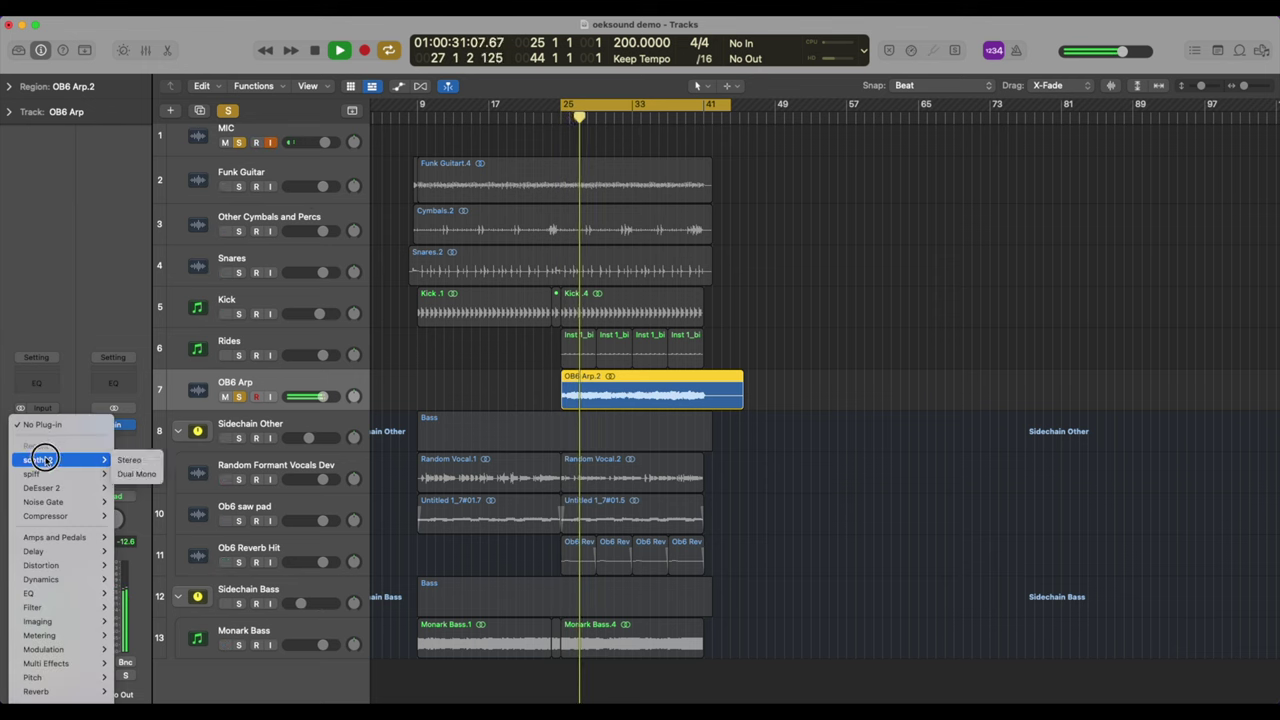
pyautogui.click(135, 449)
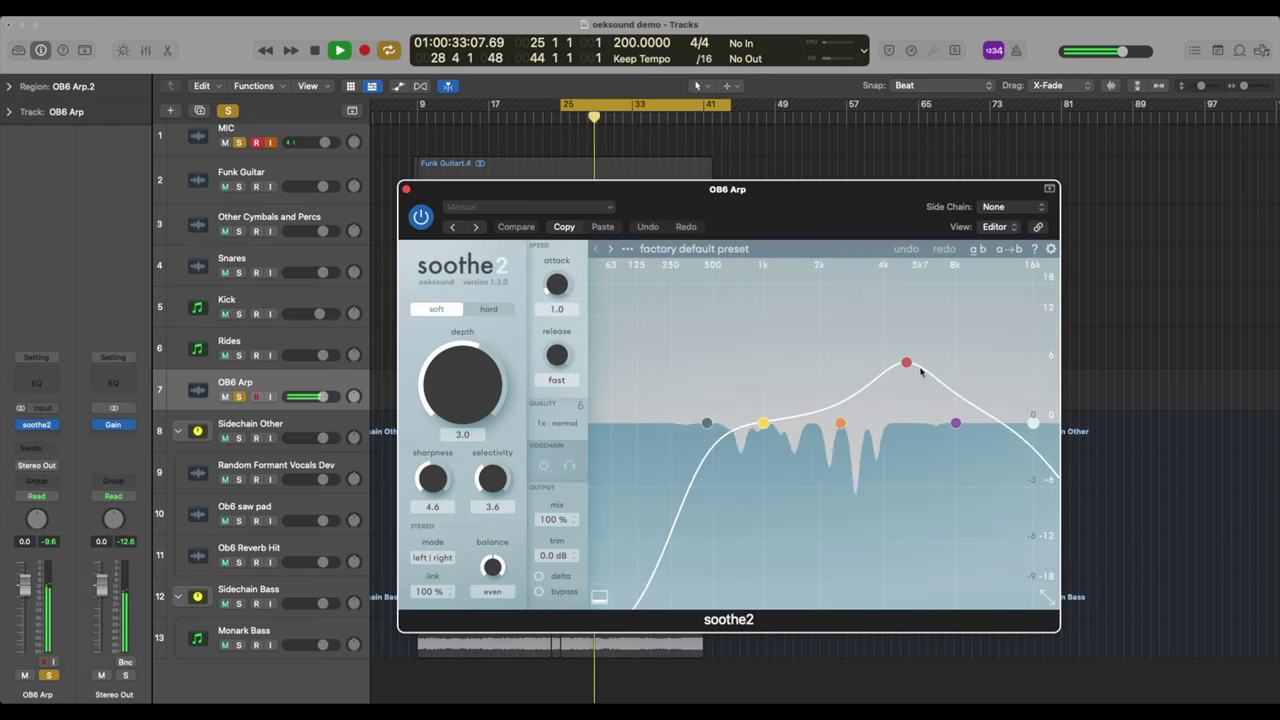
# - Move soothe2's band 3 to about 800 Hz, the low cut to 172 Hz, and lower the high cut from 16k
pyautogui.moveTo(906, 362); pyautogui.dragTo(816, 375)
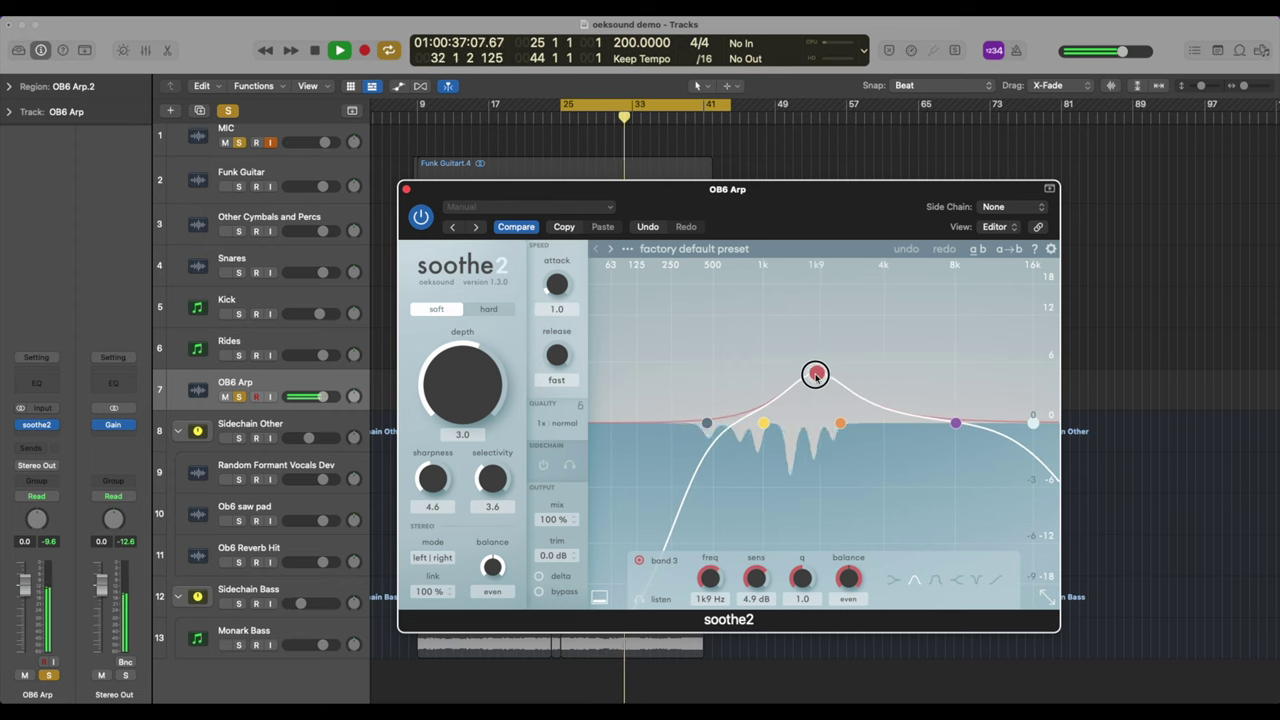
pyautogui.moveTo(708, 428); pyautogui.dragTo(662, 424)
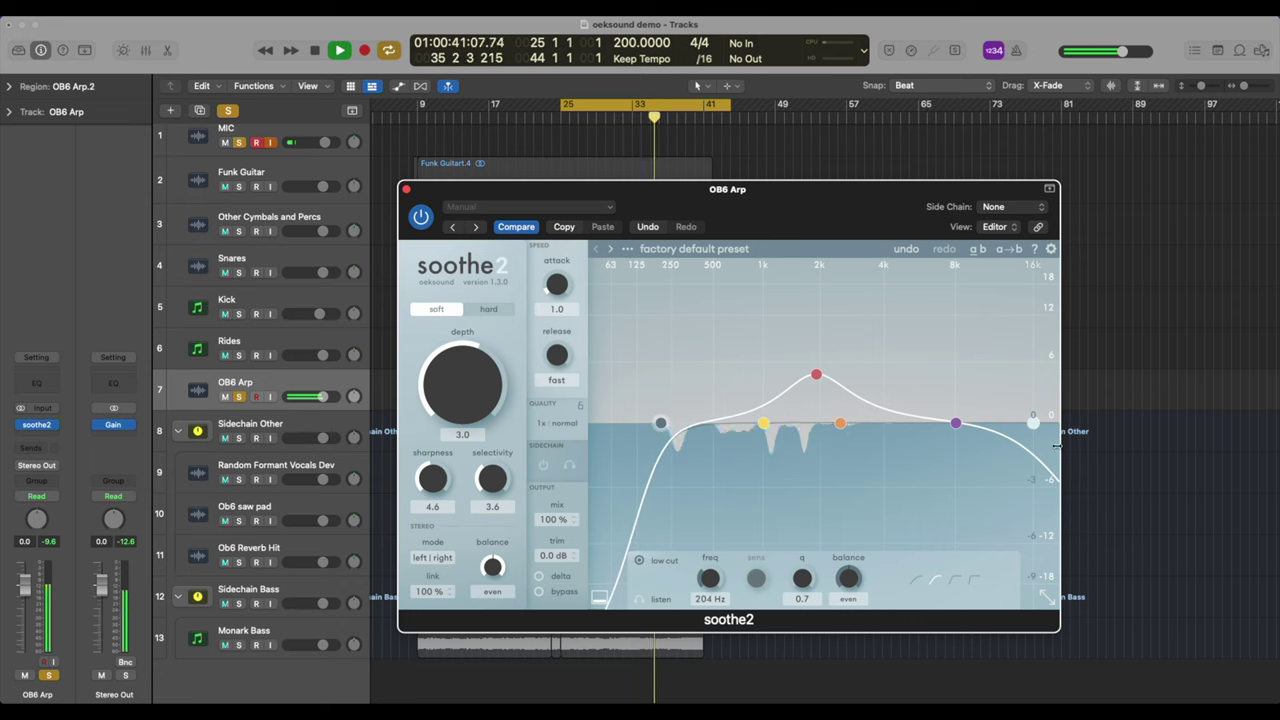
pyautogui.moveTo(1033, 423); pyautogui.dragTo(957, 423)
pyautogui.press('space')
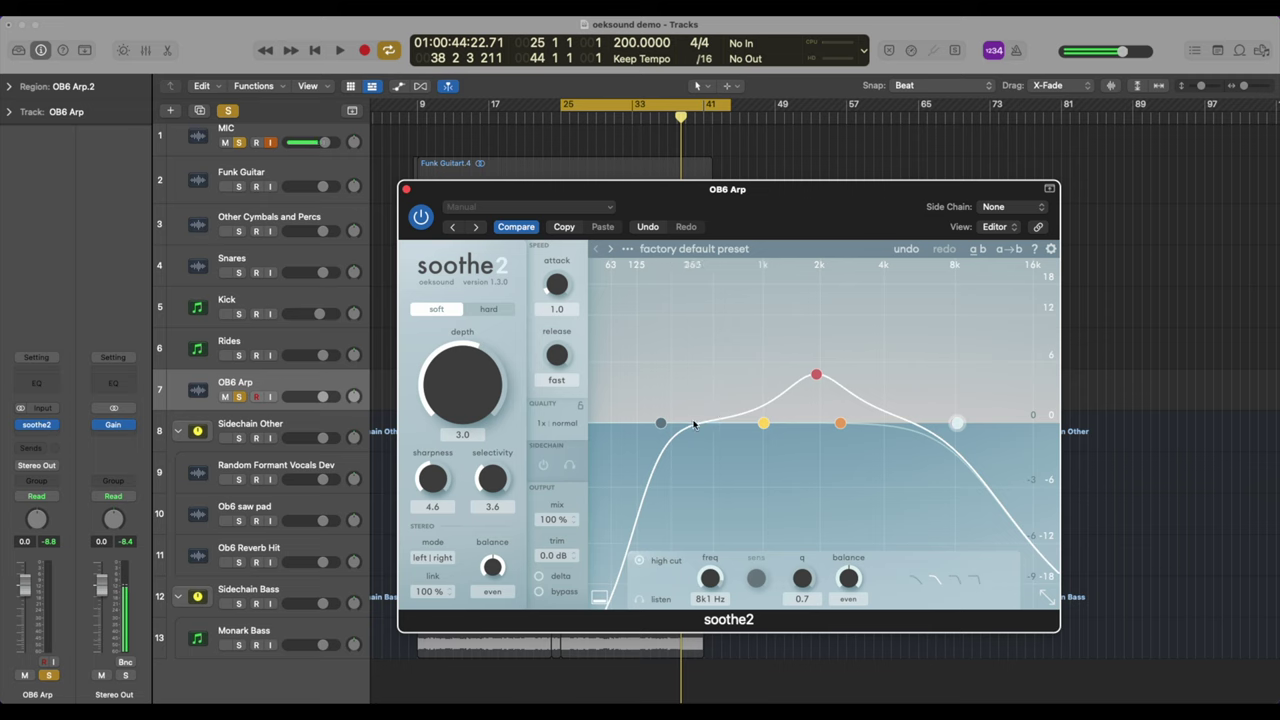
pyautogui.moveTo(661, 421); pyautogui.dragTo(652, 422)
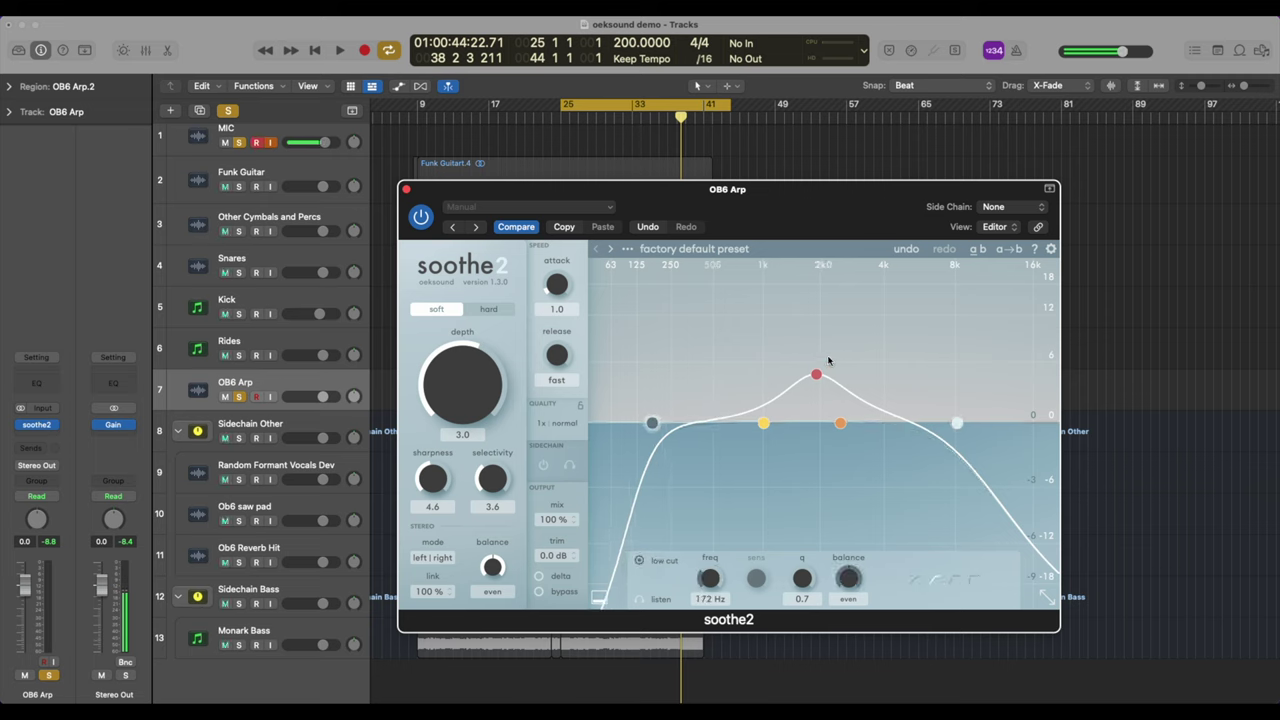
pyautogui.press('space')
pyautogui.moveTo(816, 375); pyautogui.dragTo(746, 371)
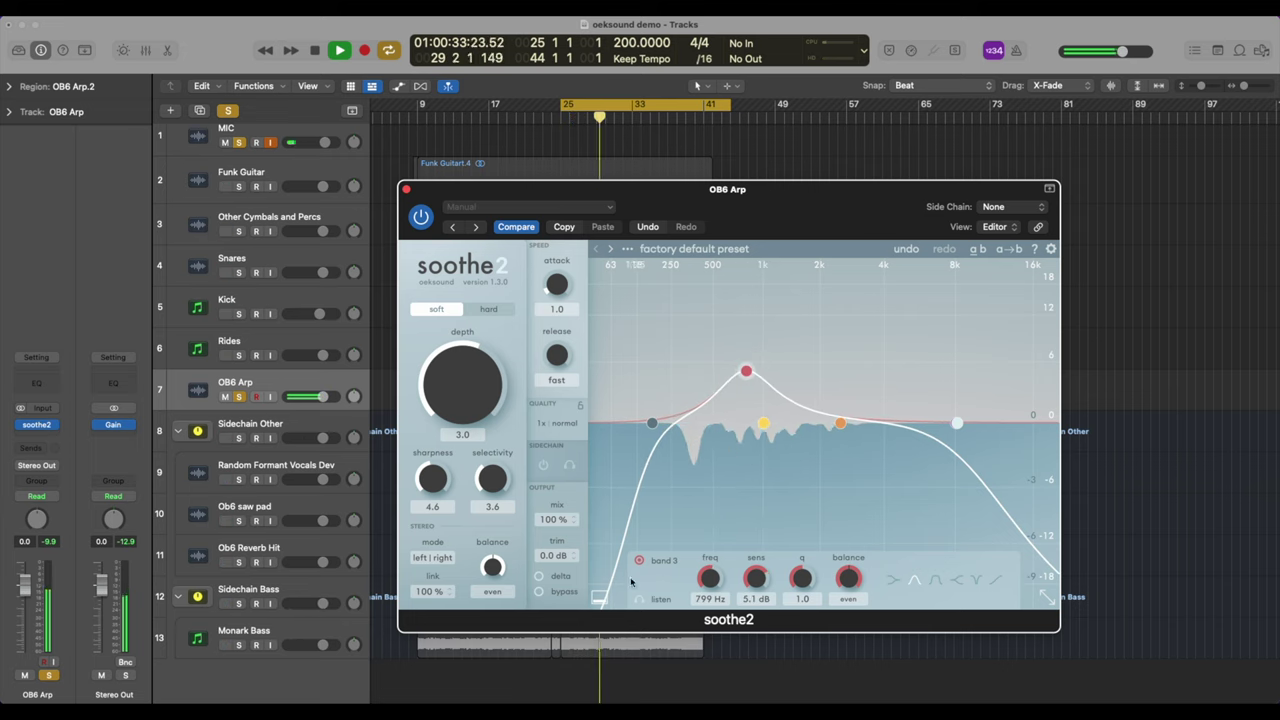
# - Toggle soothe2's bypass to compare the processed and unprocessed arp
pyautogui.click(539, 592)
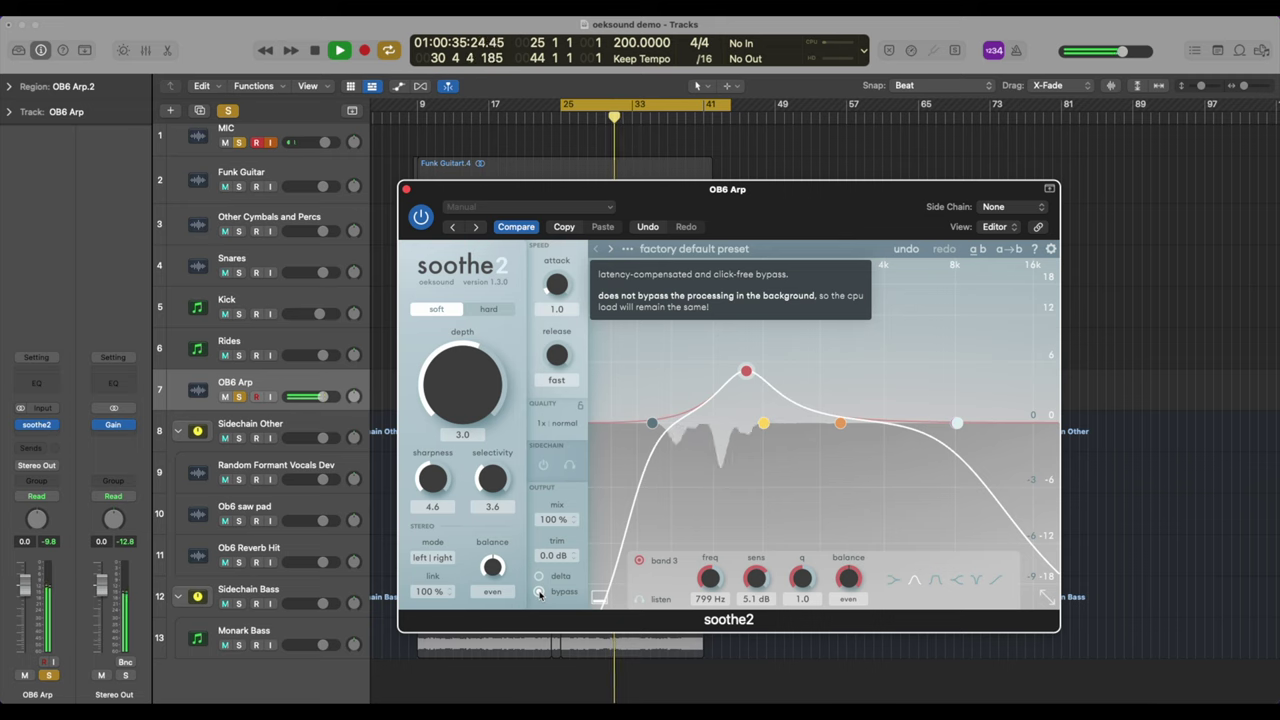
pyautogui.click(539, 592)
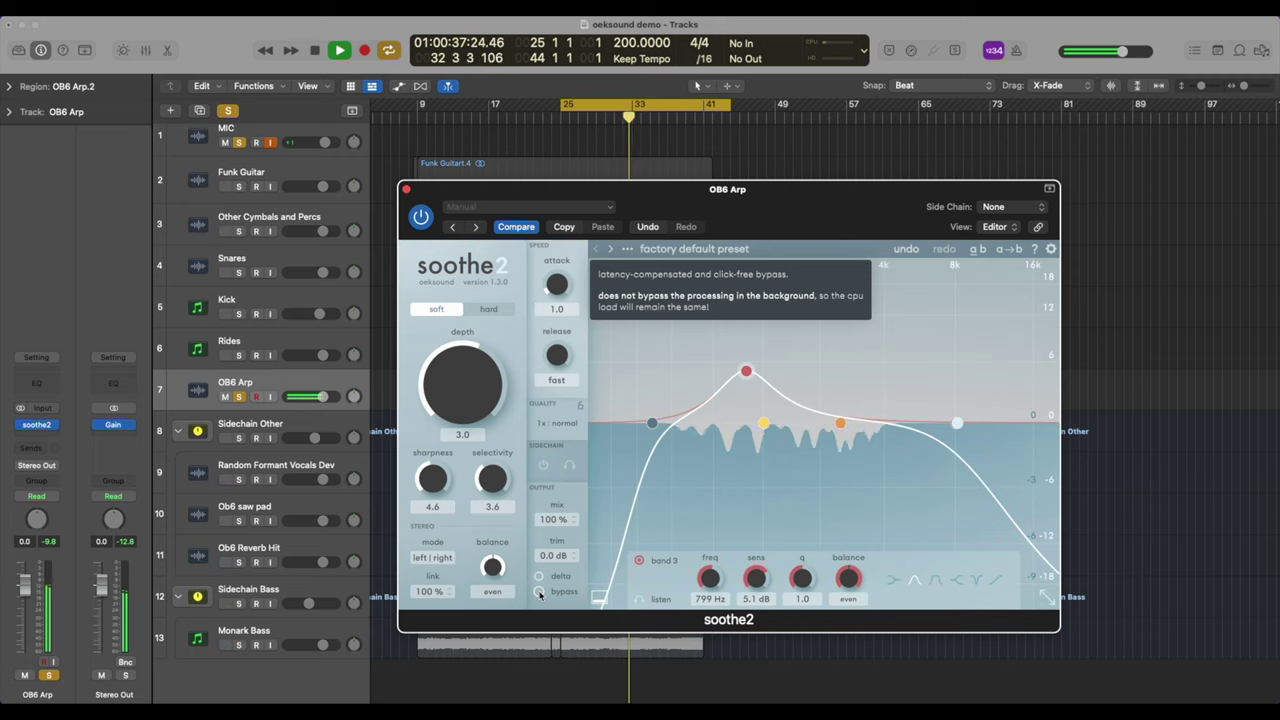
pyautogui.click(539, 592)
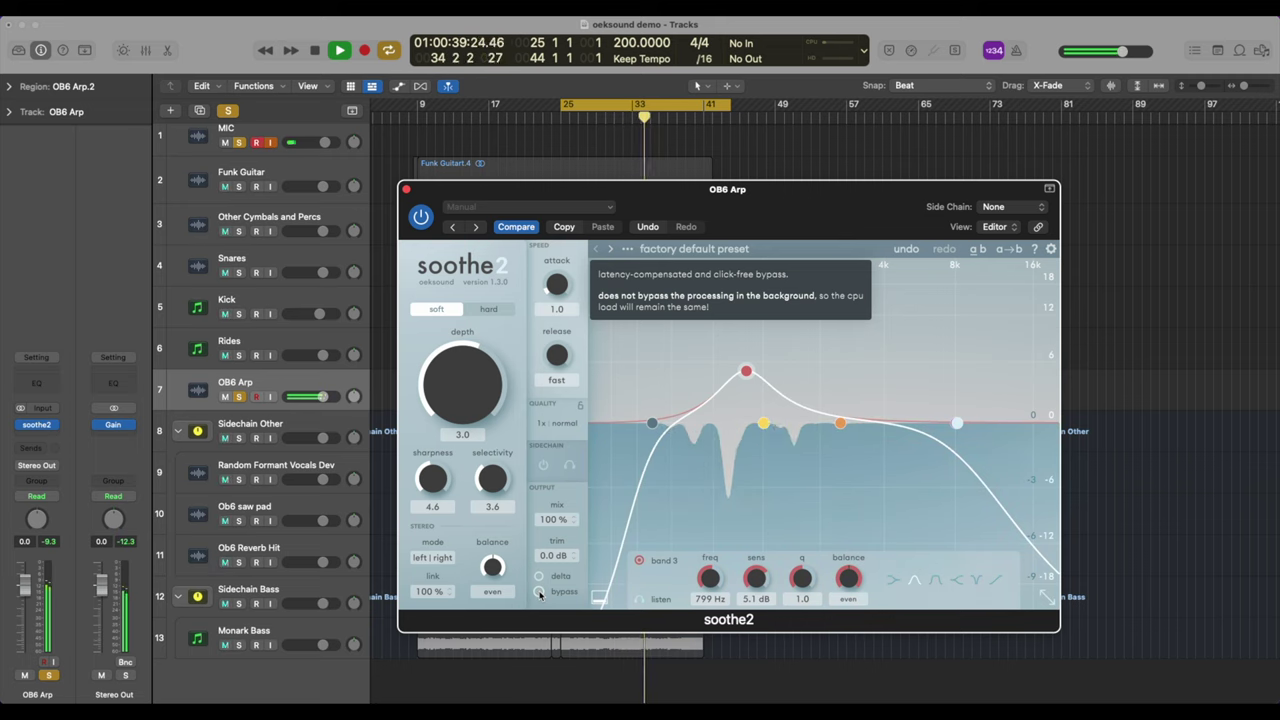
pyautogui.press('space')
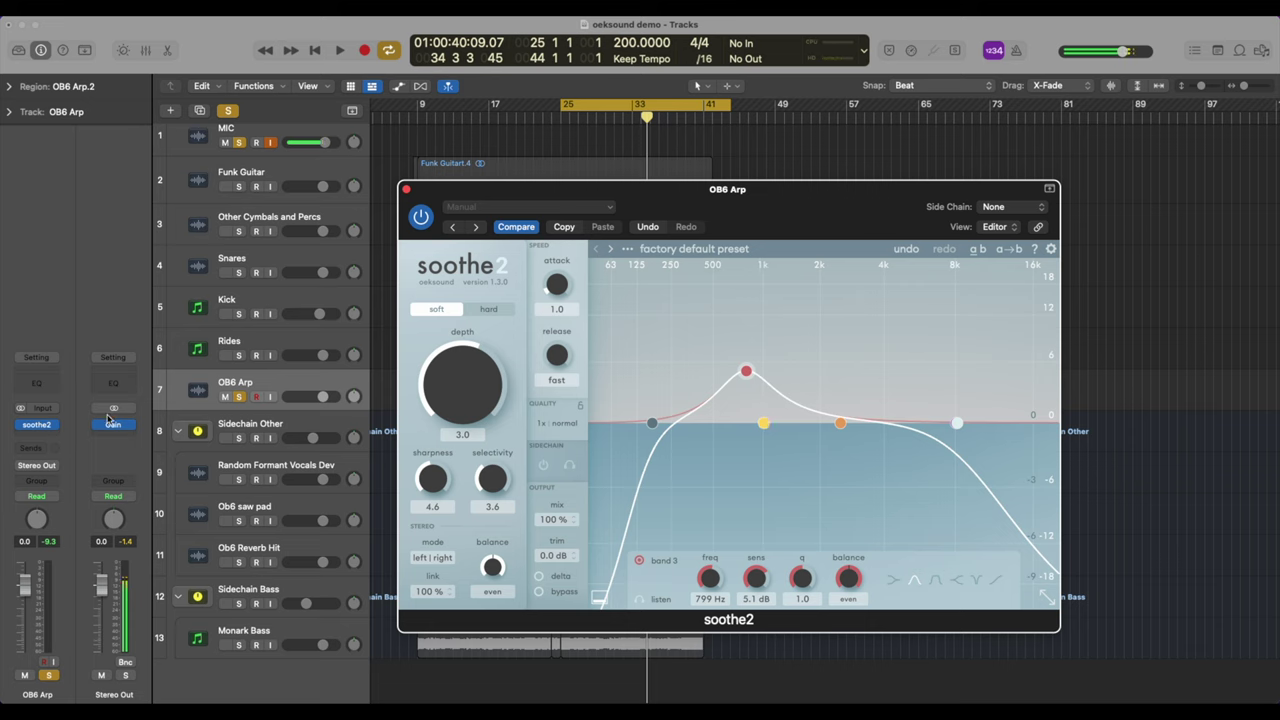
pyautogui.click(33, 440)
# - Insert Spiff after soothe2 on OB6 Arp, raising its low cut to 3k1 Hz and depth to 7.5
pyautogui.click(209, 437)
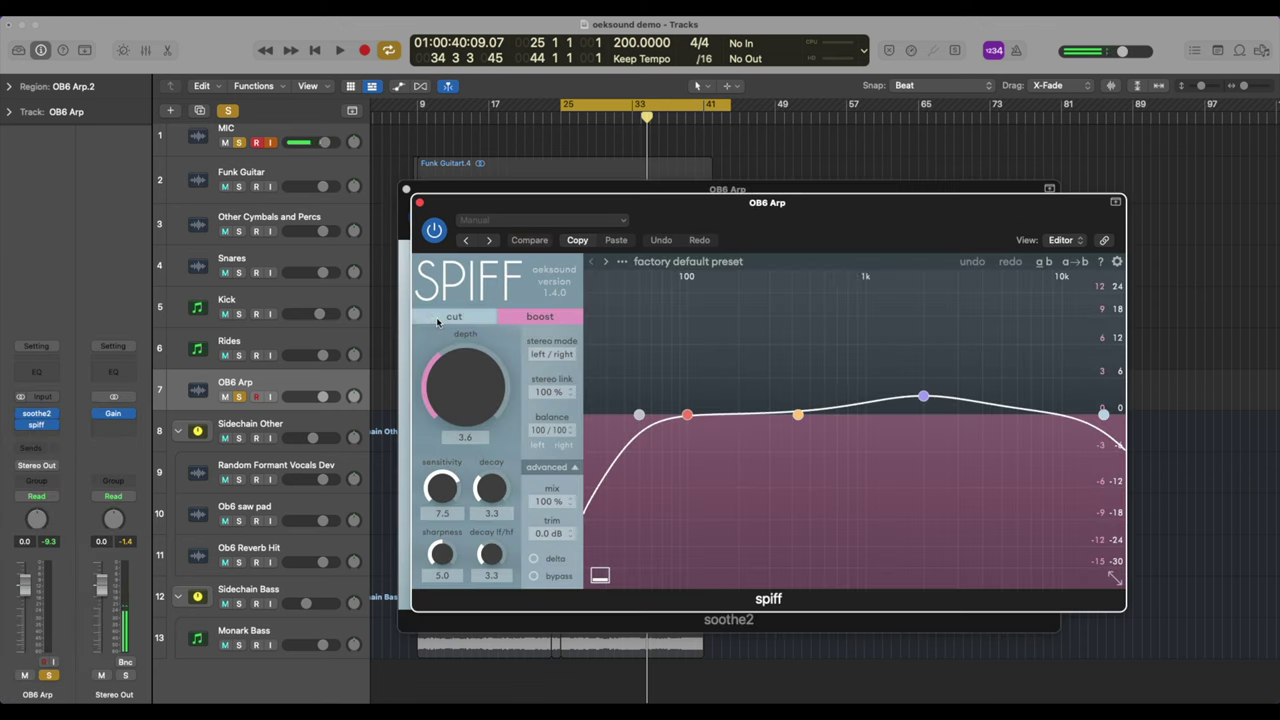
pyautogui.press('space')
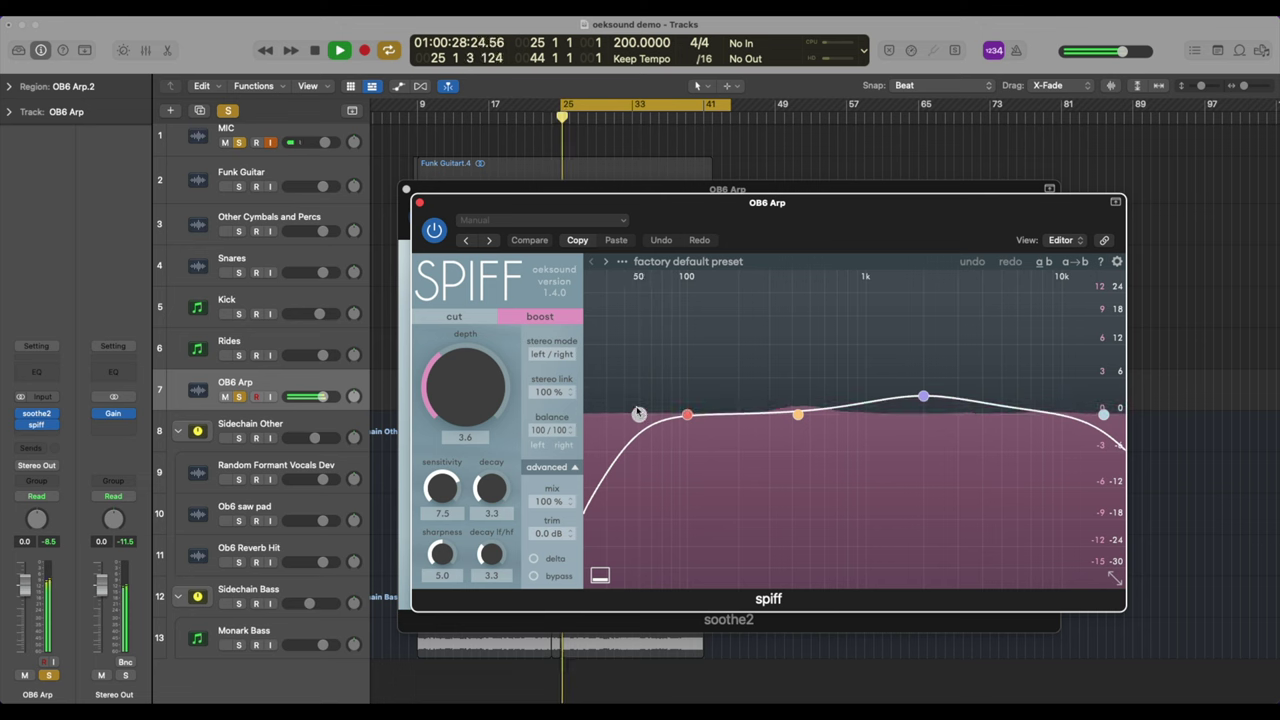
pyautogui.moveTo(639, 413); pyautogui.dragTo(966, 415)
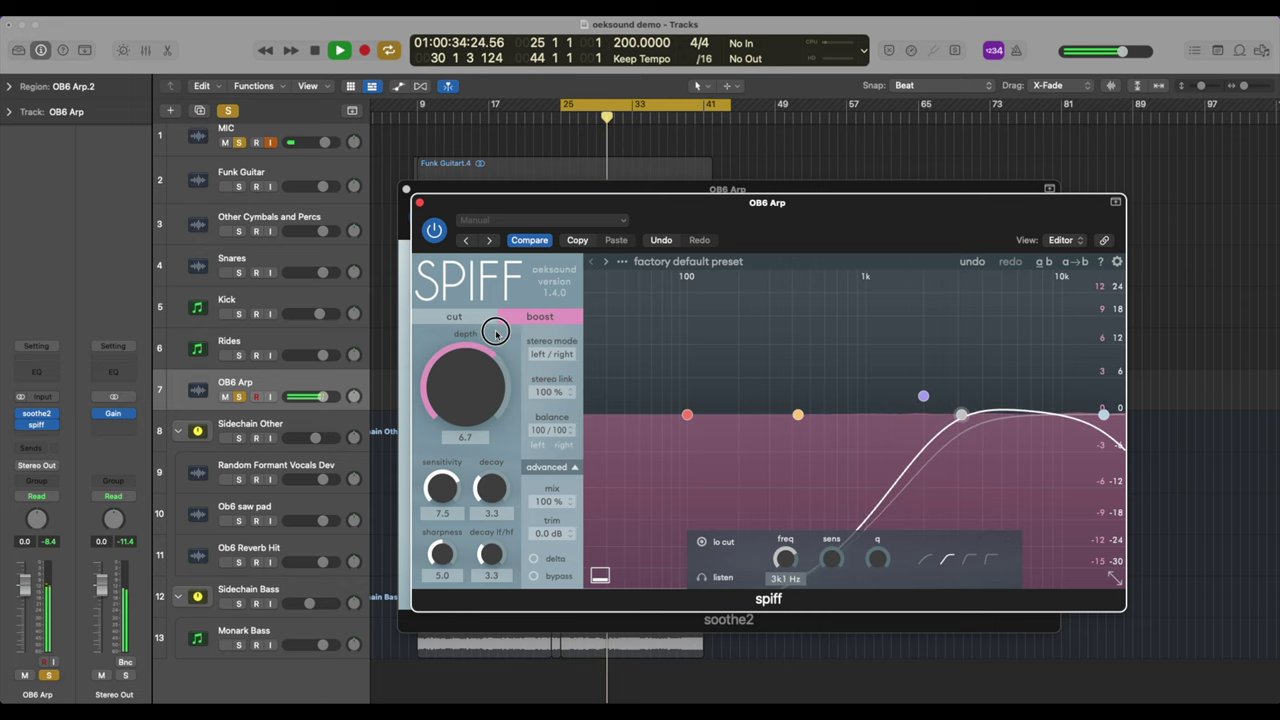
pyautogui.moveTo(500, 329); pyautogui.dragTo(517, 297)
pyautogui.press('space')
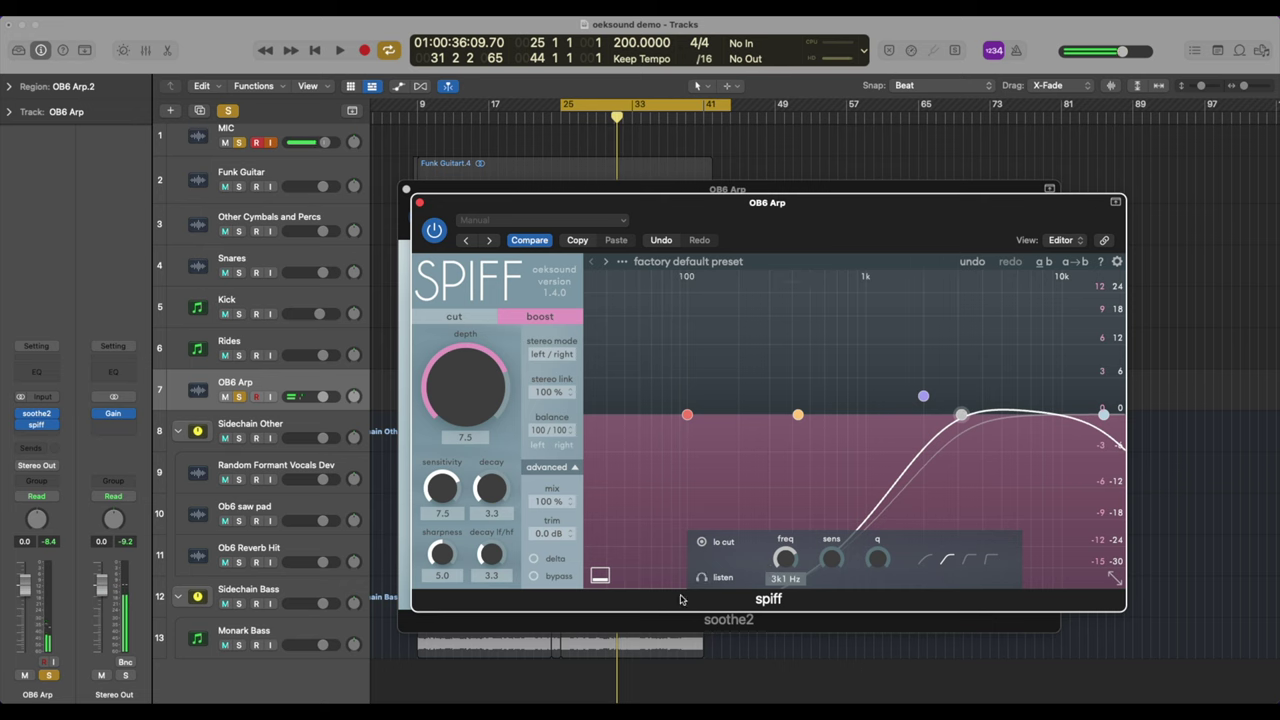
# - Move Spiff's hi cut to 20k Hz and boost band 3 at 5k7 Hz, 6.7 dB
pyautogui.press('space')
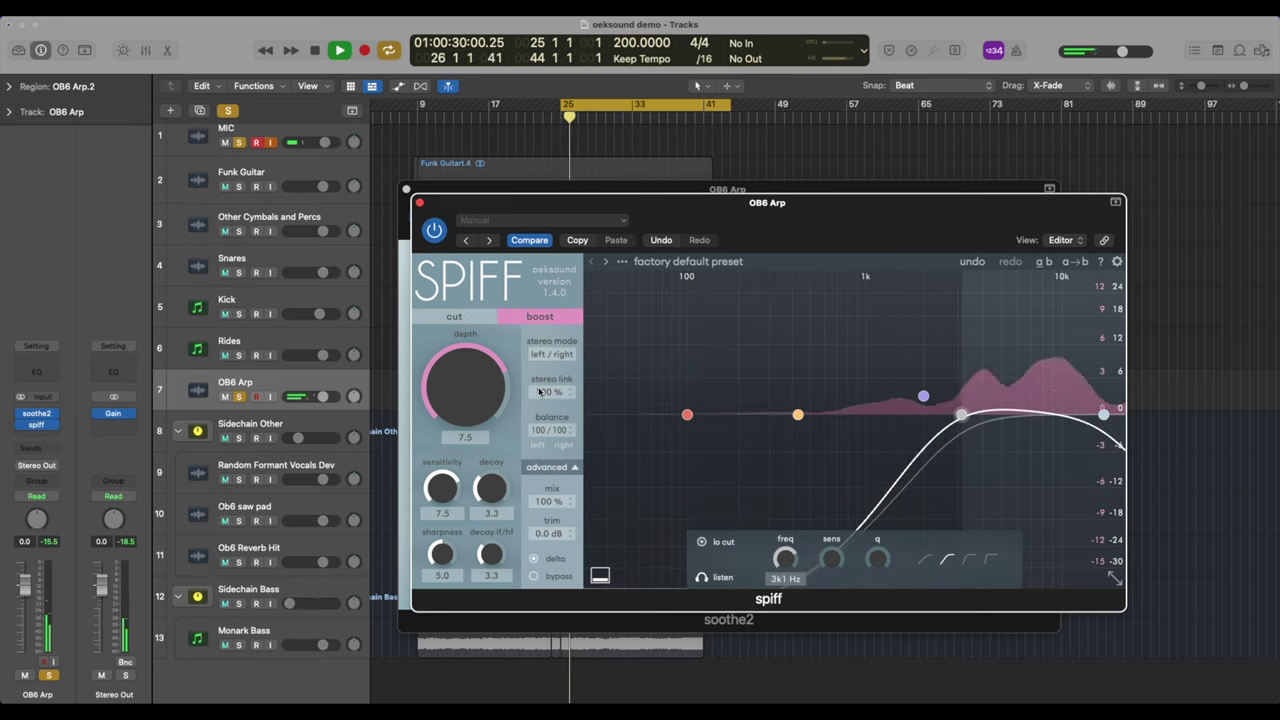
pyautogui.moveTo(478, 345); pyautogui.dragTo(478, 335)
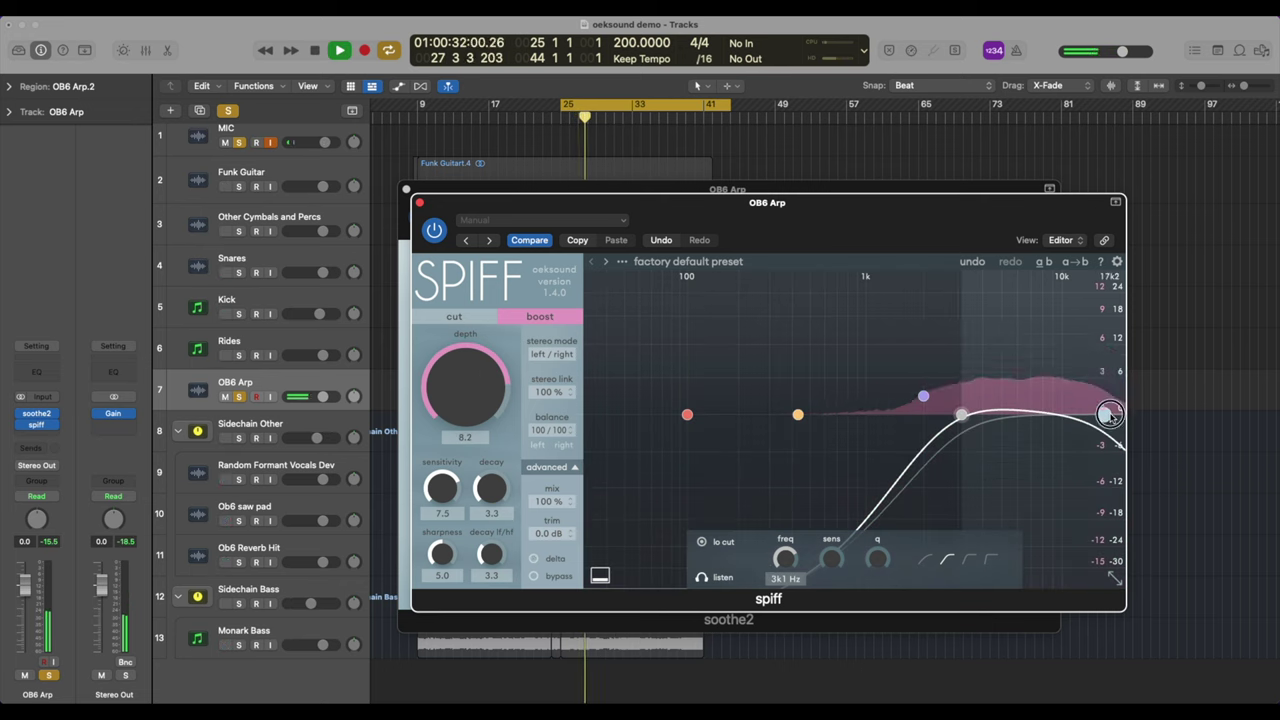
pyautogui.moveTo(1103, 414); pyautogui.dragTo(1120, 414)
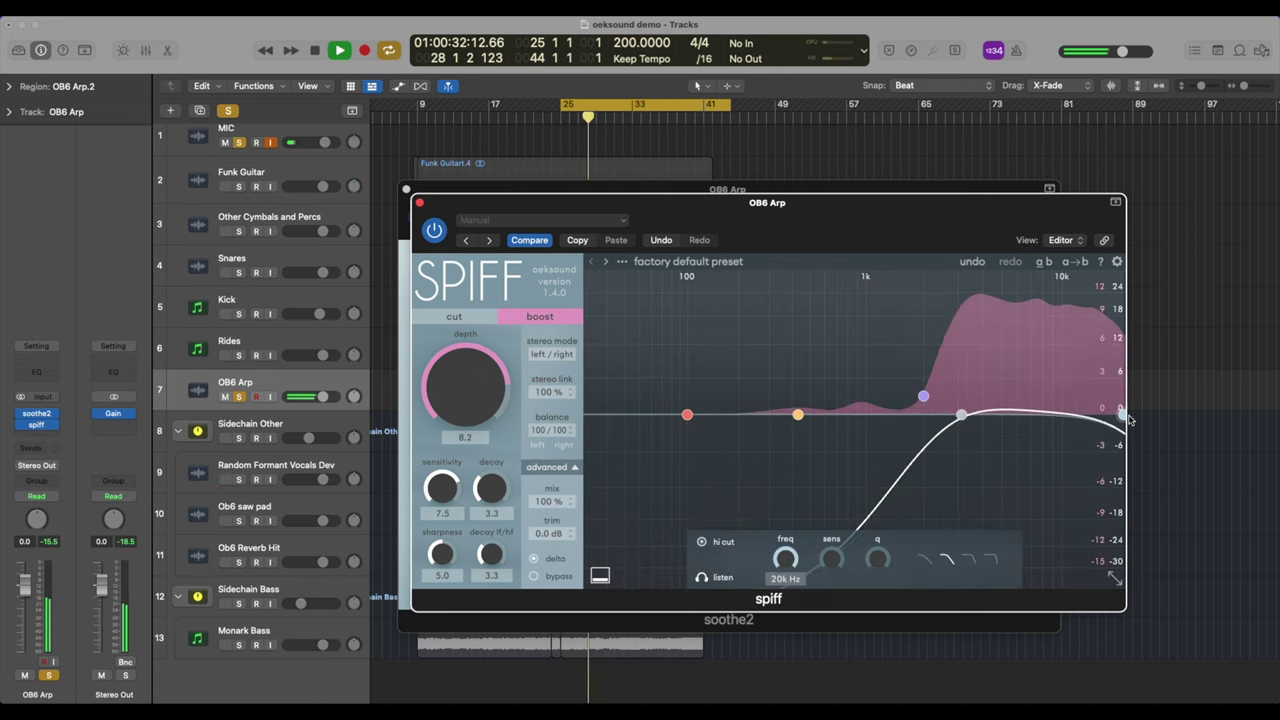
pyautogui.click(923, 397)
pyautogui.moveTo(928, 402); pyautogui.dragTo(1011, 373)
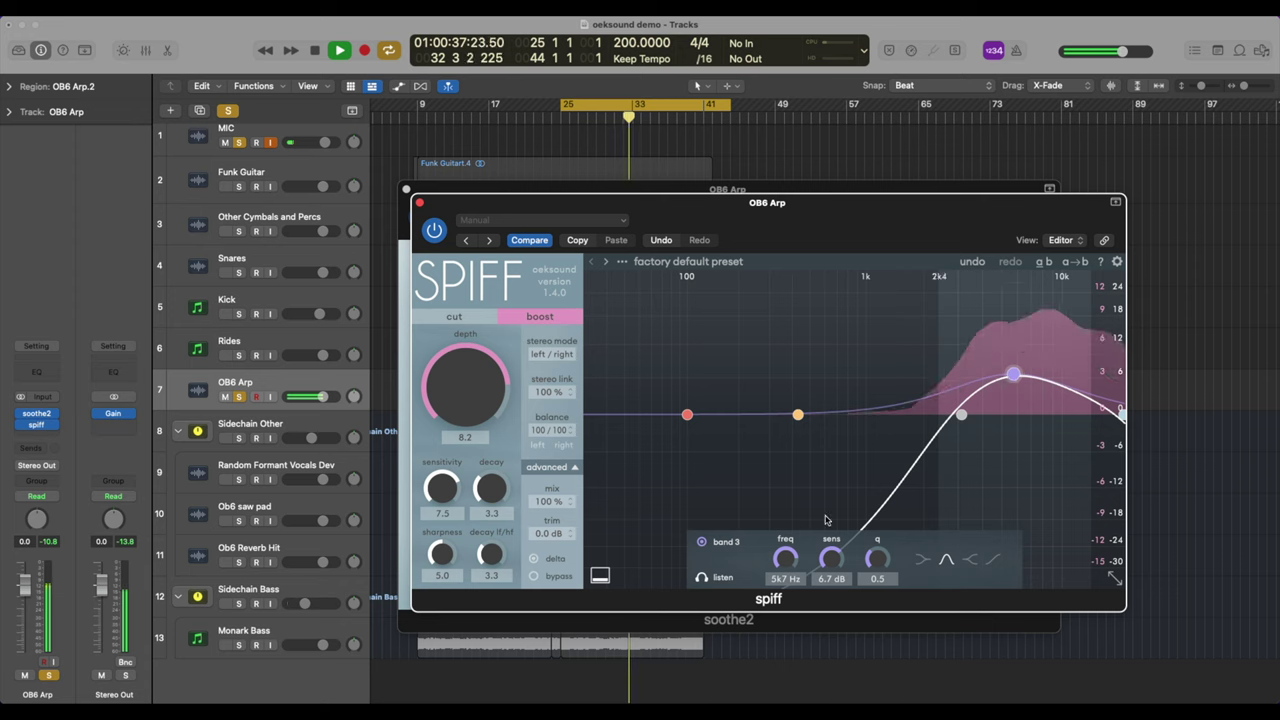
pyautogui.press('space')
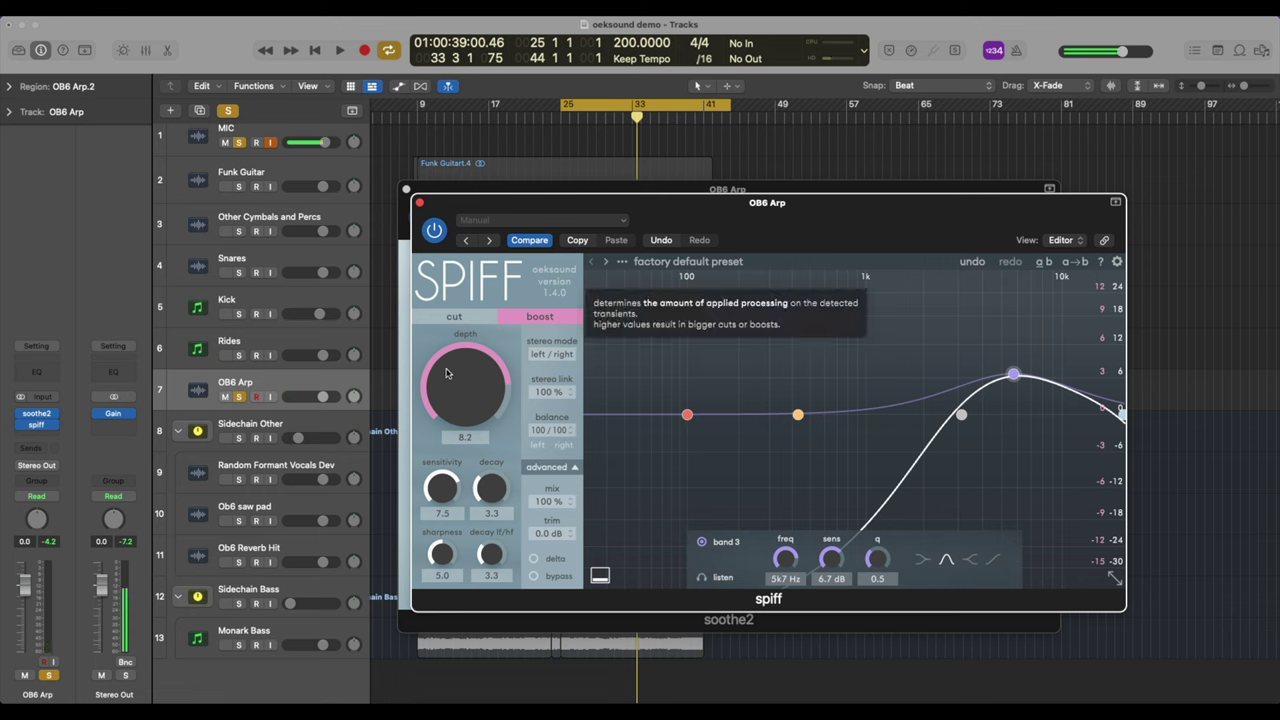
# - Lower Spiff's depth to 7.8 and close its window
pyautogui.press('space')
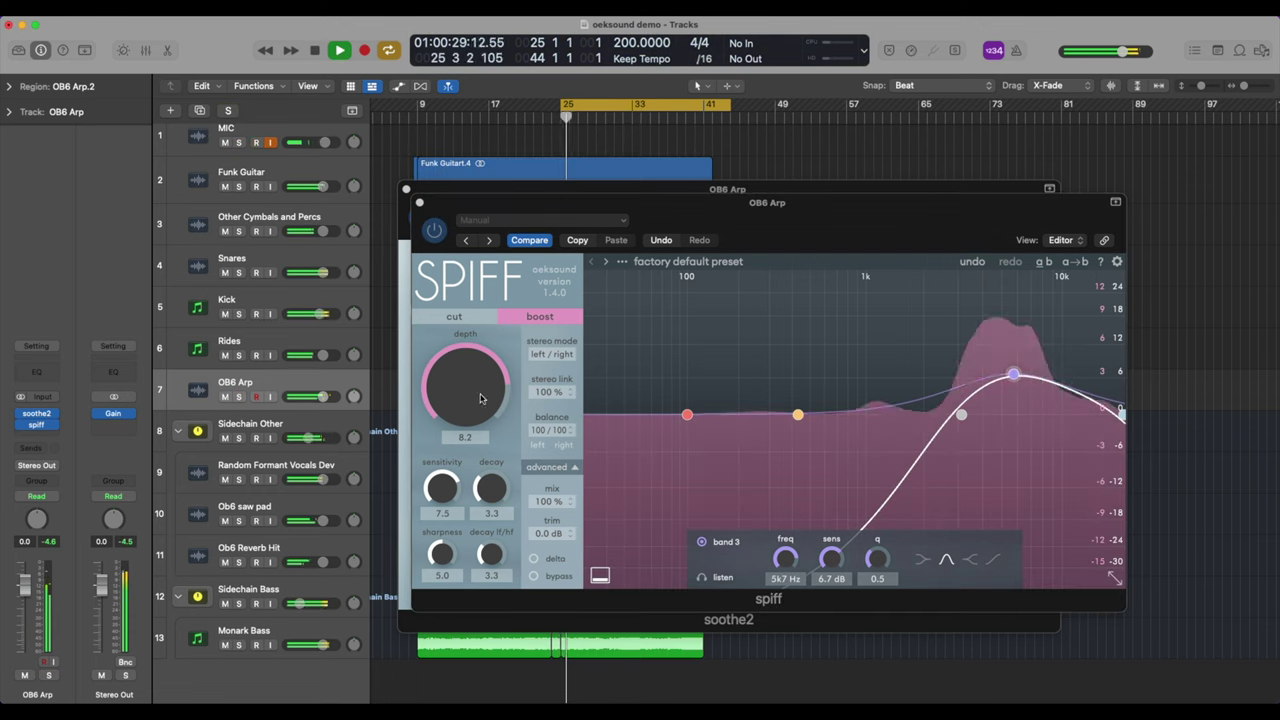
pyautogui.click(450, 372)
pyautogui.moveTo(450, 369); pyautogui.dragTo(450, 372)
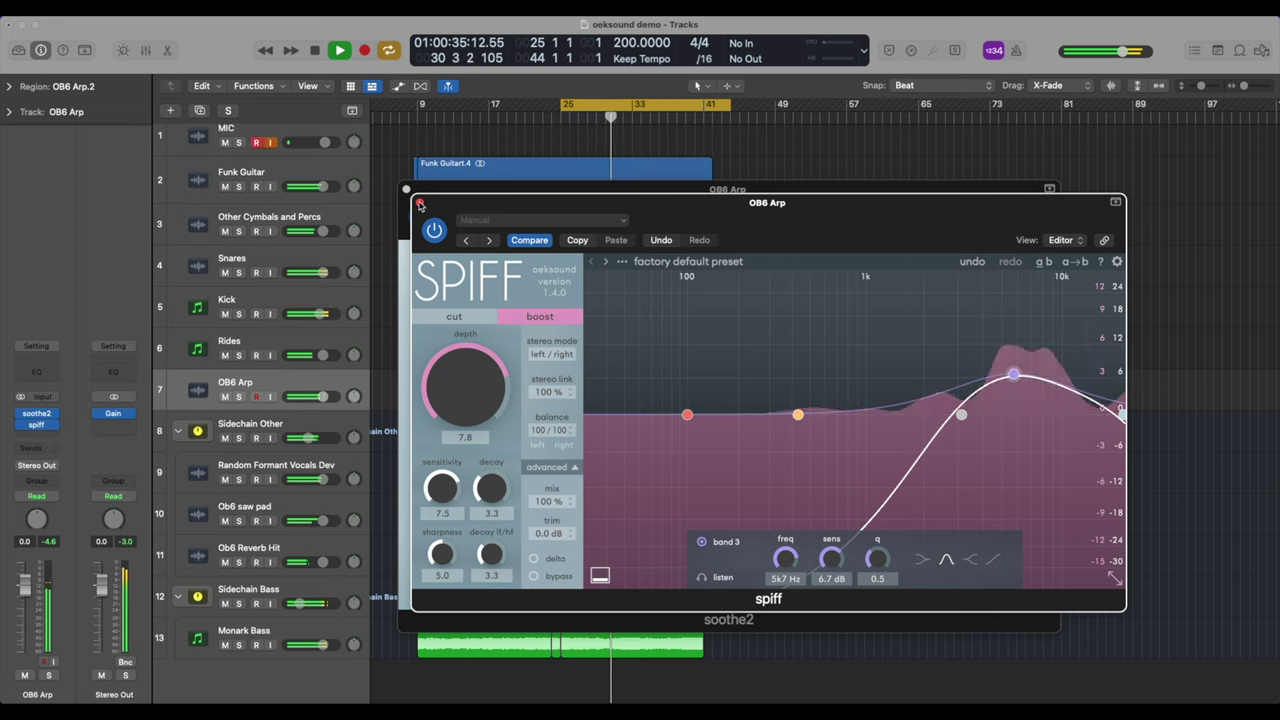
pyautogui.click(419, 204)
# - Close soothe2, audition the mix from bar 25, and select the Rides track with its four regions
pyautogui.click(420, 203)
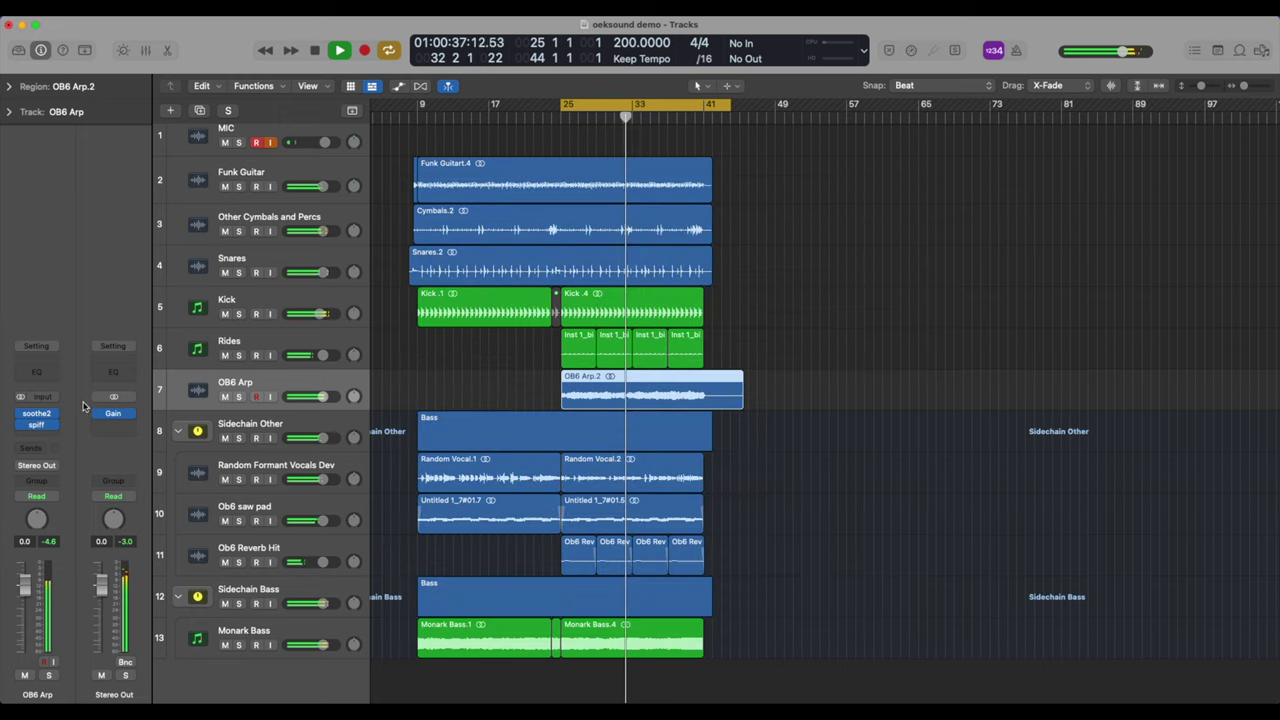
pyautogui.press('space')
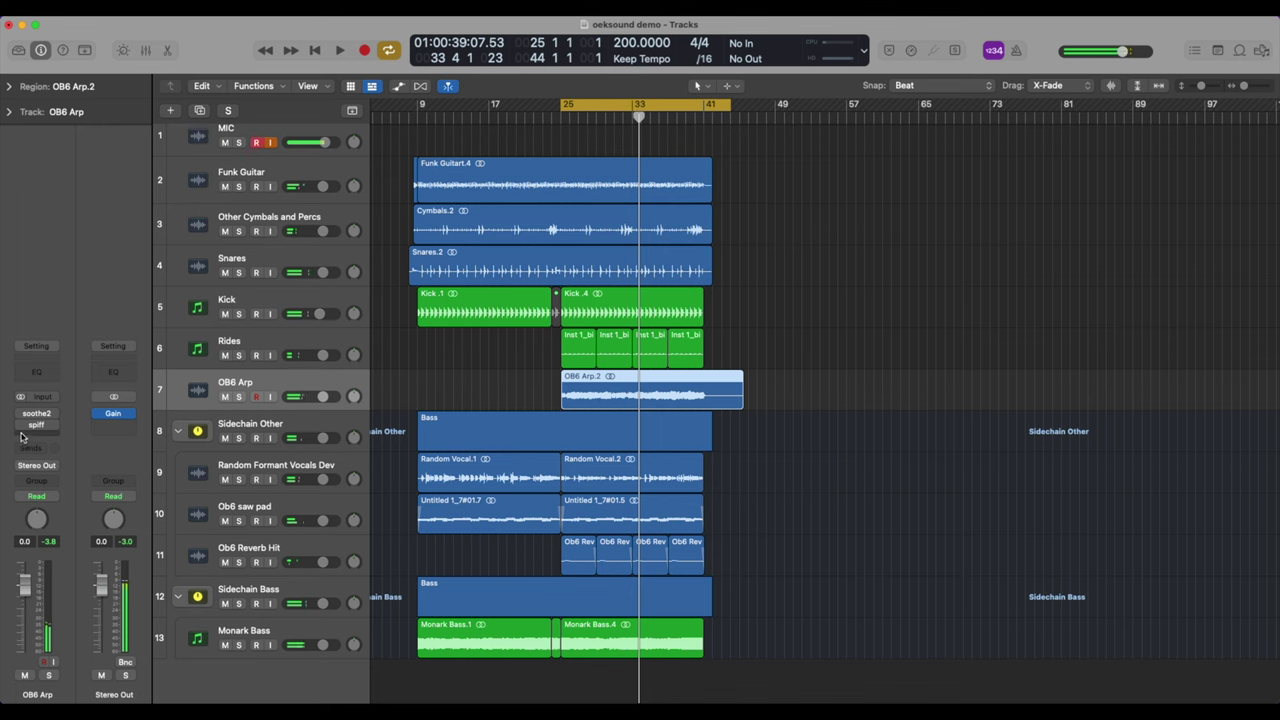
pyautogui.press('space')
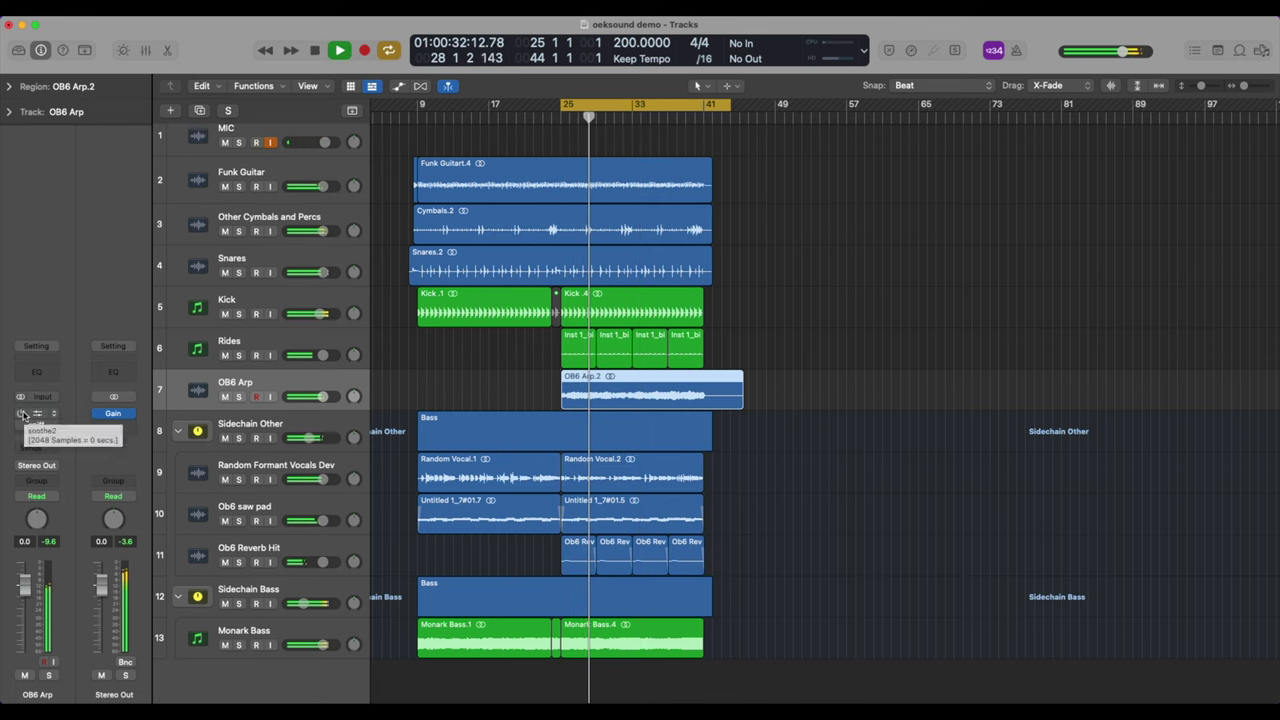
pyautogui.press('space')
pyautogui.press('space')
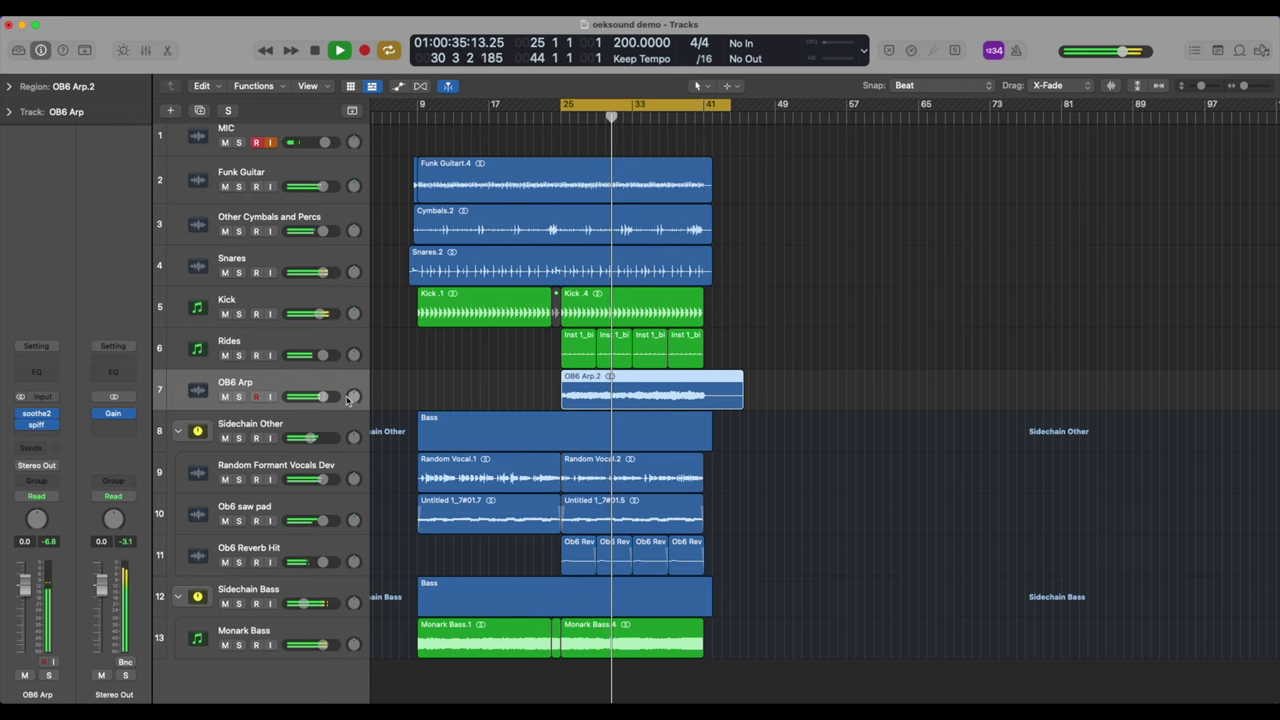
pyautogui.press('space')
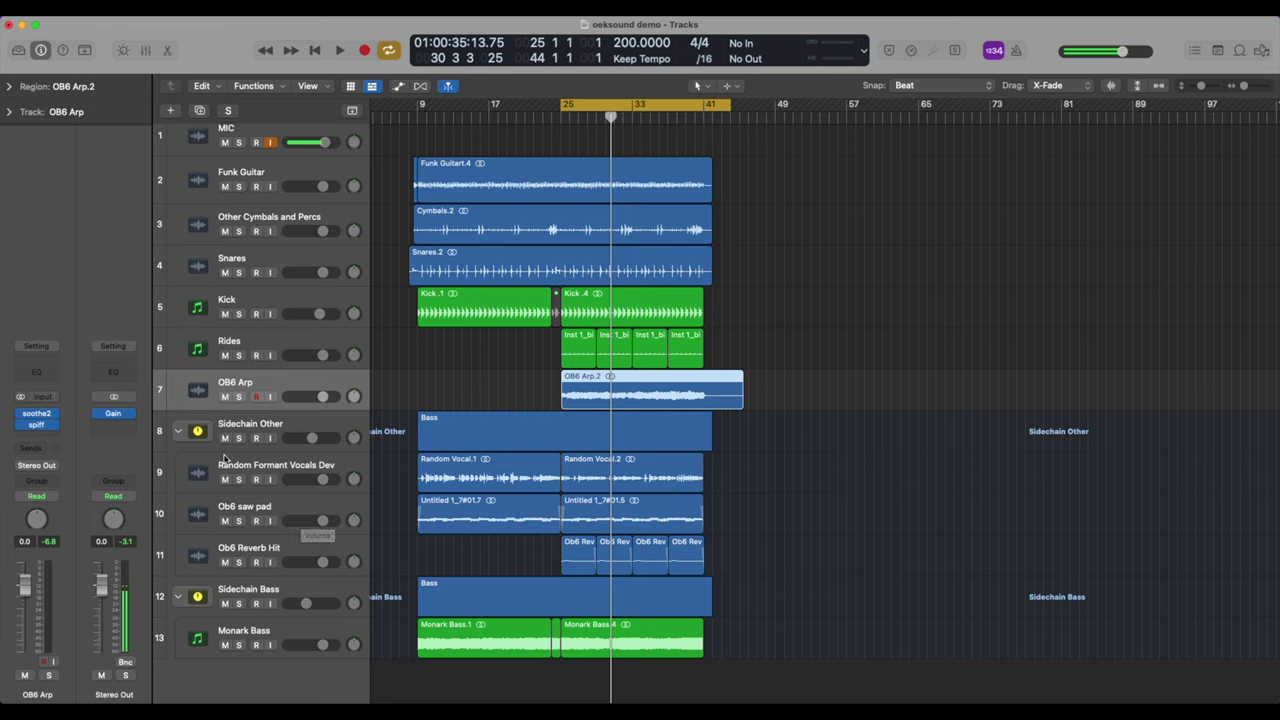
pyautogui.click(256, 356)
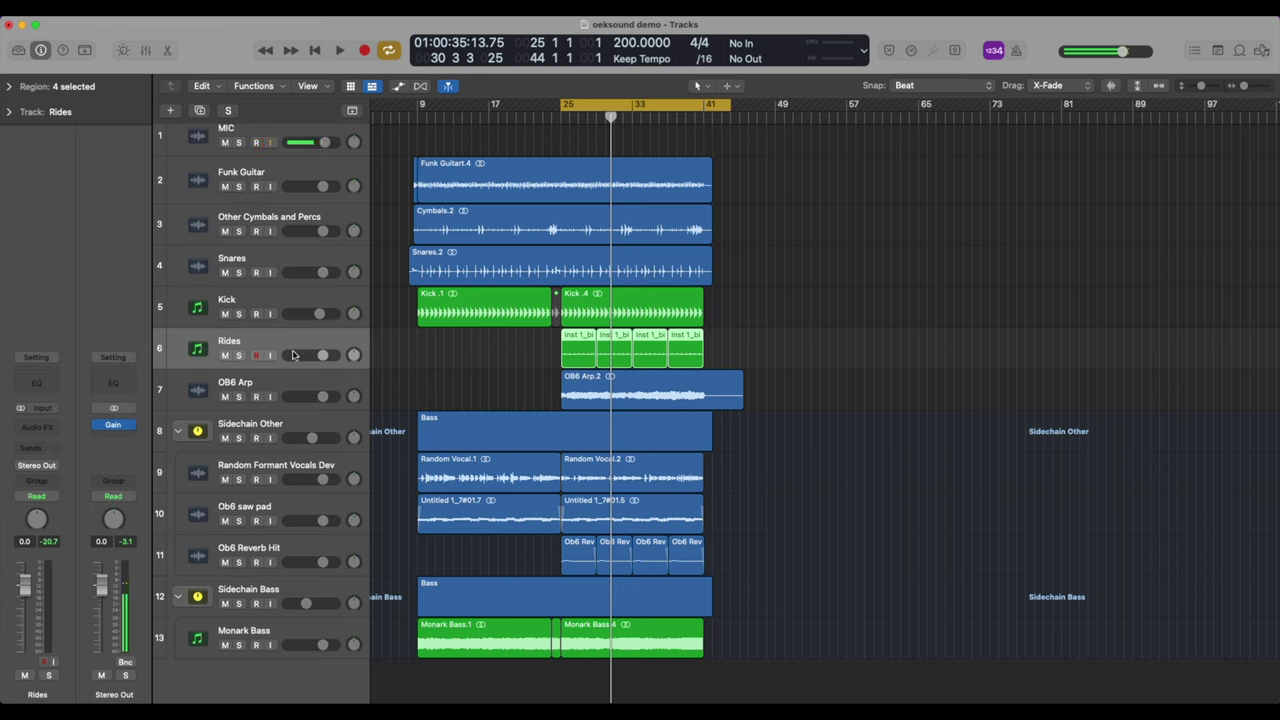
# - Insert soothe2 on the Rides track and raise its low cut to about 2.1 kHz
pyautogui.press('space')
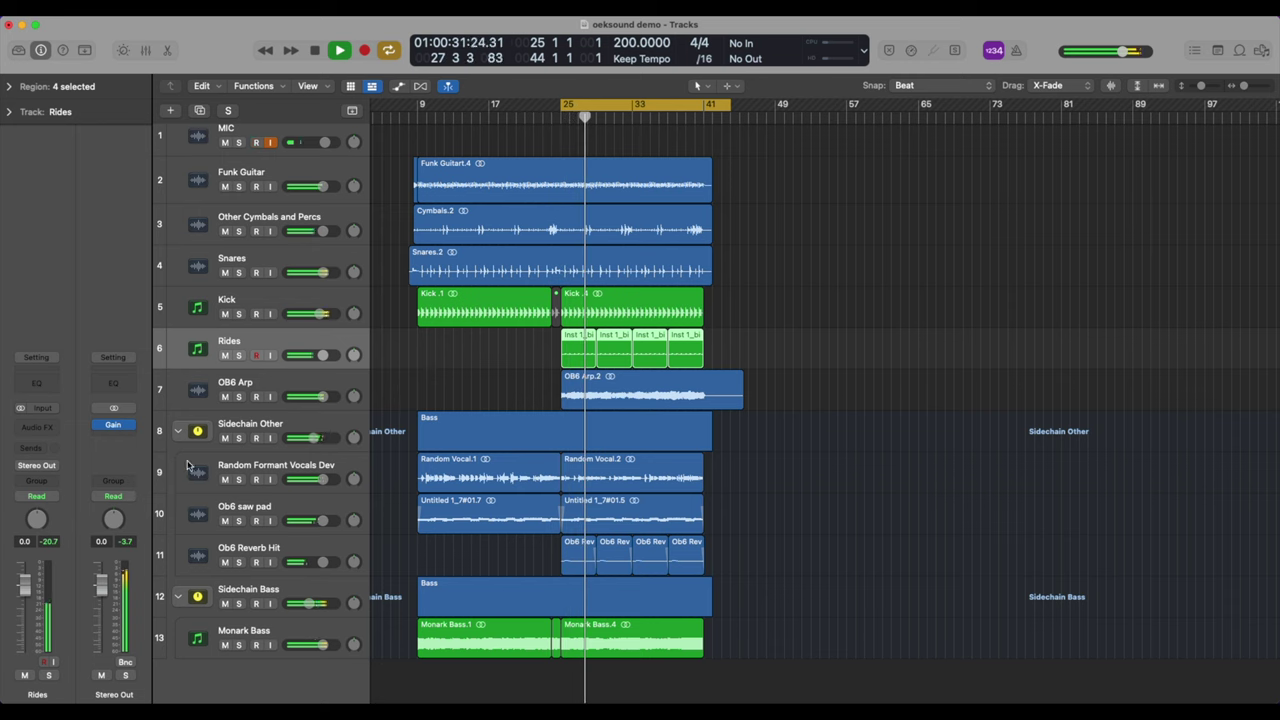
pyautogui.press('space')
pyautogui.click(34, 427)
pyautogui.moveTo(51, 474)
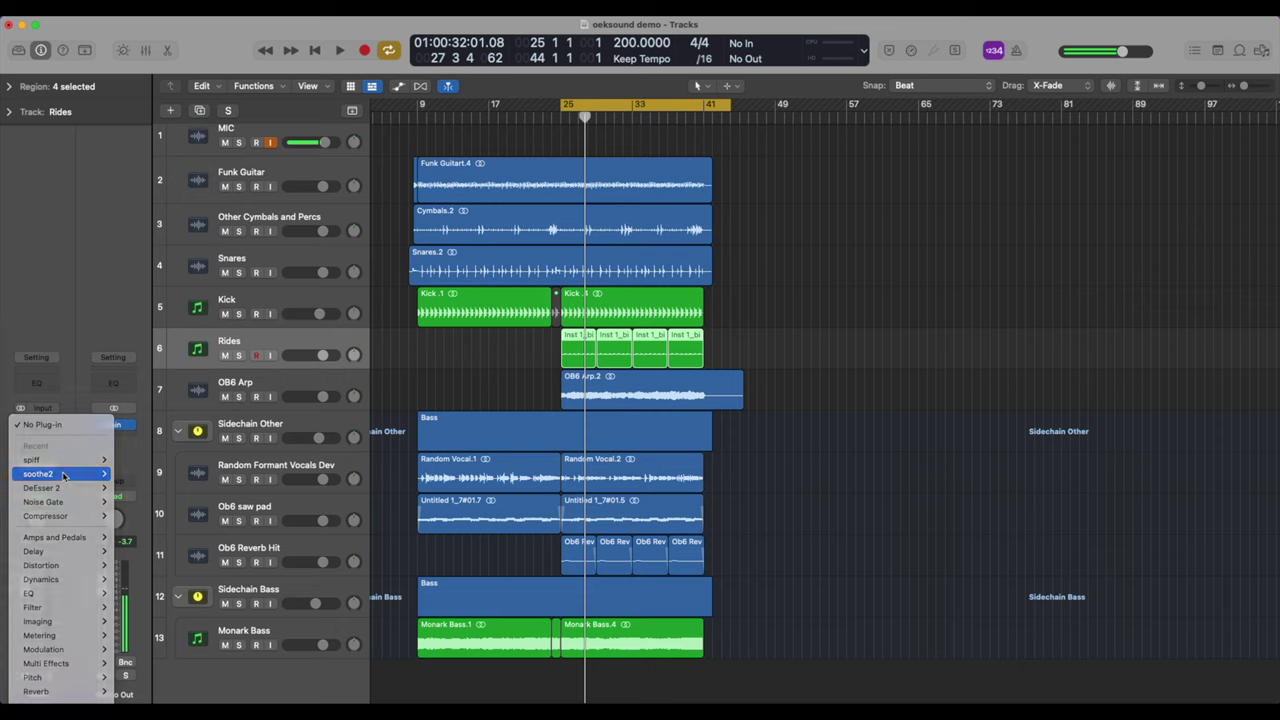
pyautogui.click(129, 474)
pyautogui.moveTo(707, 424); pyautogui.dragTo(806, 424)
pyautogui.moveTo(1033, 423); pyautogui.dragTo(1080, 427)
pyautogui.press('space')
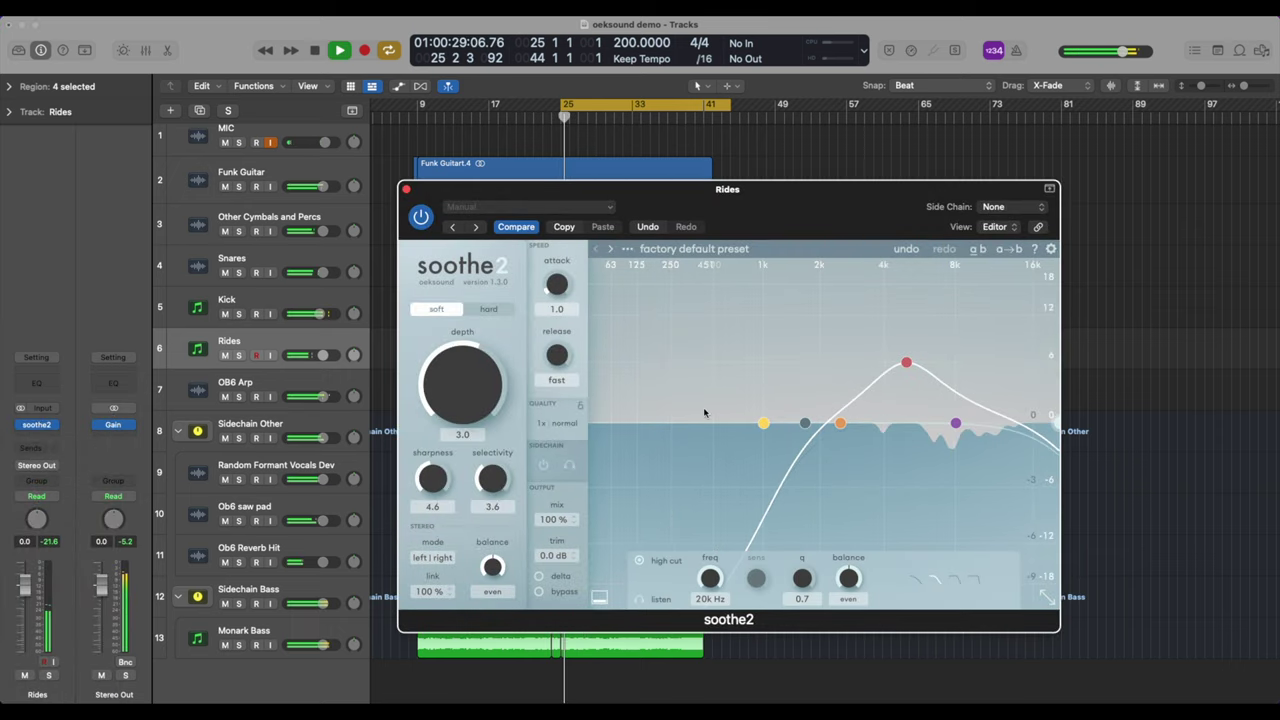
pyautogui.moveTo(805, 423); pyautogui.dragTo(824, 425)
# - Raise soothe2 depth to 5.9, A/B with bypass, move band 3 to 9 kHz, and close the window
pyautogui.moveTo(455, 365); pyautogui.dragTo(444, 394)
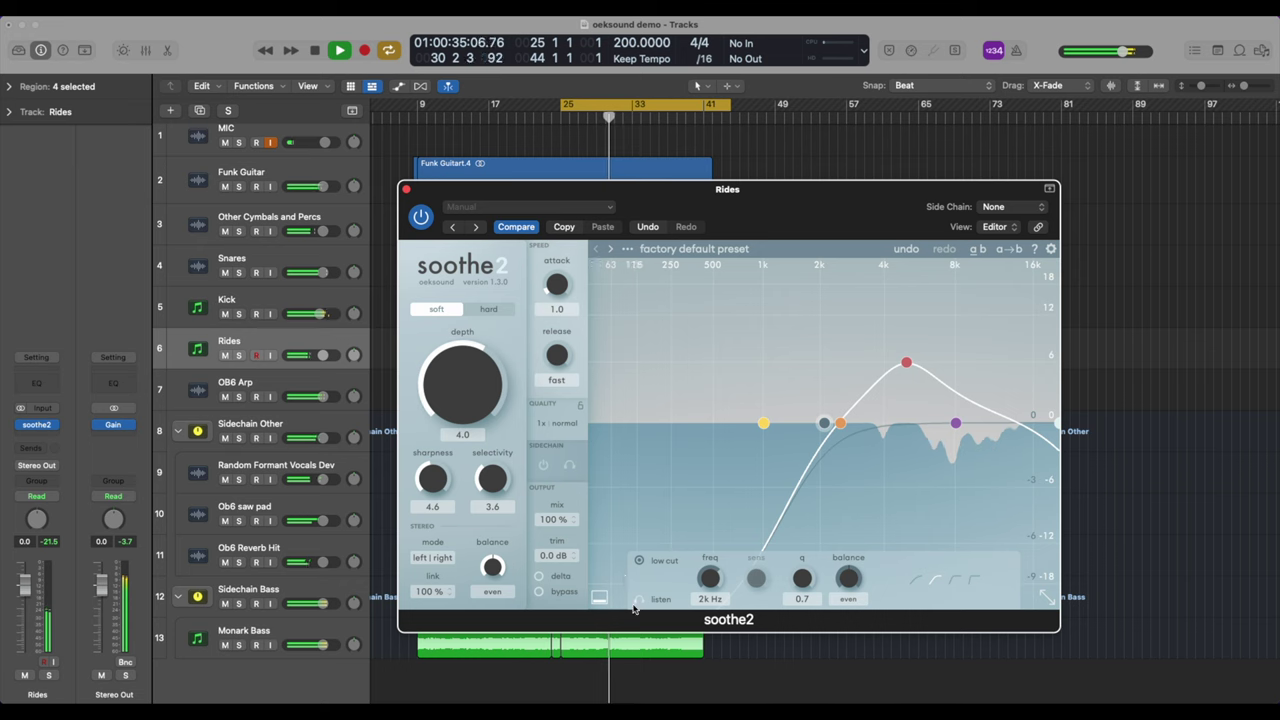
pyautogui.click(537, 591)
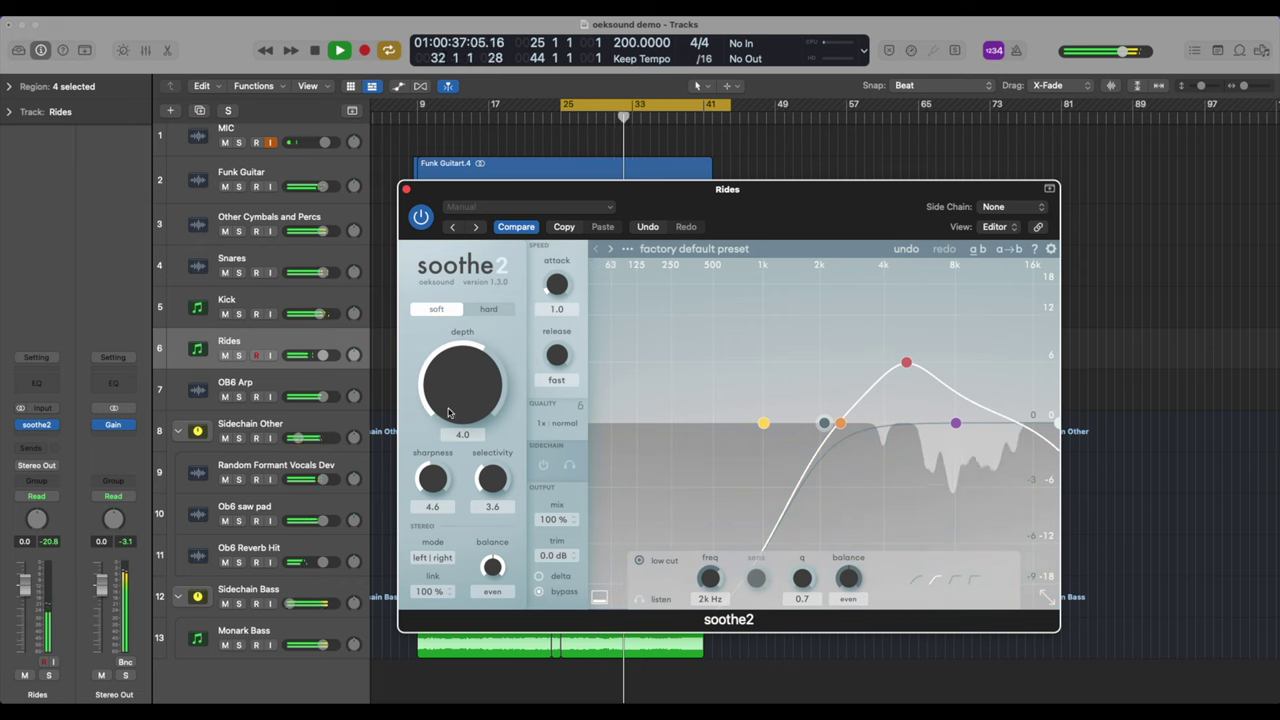
pyautogui.click(537, 591)
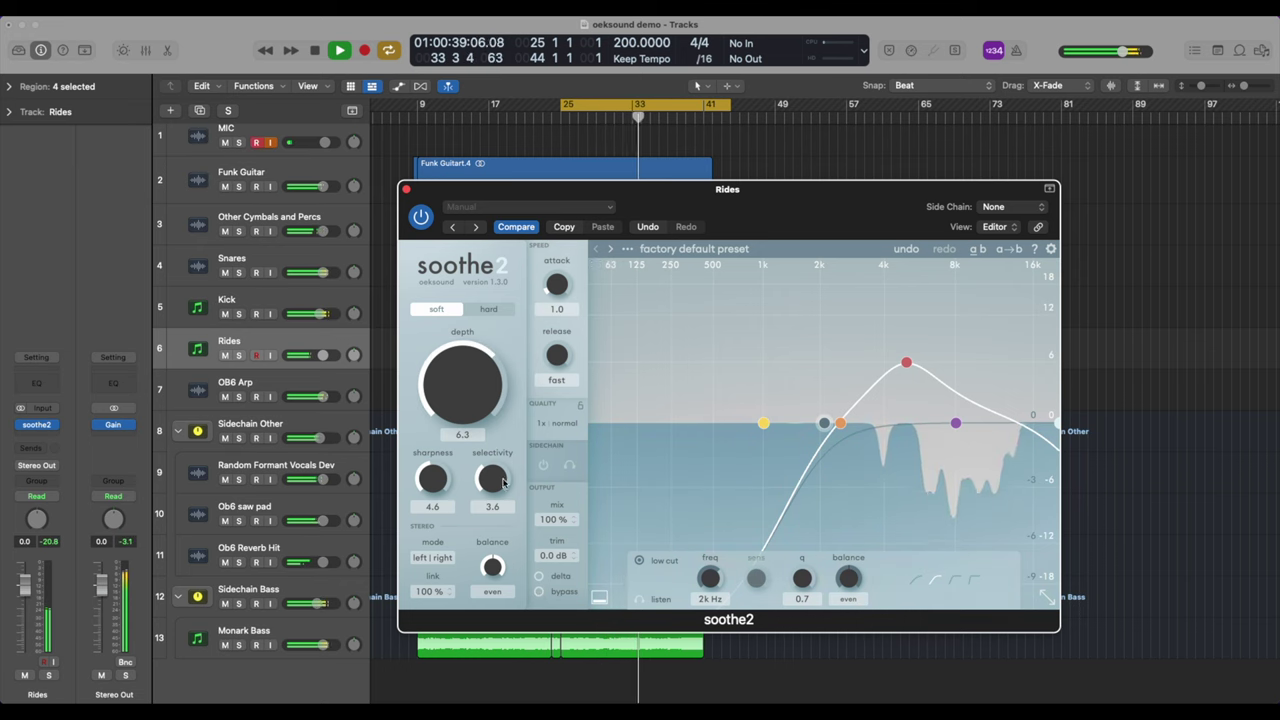
pyautogui.moveTo(906, 362); pyautogui.dragTo(969, 371)
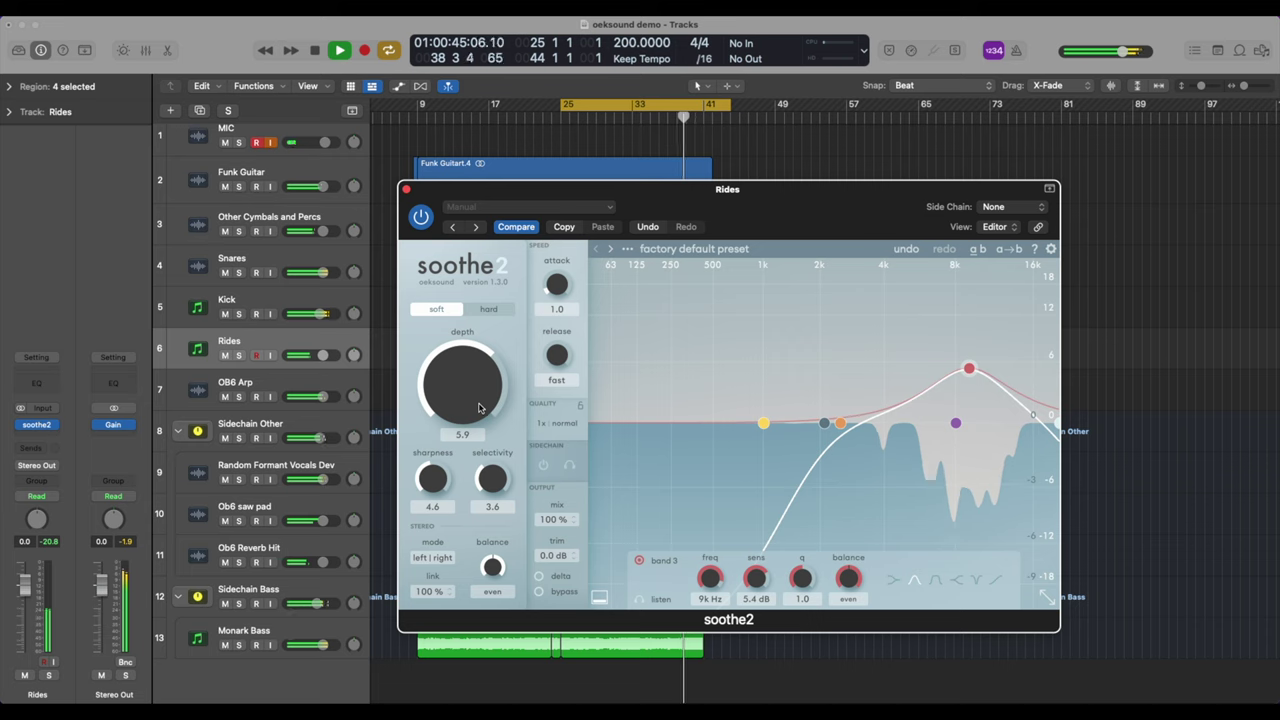
pyautogui.press('space')
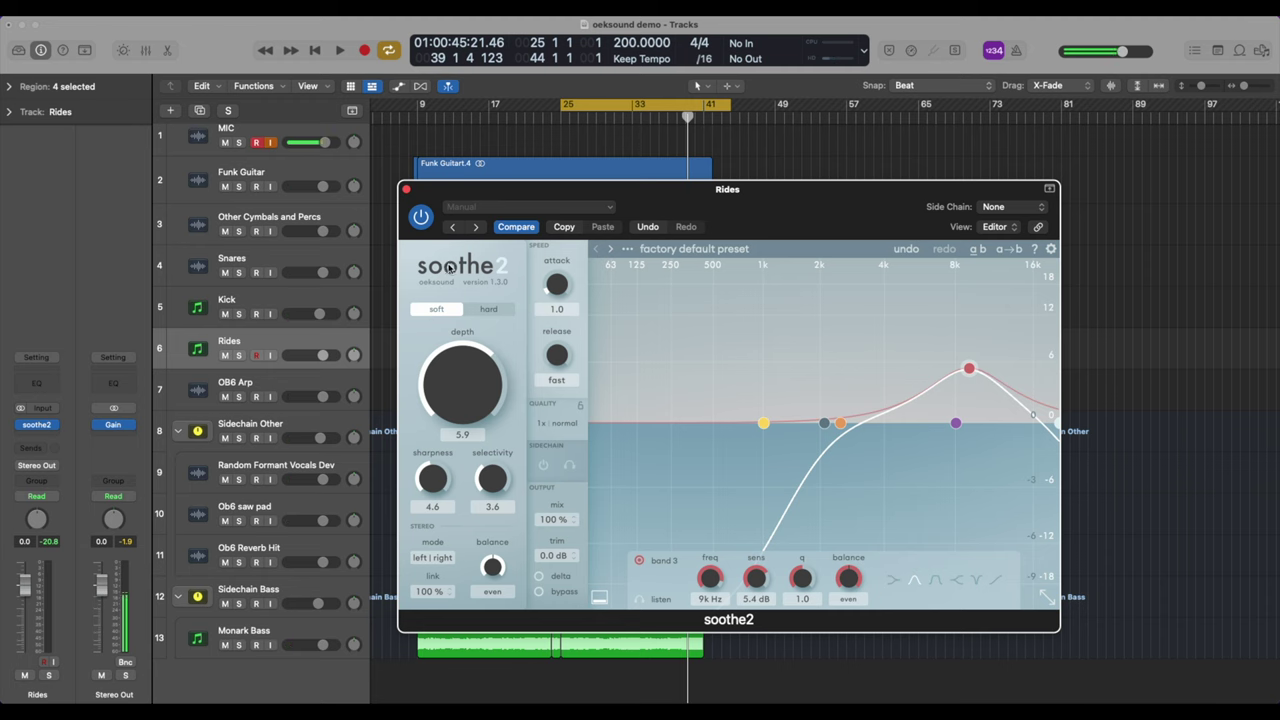
pyautogui.click(261, 485)
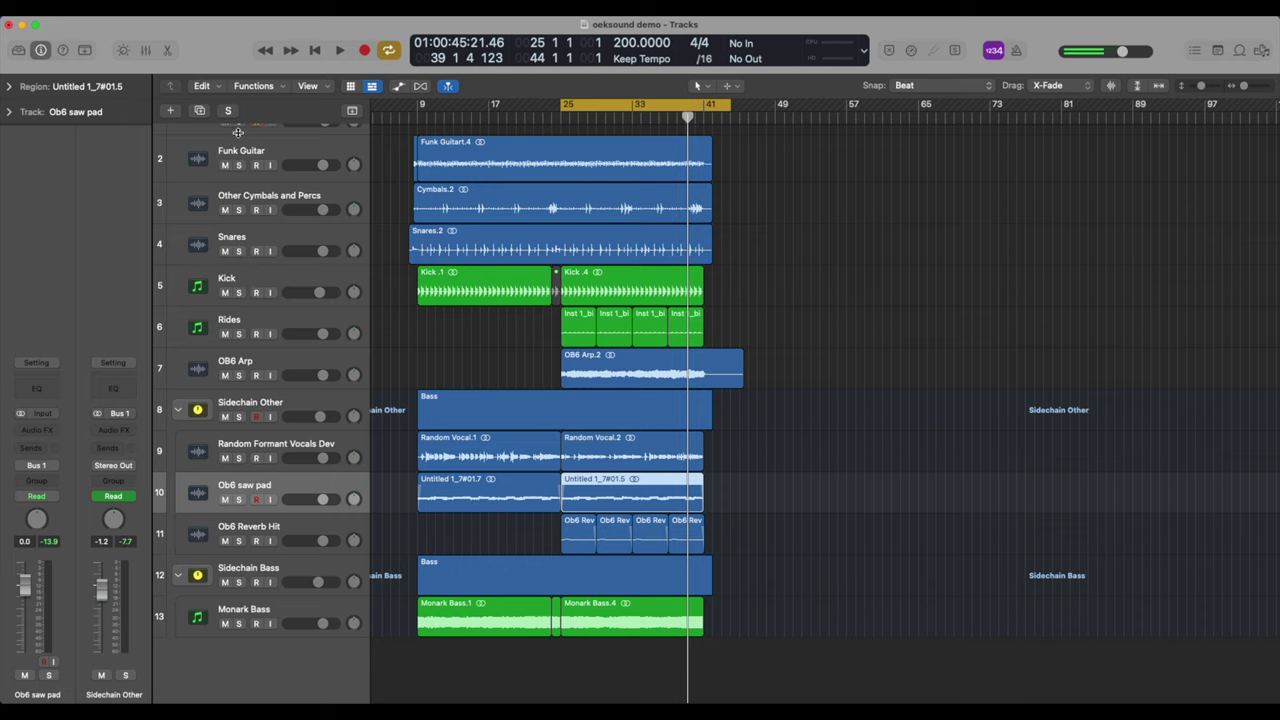
# - Solo Ob6 saw pad, insert soothe2, and rough in the cuts, depth and band 3 near 1.5 kHz
pyautogui.press('s')
pyautogui.press('space')
pyautogui.click(37, 430)
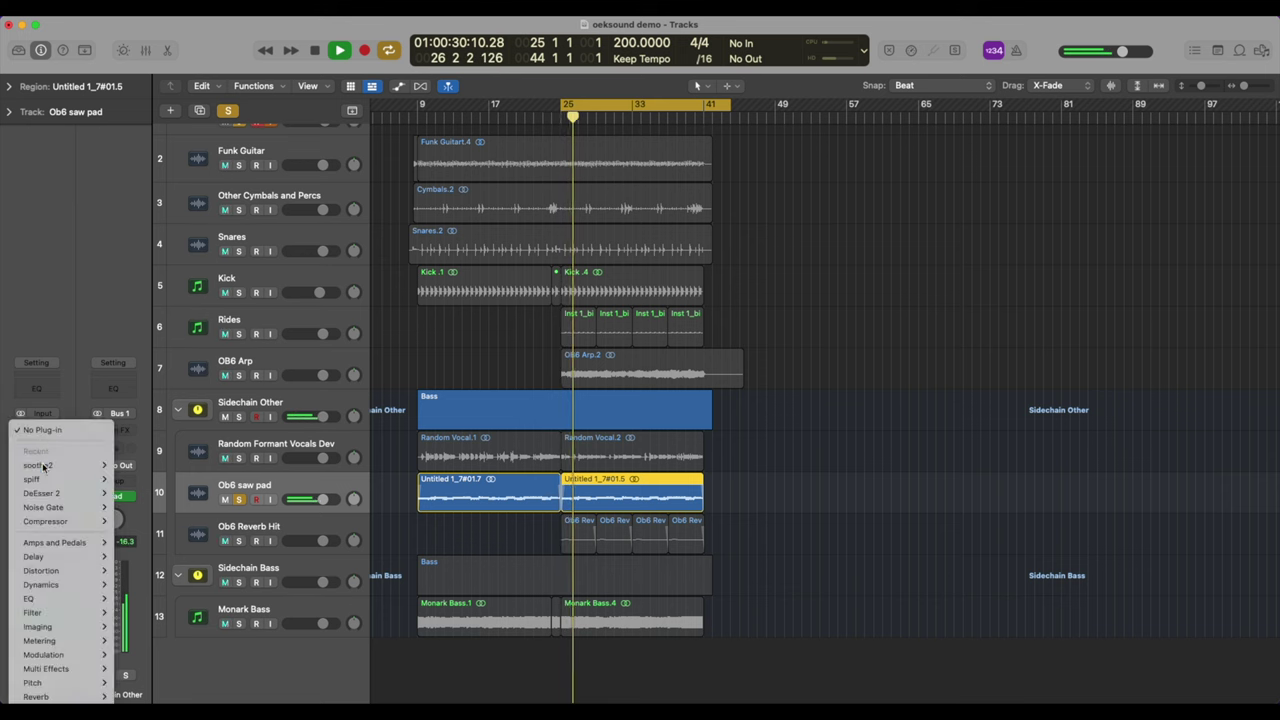
pyautogui.click(38, 465)
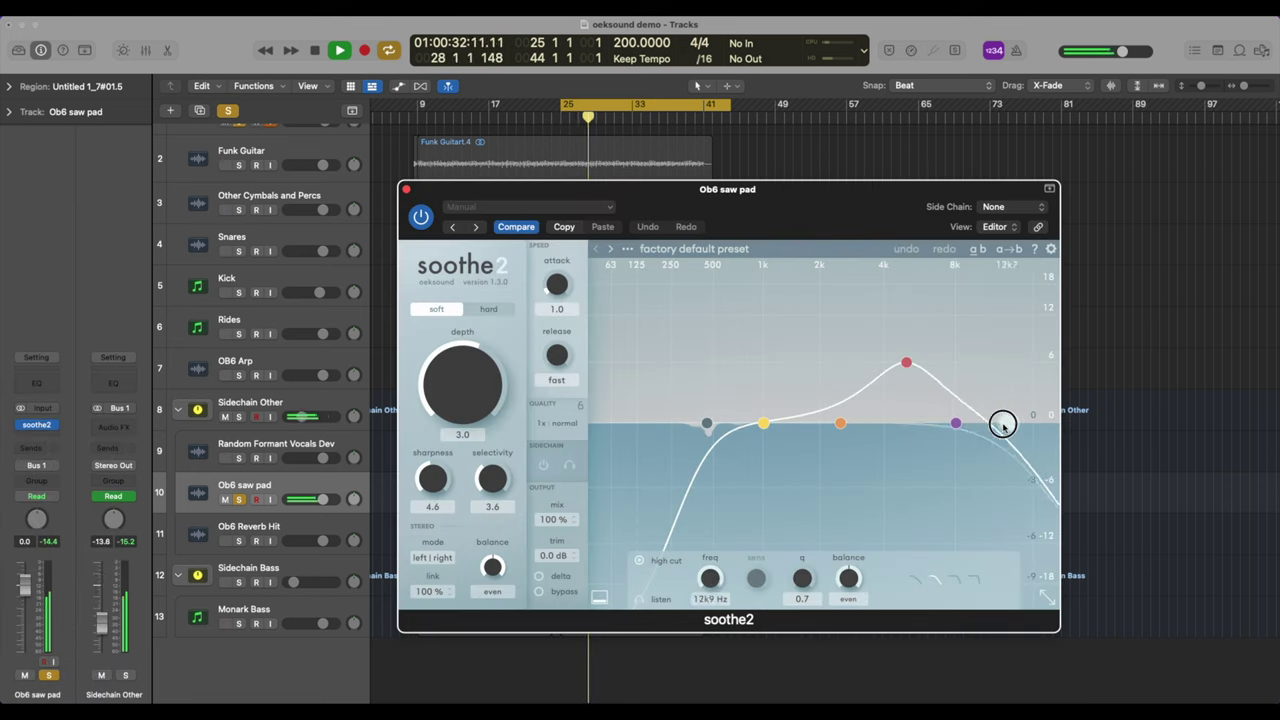
pyautogui.moveTo(1003, 424); pyautogui.dragTo(975, 422)
pyautogui.moveTo(707, 423); pyautogui.dragTo(643, 423)
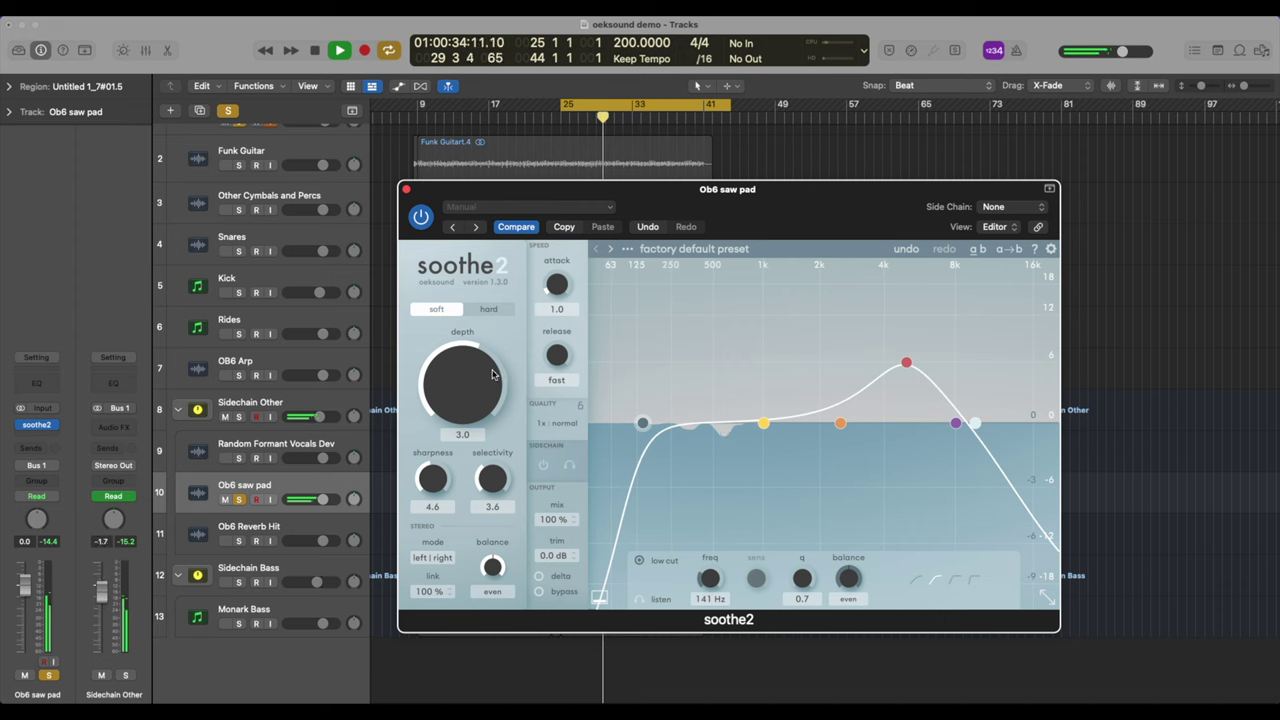
pyautogui.moveTo(492, 374); pyautogui.dragTo(492, 330)
pyautogui.moveTo(906, 362); pyautogui.dragTo(797, 310)
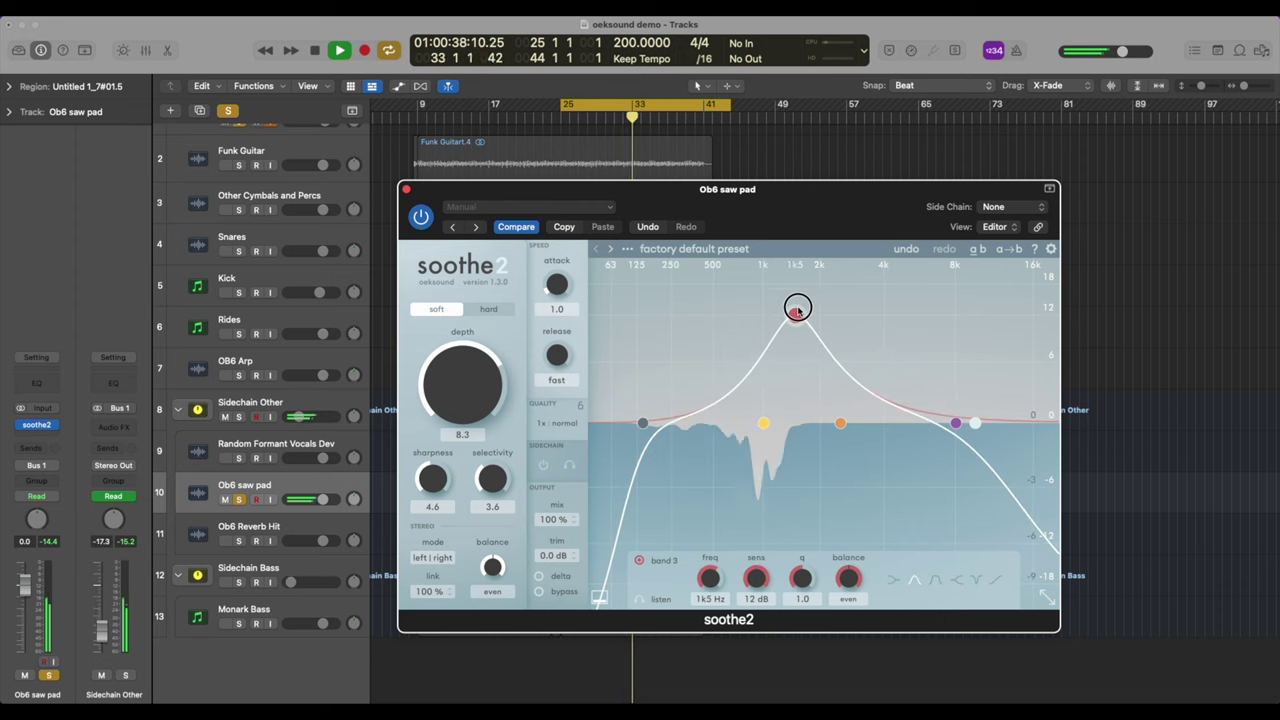
pyautogui.moveTo(643, 423); pyautogui.dragTo(697, 422)
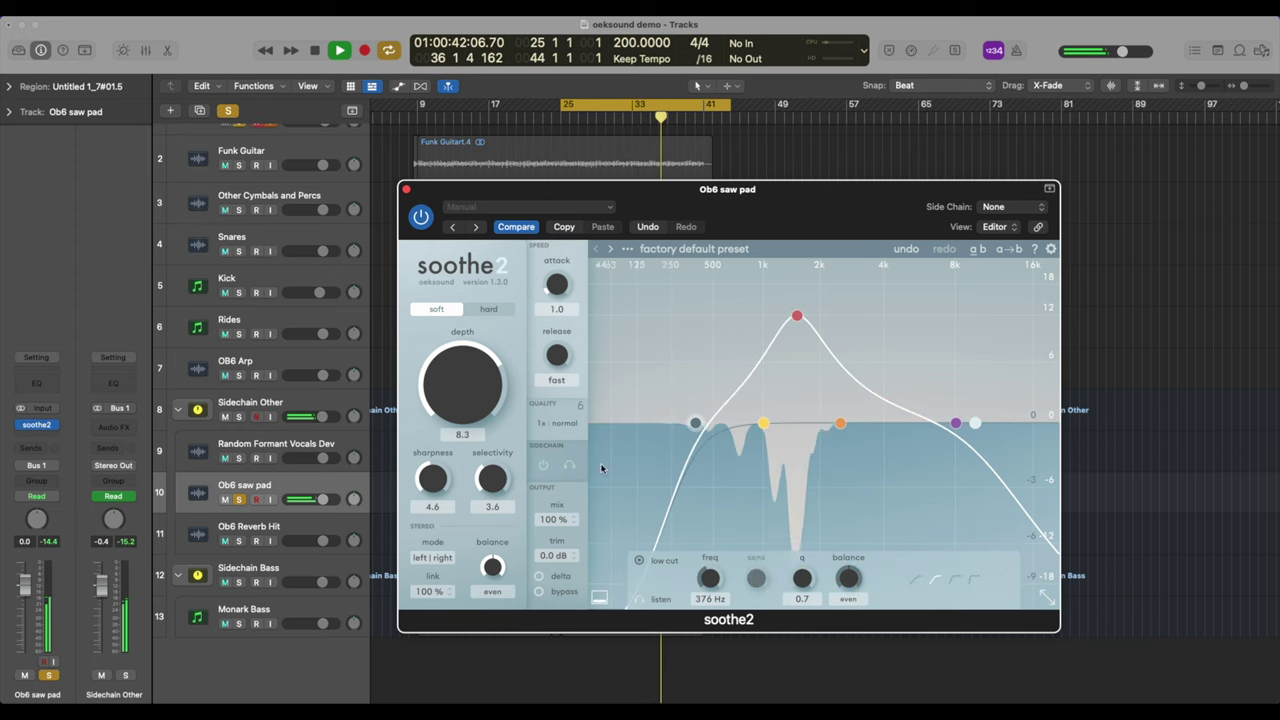
# - Refine to a 6.3 kHz high cut, about 301 Hz low cut, and depth 13.2, then unsolo the pad
pyautogui.press('space')
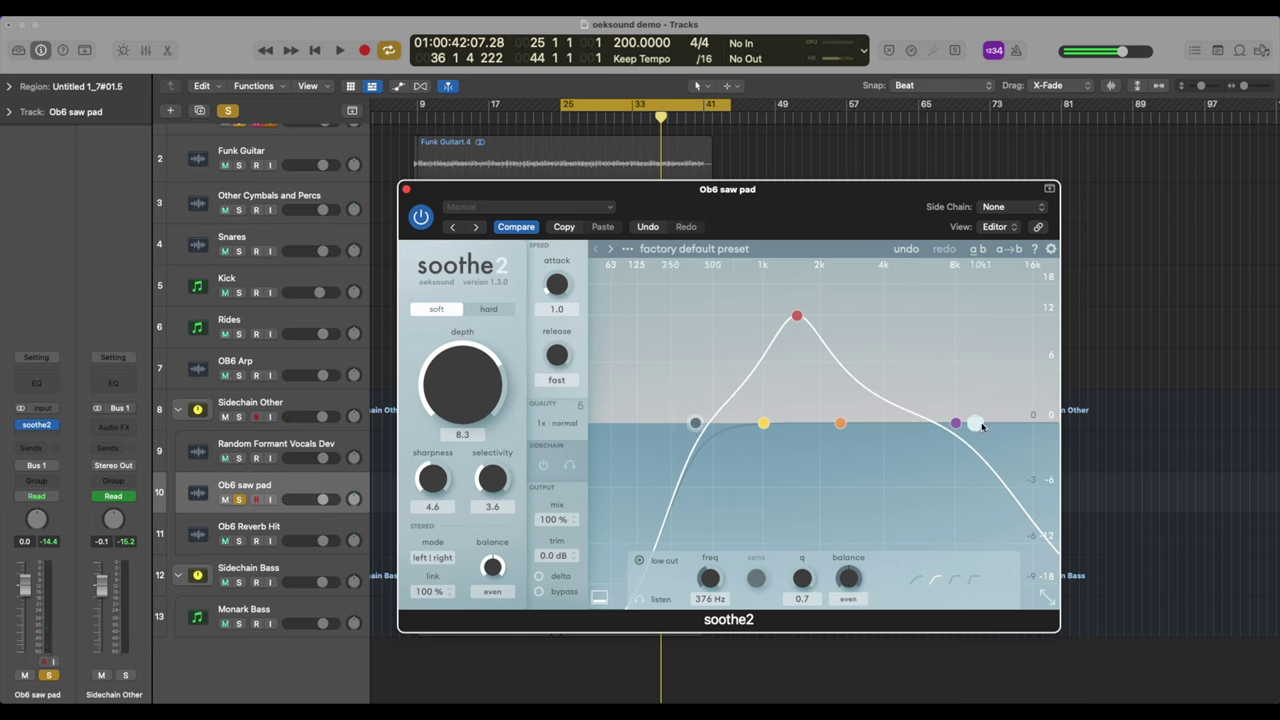
pyautogui.moveTo(982, 424); pyautogui.dragTo(928, 423)
pyautogui.moveTo(695, 423); pyautogui.dragTo(680, 422)
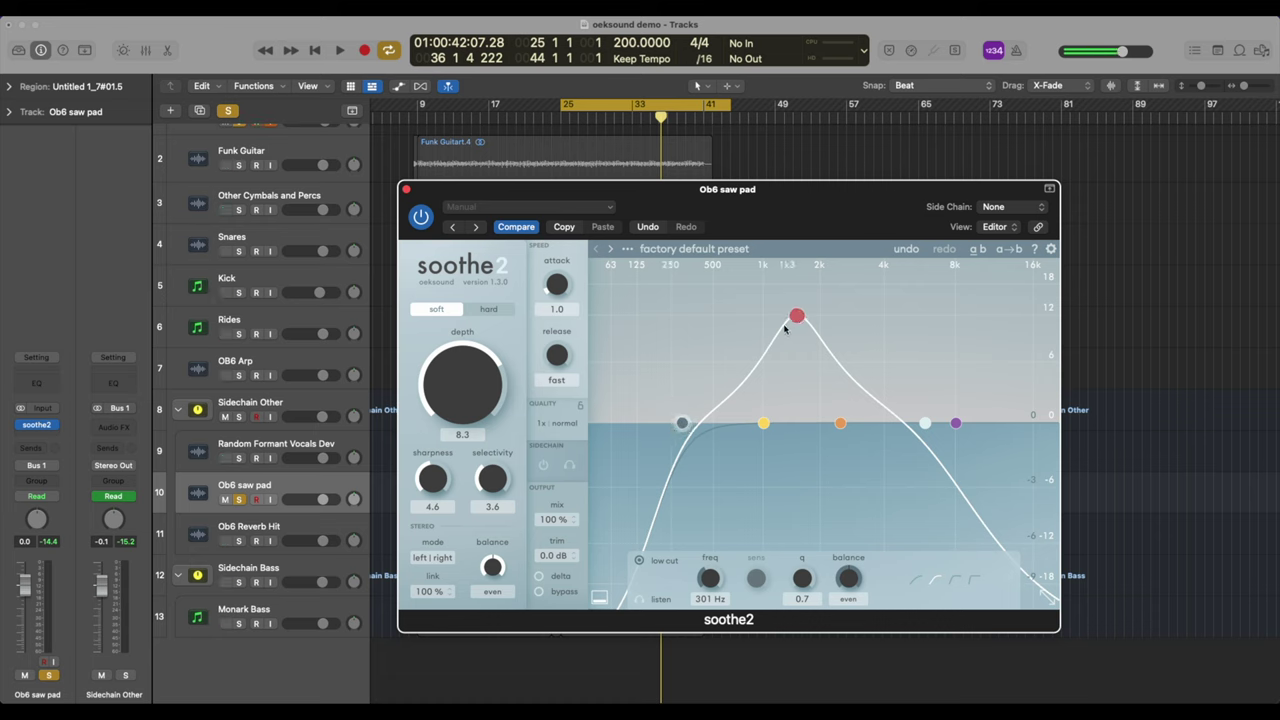
pyautogui.press('space')
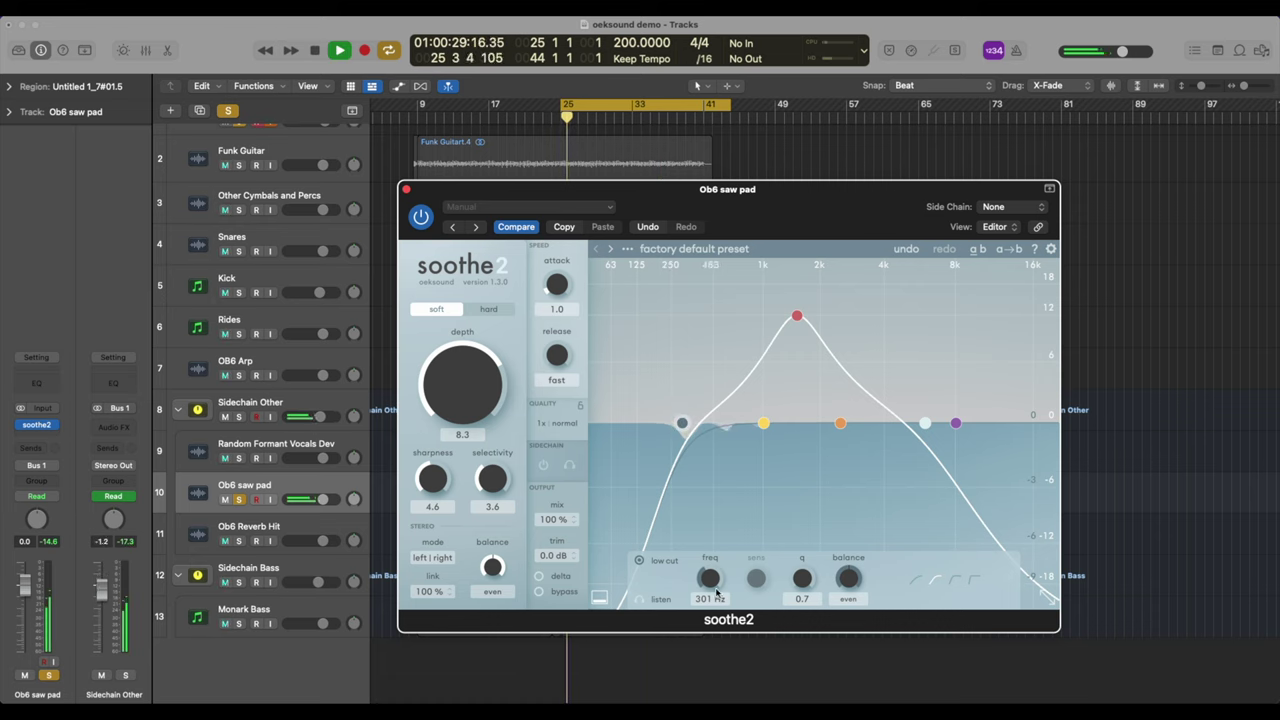
pyautogui.click(641, 600)
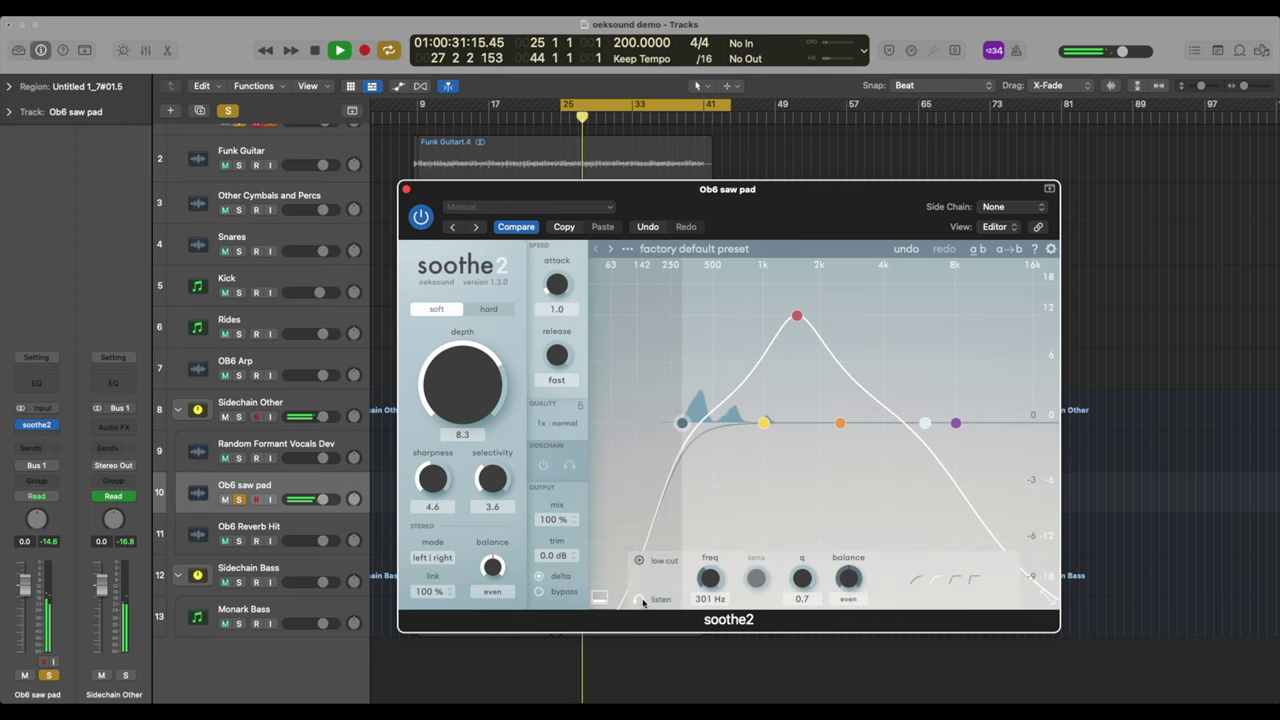
pyautogui.click(643, 601)
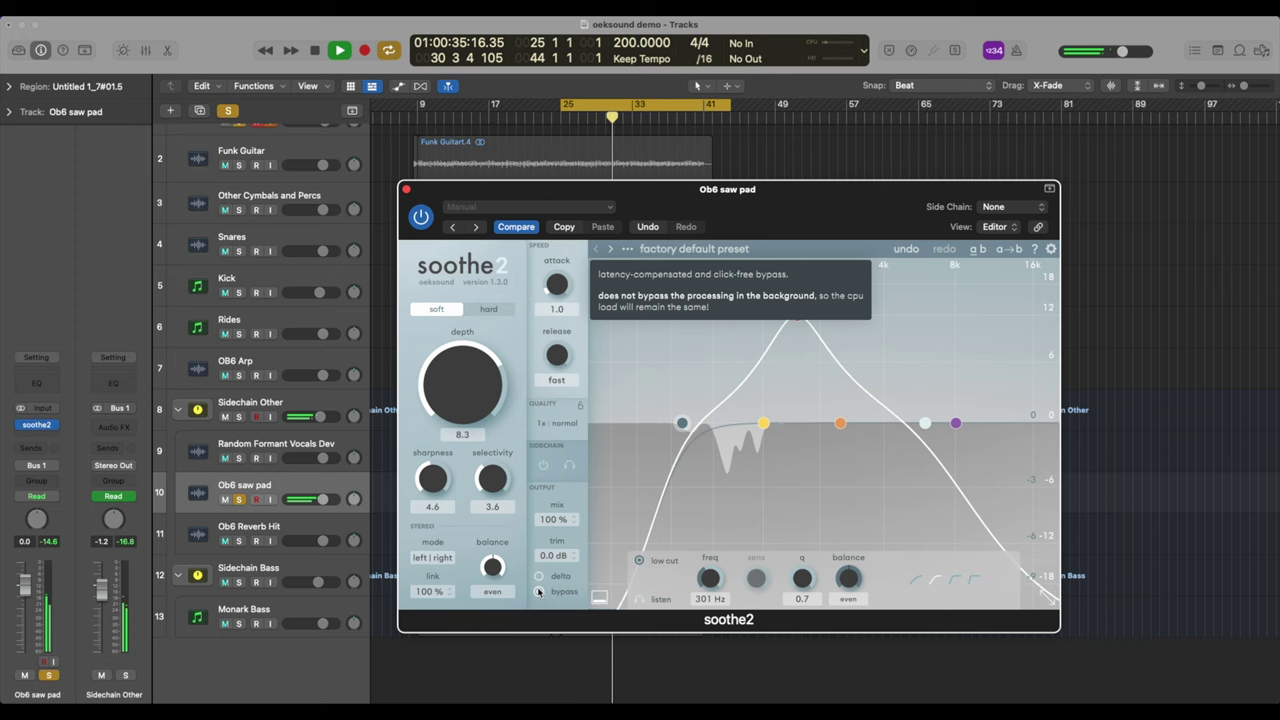
pyautogui.moveTo(486, 386); pyautogui.dragTo(499, 368)
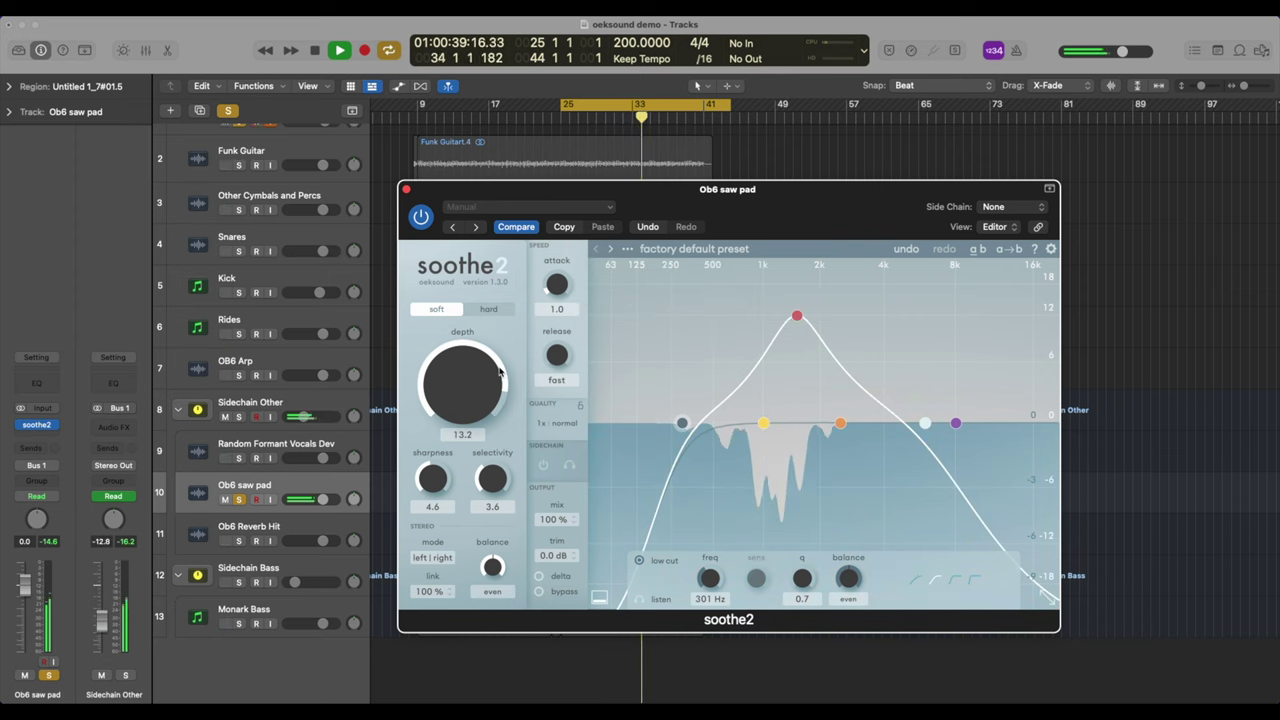
pyautogui.click(540, 592)
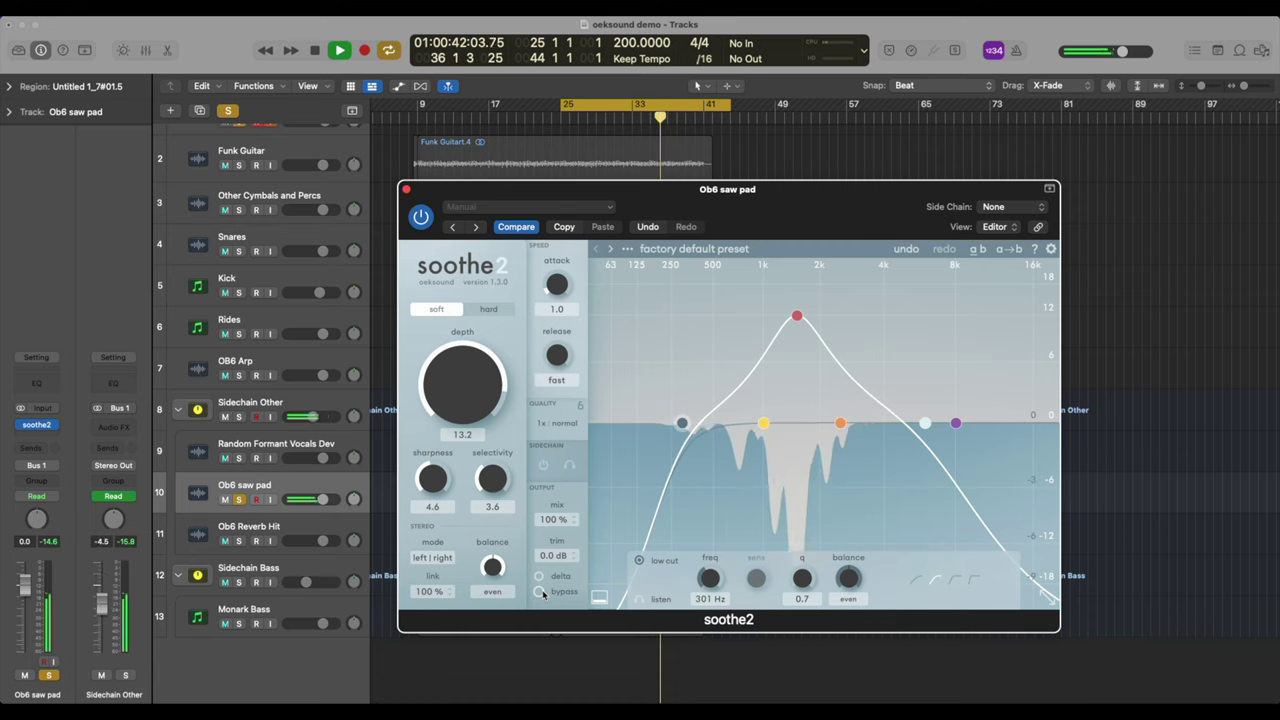
pyautogui.click(240, 499)
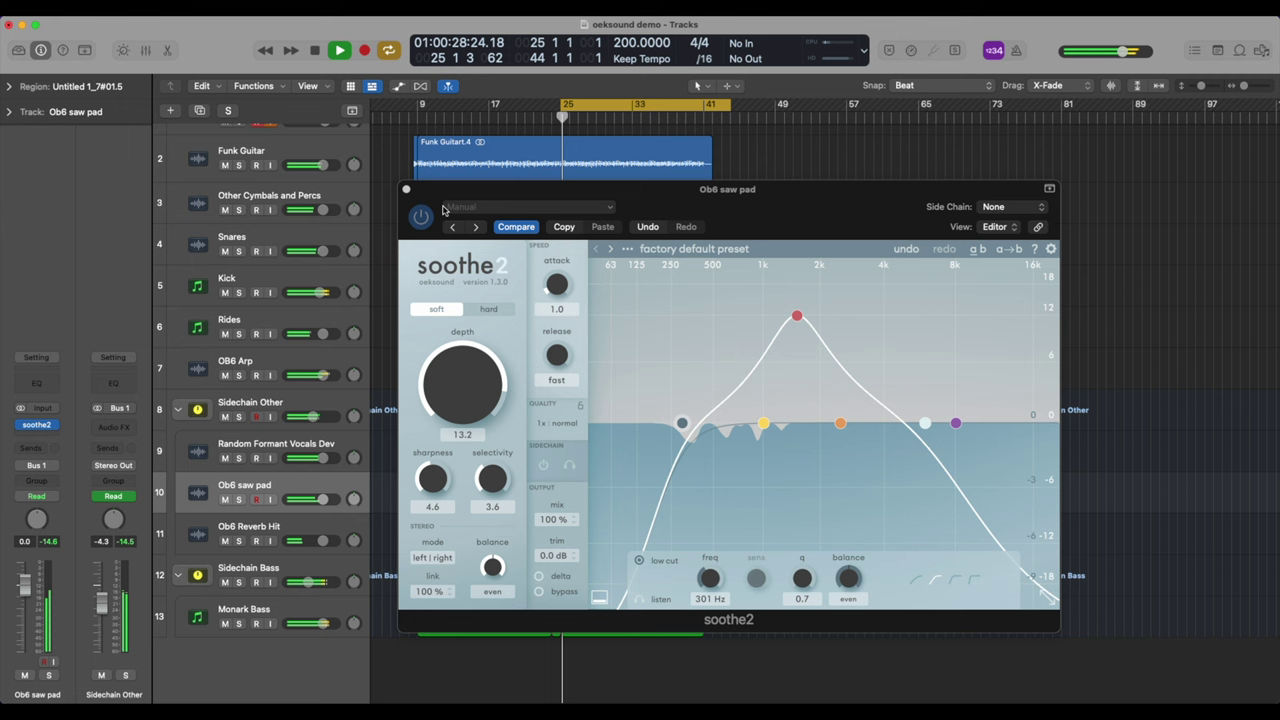
# - Close the saw pad's soothe2 window and stop playback
pyautogui.click(406, 189)
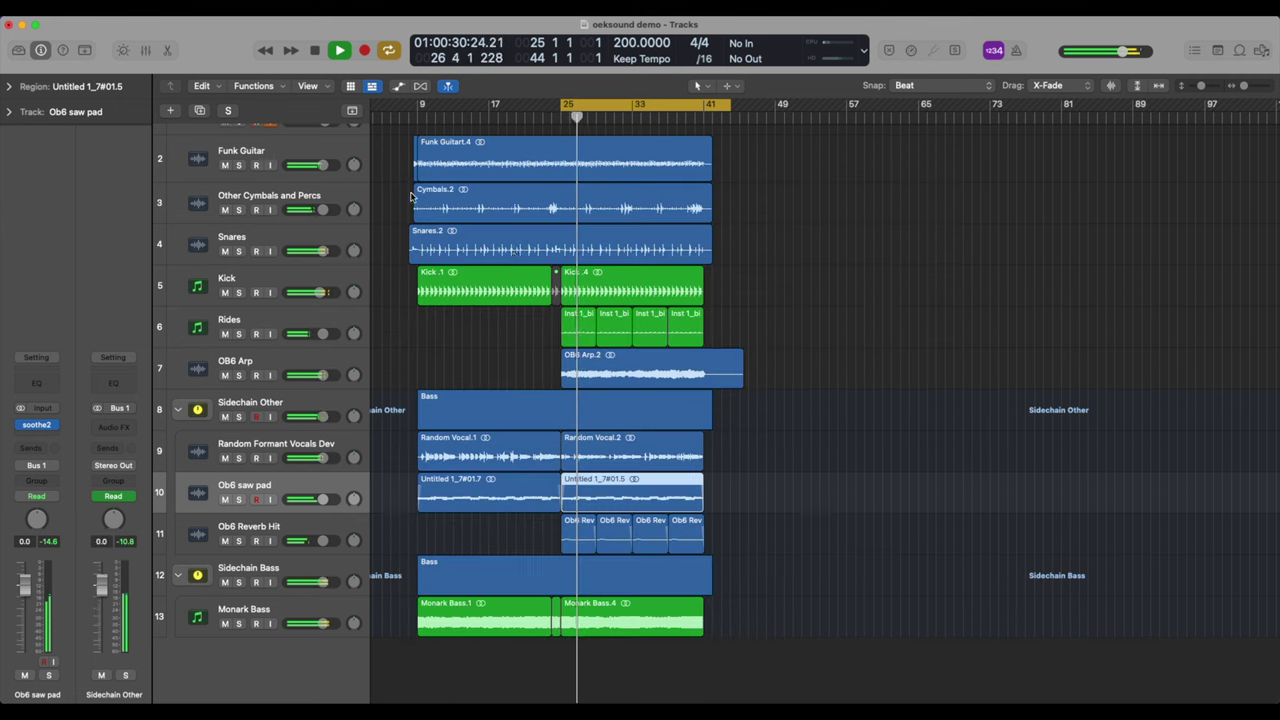
pyautogui.scroll(3, 600, 313)
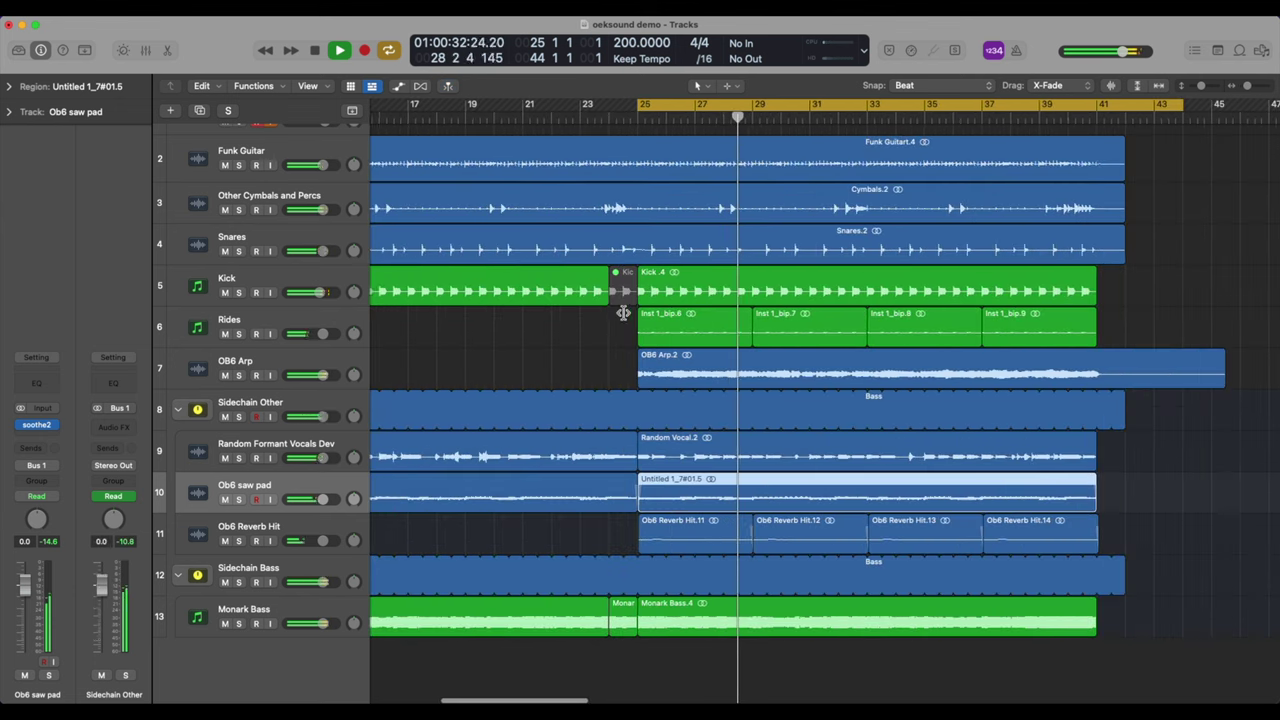
pyautogui.hscroll(1, 623, 313)
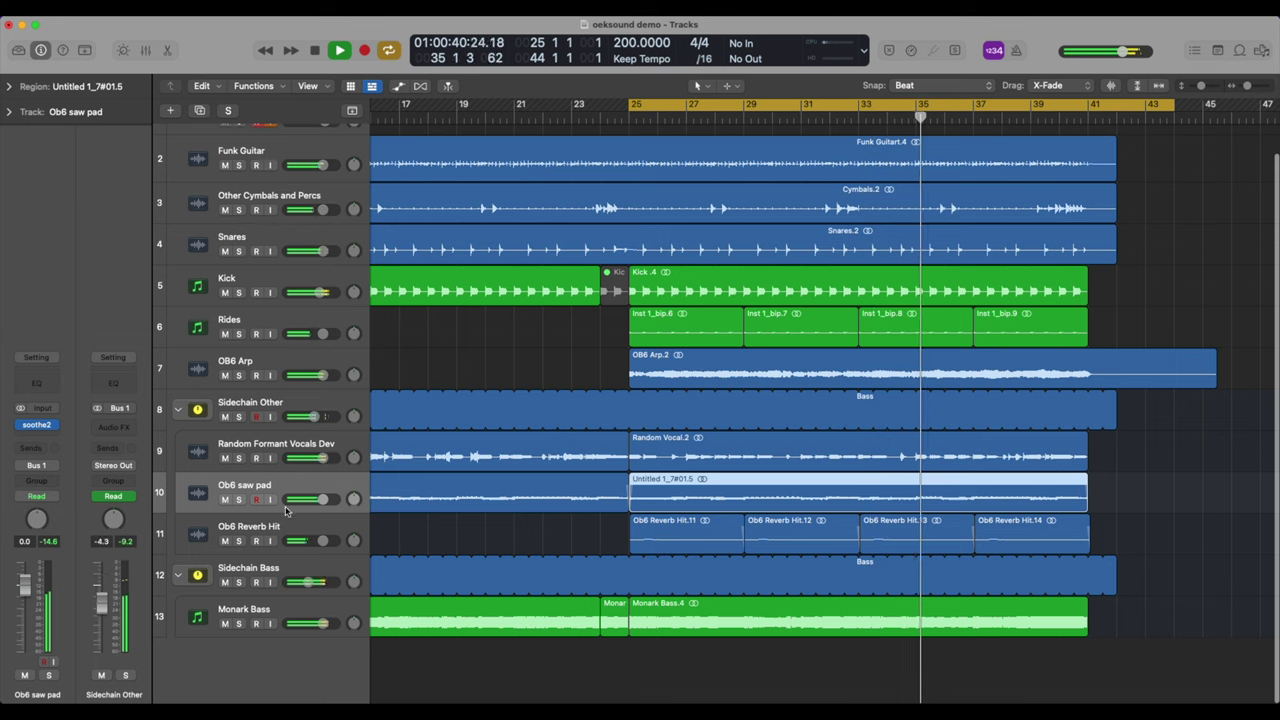
pyautogui.press('space')
# - Solo the Ob6 Reverb Hit track, plus the MIC track, and play from bar 25
pyautogui.click(246, 543)
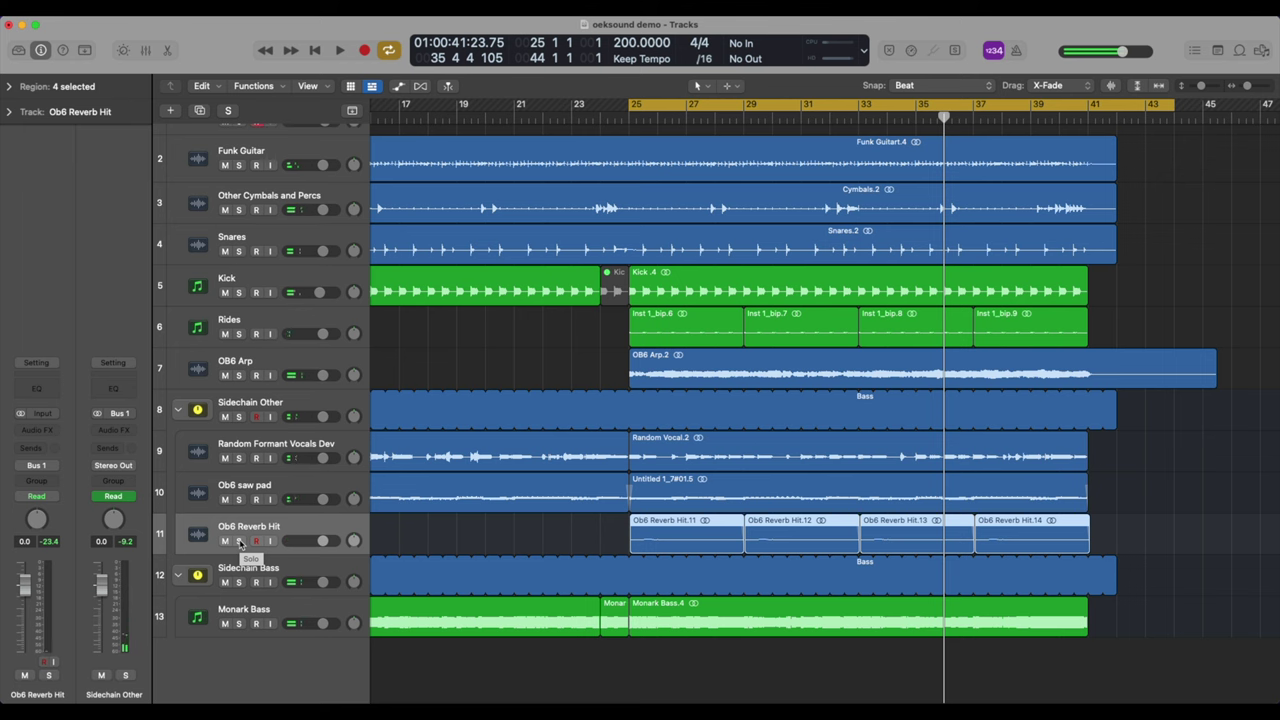
pyautogui.click(240, 541)
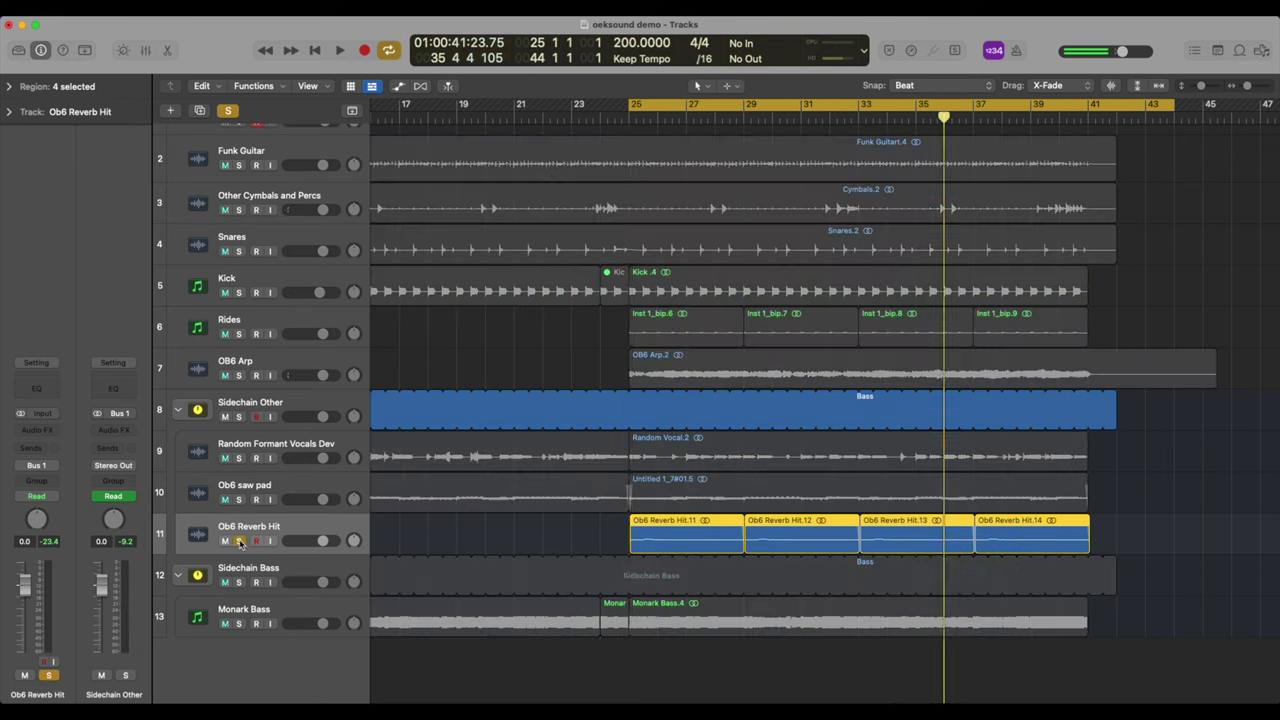
pyautogui.press('space')
pyautogui.scroll(1, 244, 300)
pyautogui.click(240, 151)
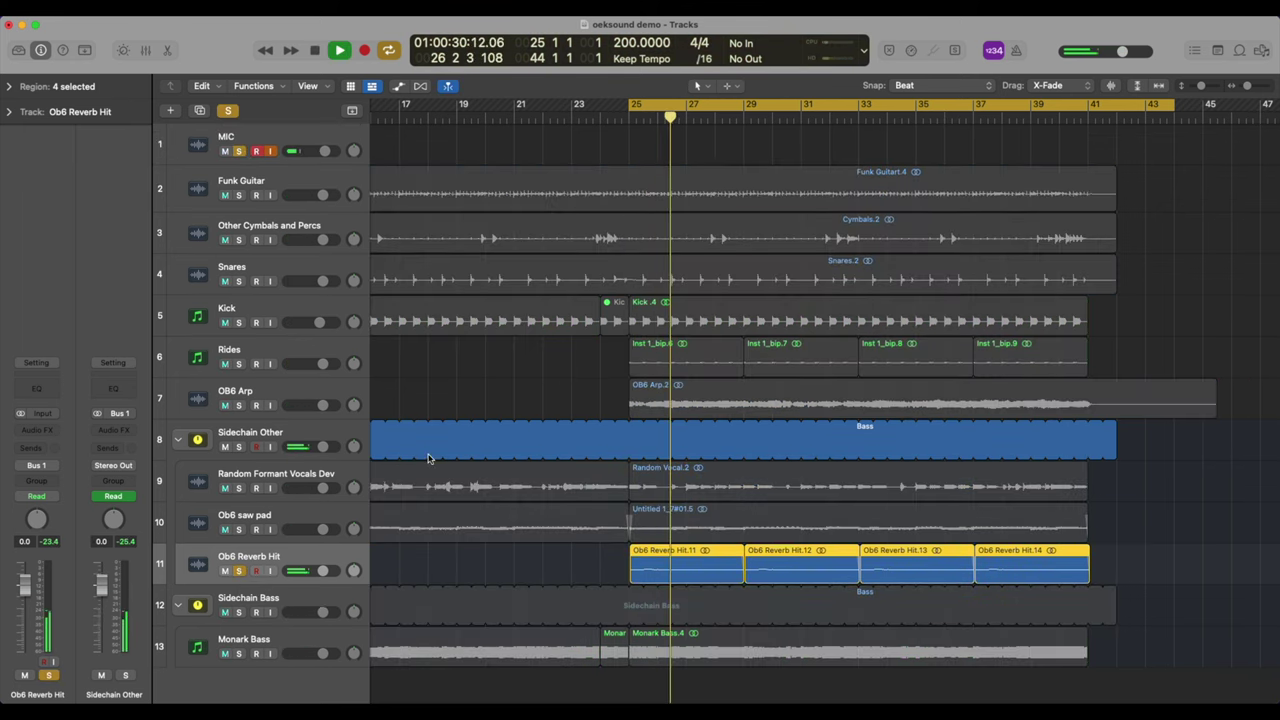
pyautogui.scroll(-1, 244, 350)
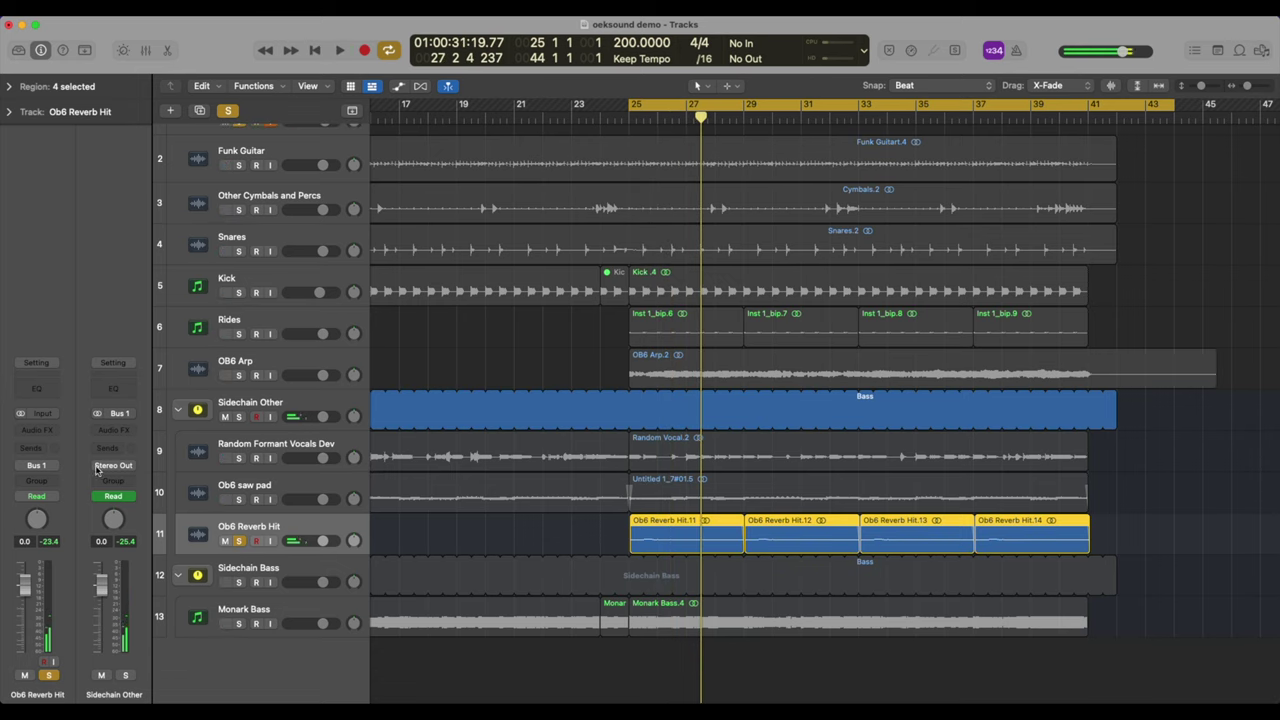
# - Insert soothe2 on the Ob6 Reverb Hit track and start playback from bar 25
pyautogui.click(40, 428)
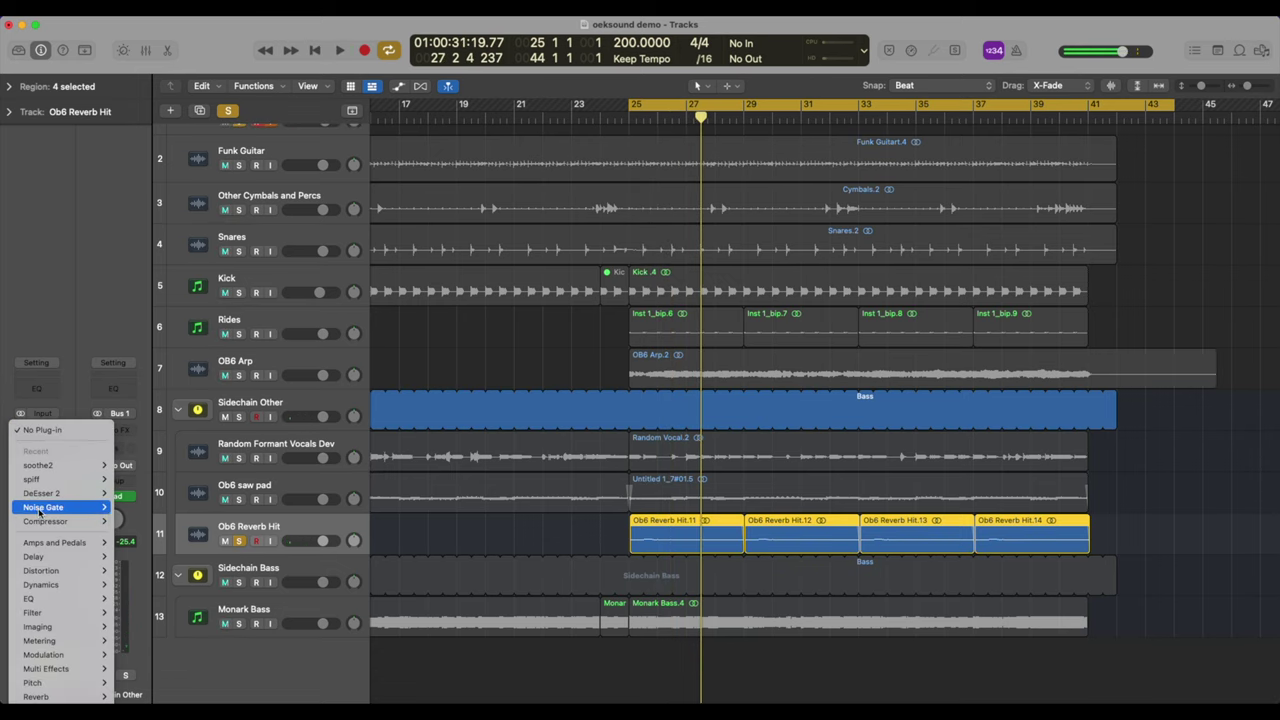
pyautogui.moveTo(42, 507)
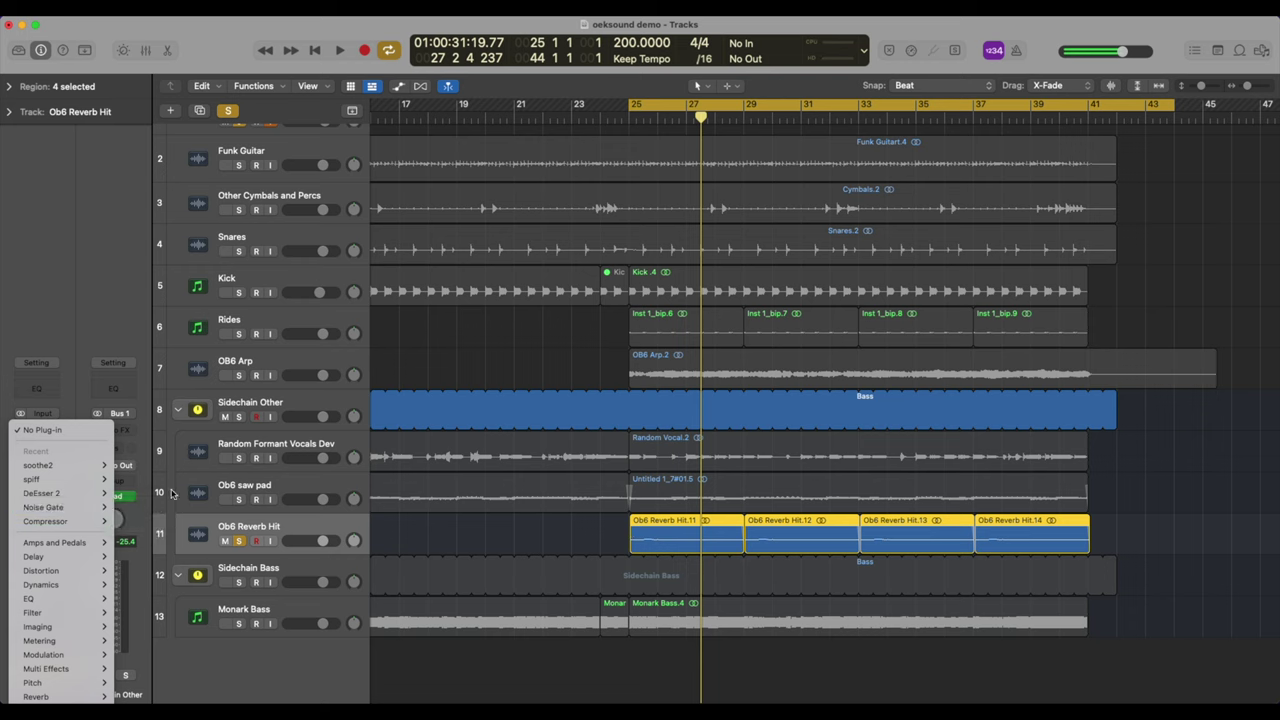
pyautogui.moveTo(70, 467)
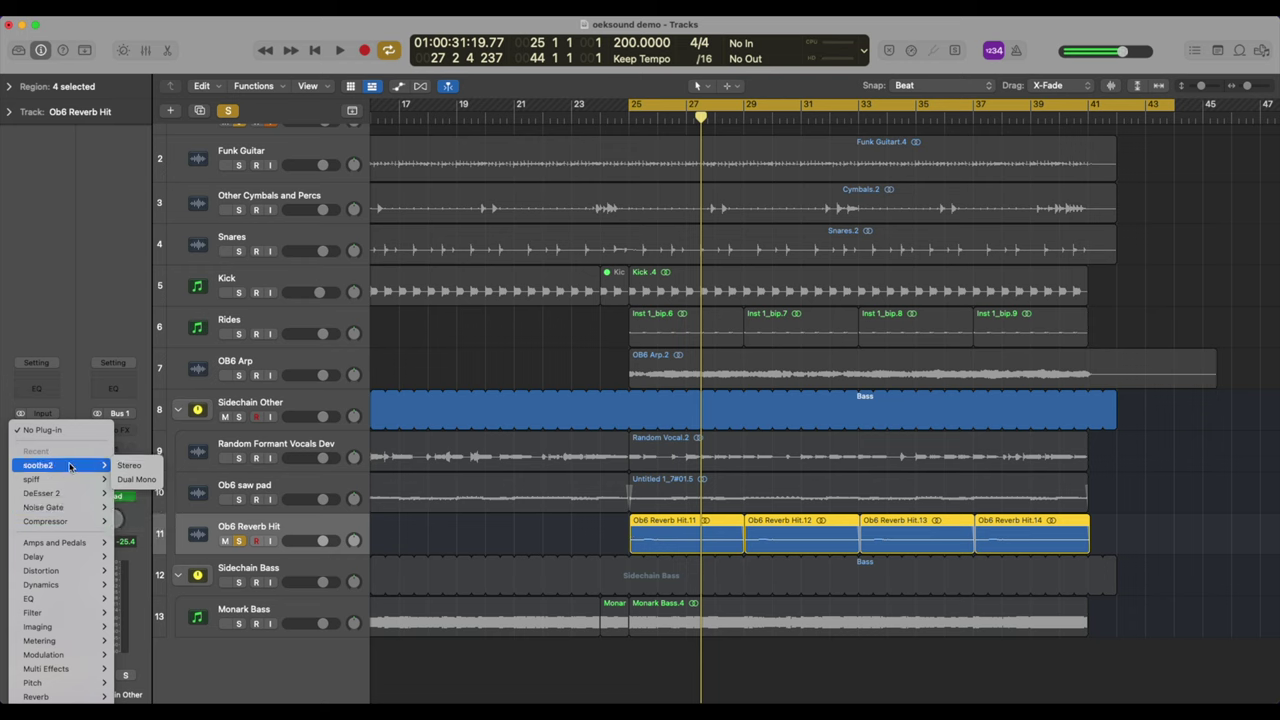
pyautogui.click(129, 465)
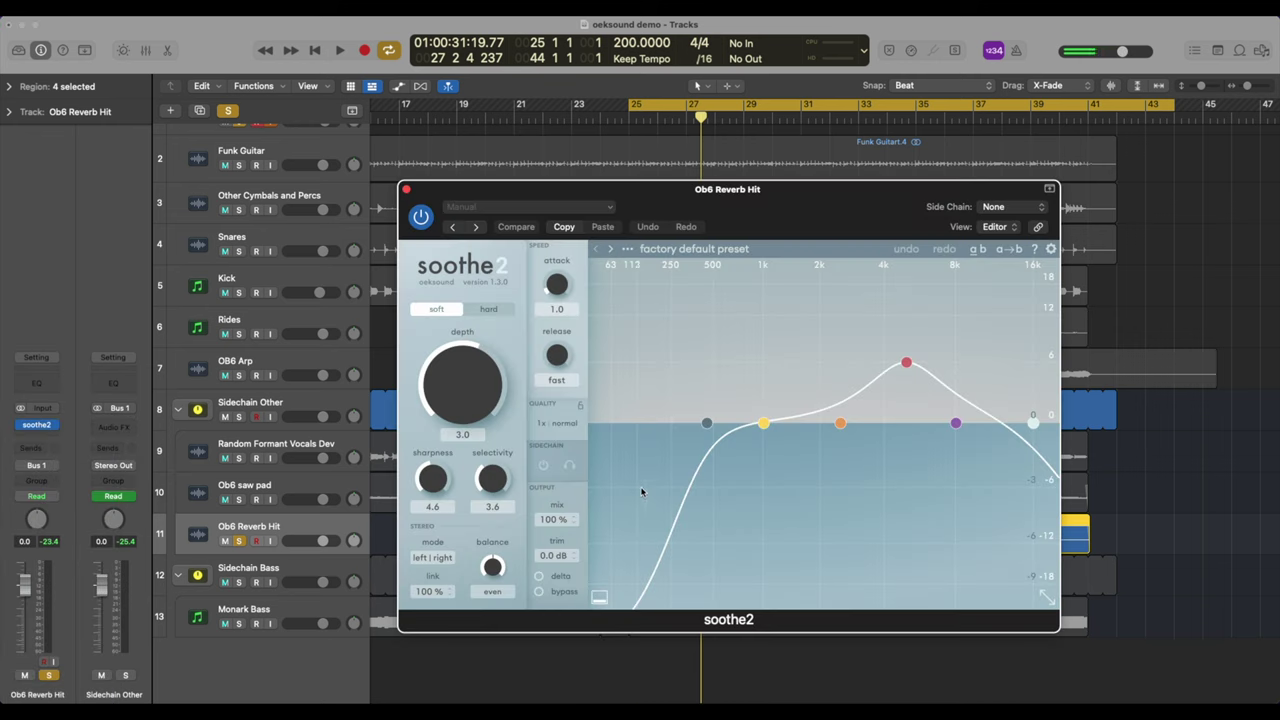
pyautogui.press('space')
# - Set soothe2 depth 6.6, high cut about 3.9 kHz, low cut 76 Hz, band 3 near 1 kHz
pyautogui.moveTo(471, 381); pyautogui.dragTo(471, 300)
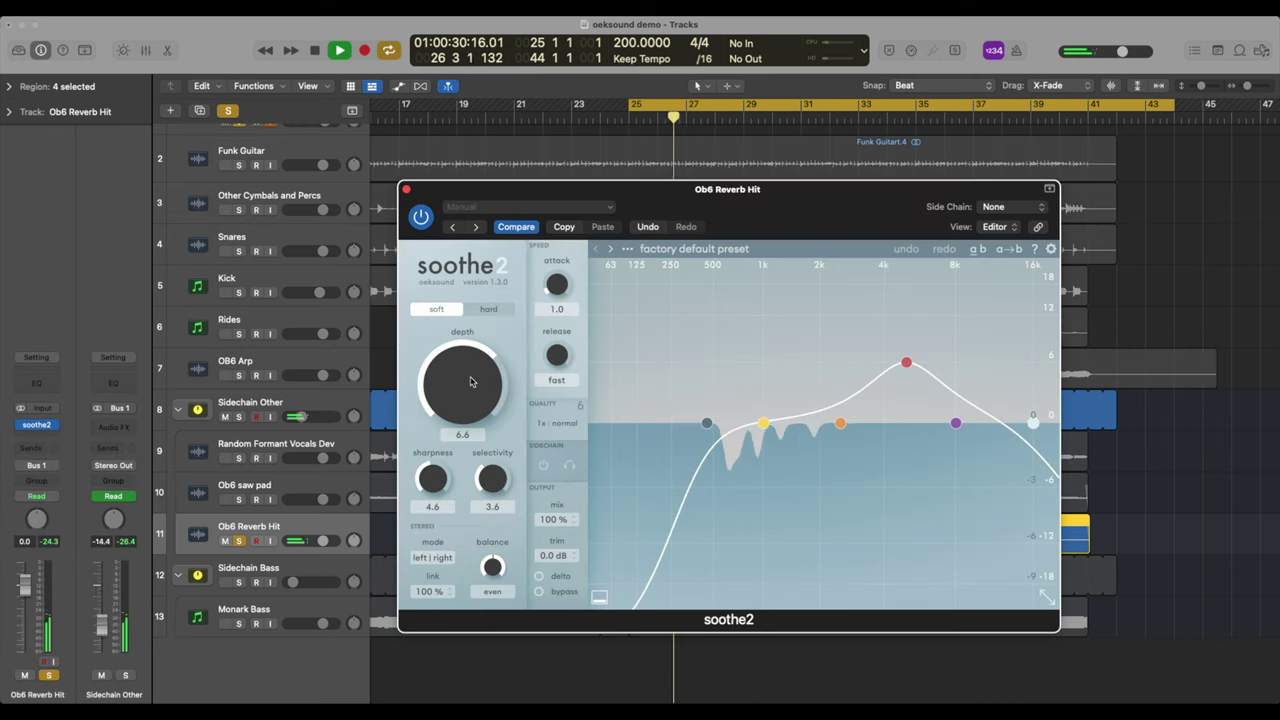
pyautogui.moveTo(1033, 422); pyautogui.dragTo(883, 422)
pyautogui.moveTo(707, 422); pyautogui.dragTo(618, 422)
pyautogui.moveTo(906, 362); pyautogui.dragTo(766, 363)
pyautogui.press('space')
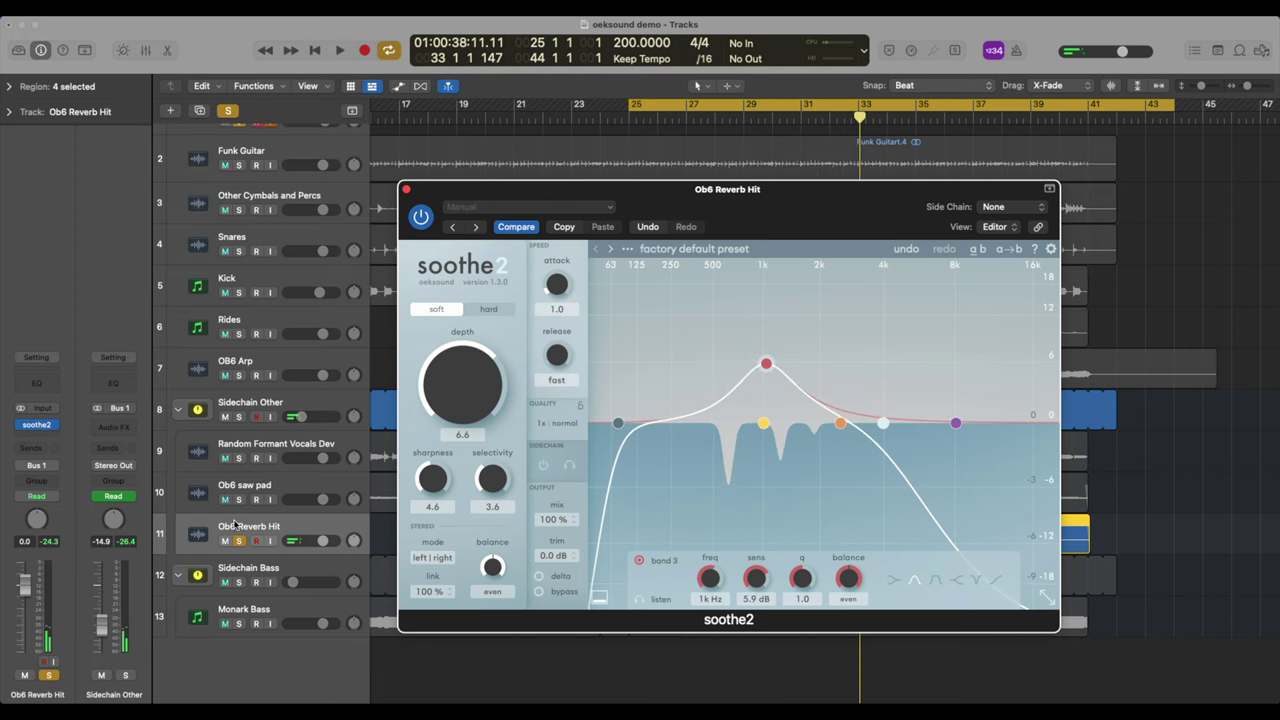
# - Release solo and briefly play the full mix
pyautogui.click(230, 110)
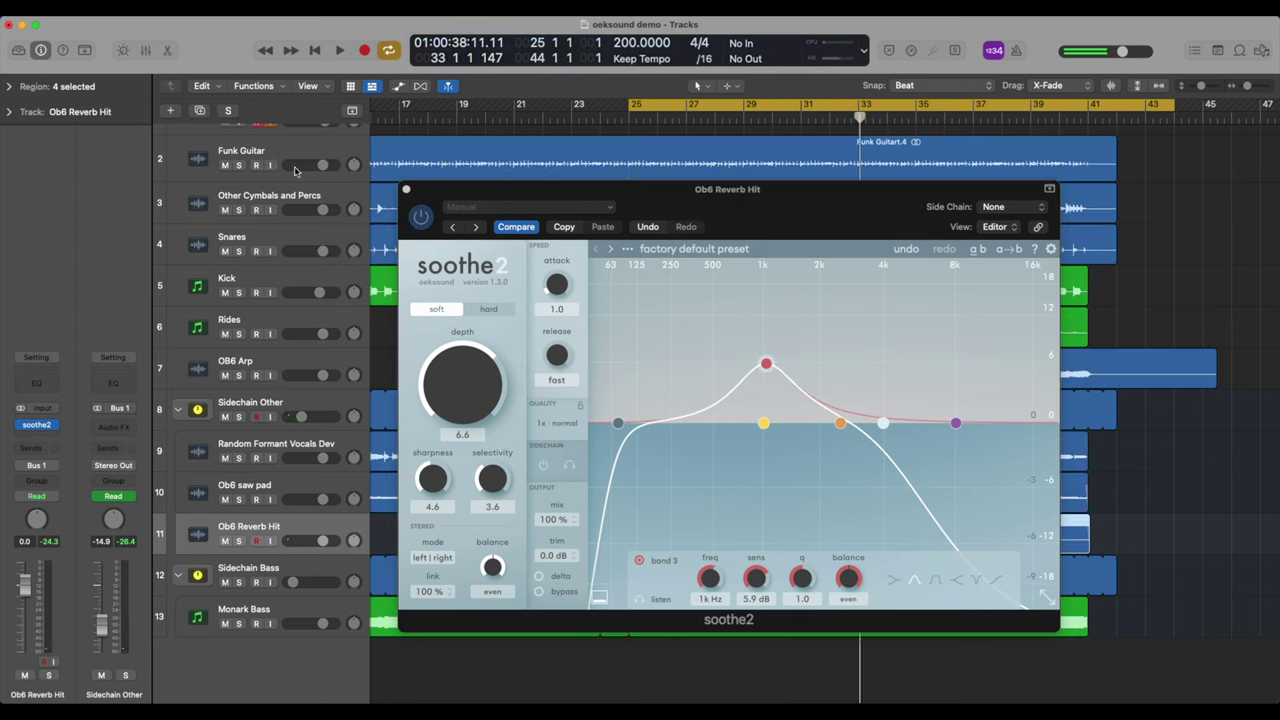
pyautogui.press('space')
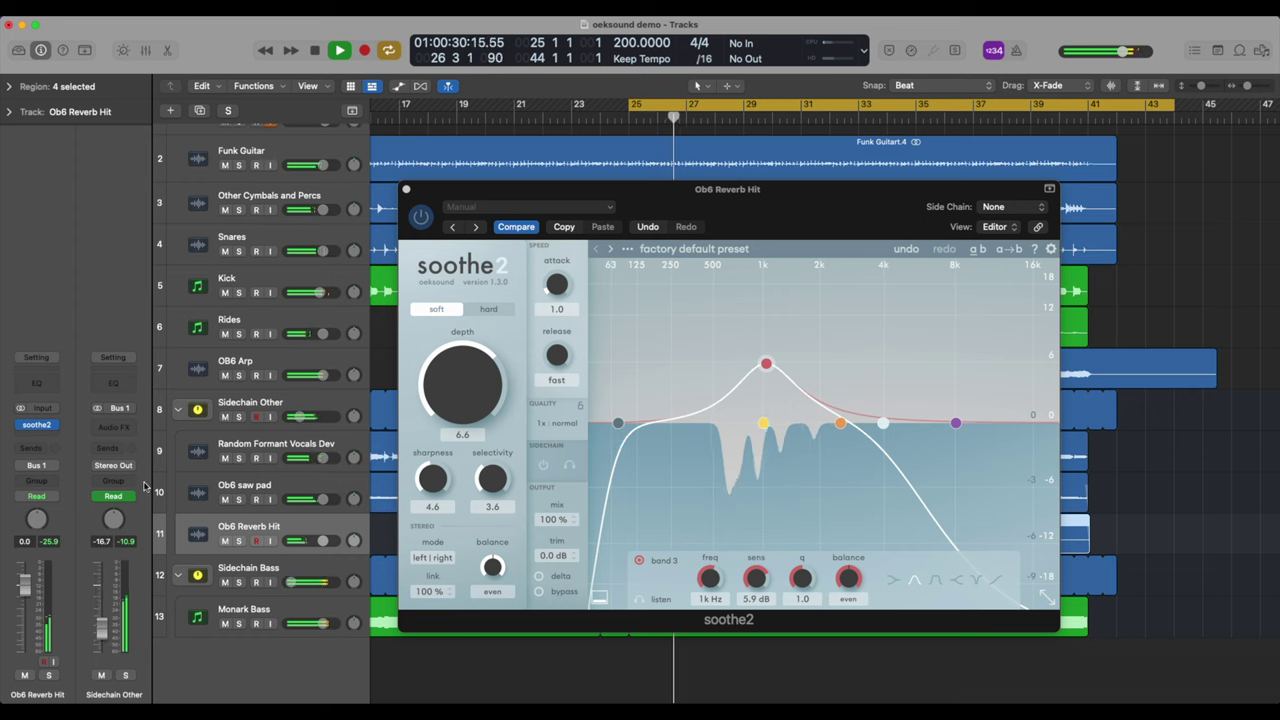
pyautogui.press('space')
pyautogui.click(44, 436)
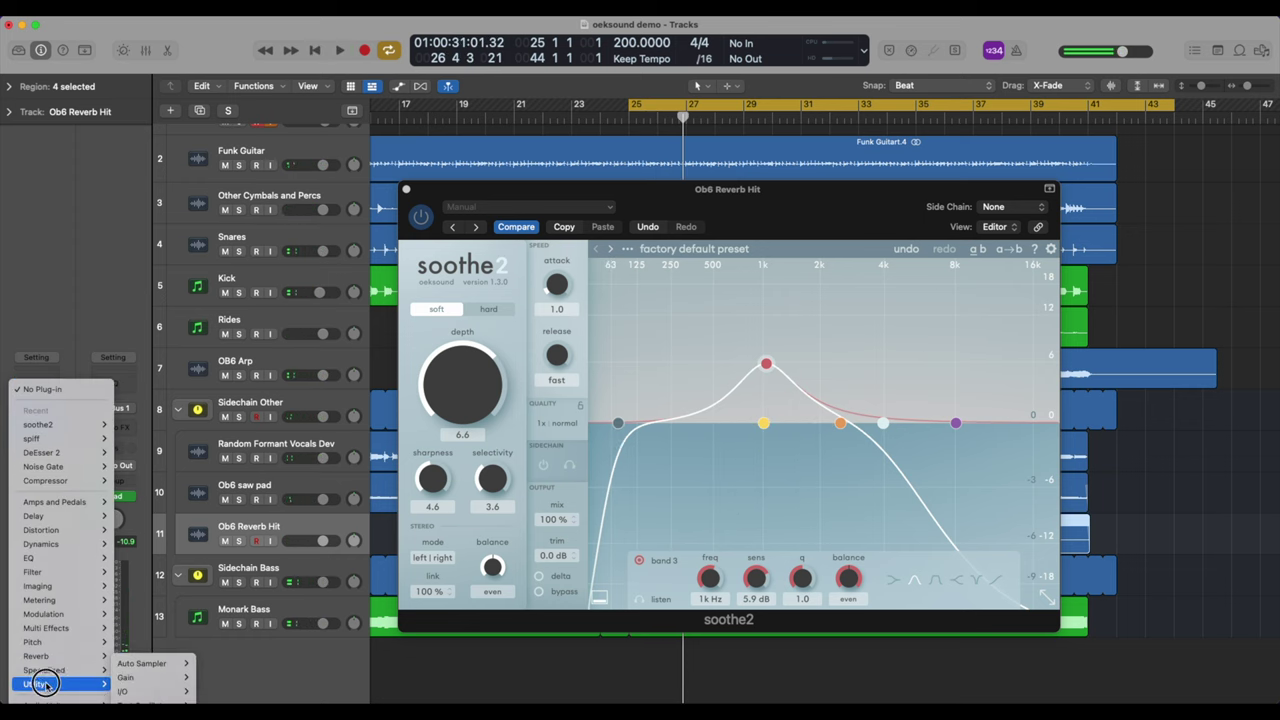
# - Add a Gain plug-in at +2.0 dB after soothe2, then close the Gain and soothe2 windows
pyautogui.click(210, 675)
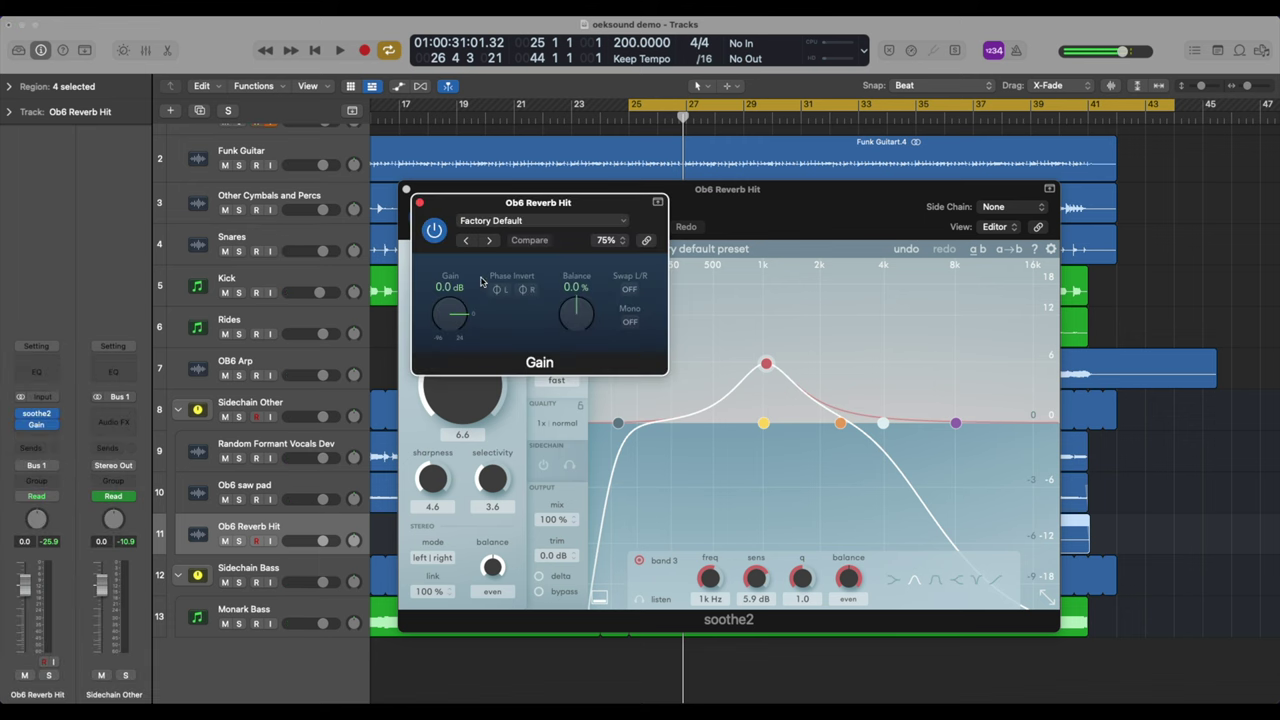
pyautogui.moveTo(451, 313); pyautogui.dragTo(453, 317)
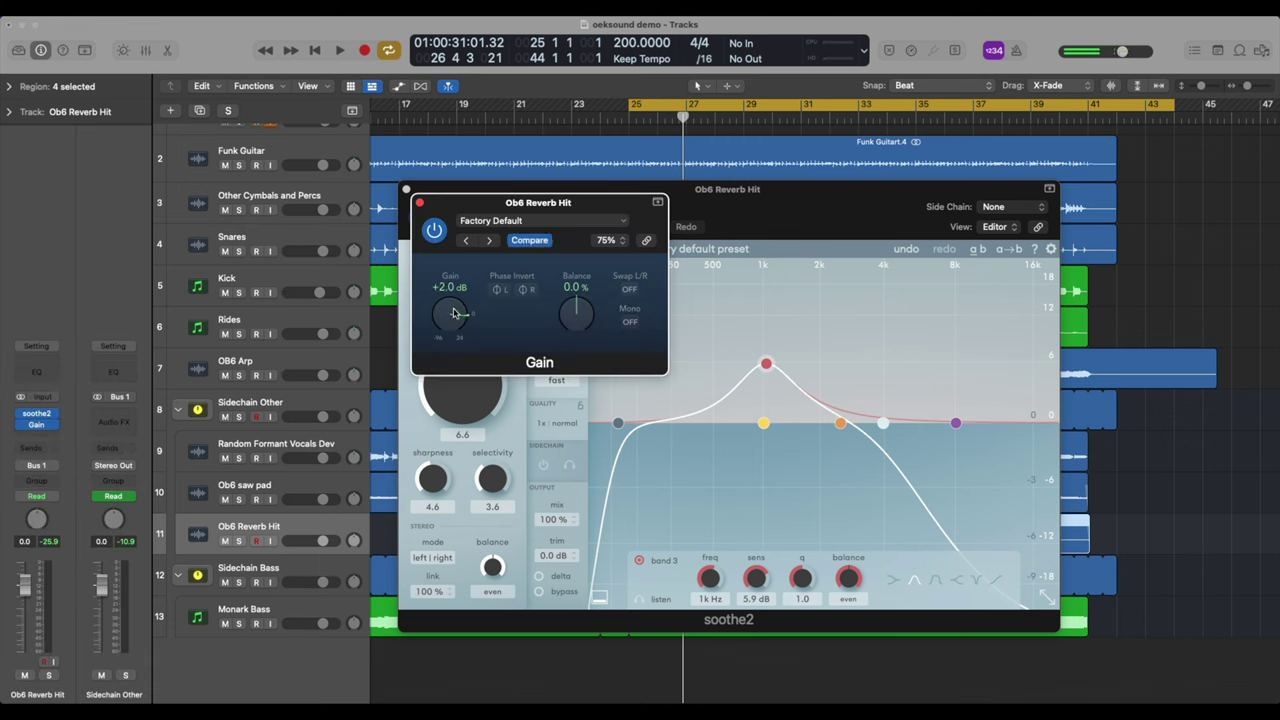
pyautogui.press('space')
pyautogui.click(419, 202)
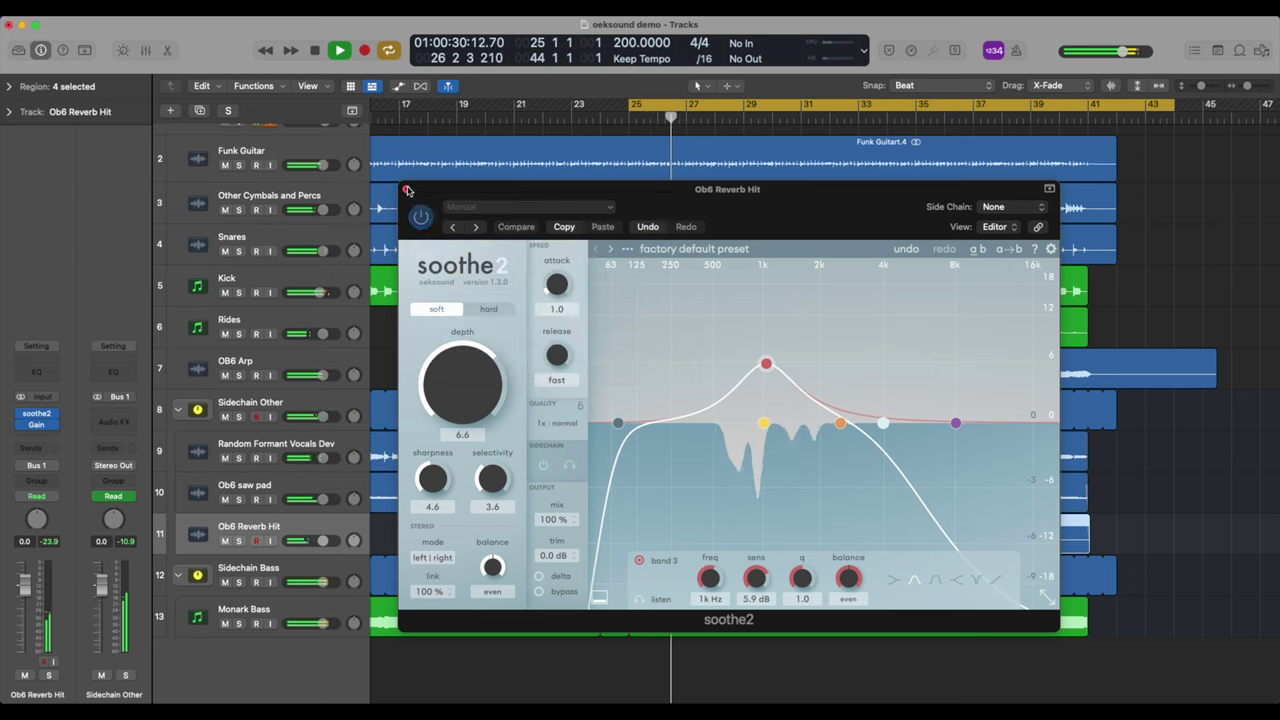
pyautogui.click(407, 190)
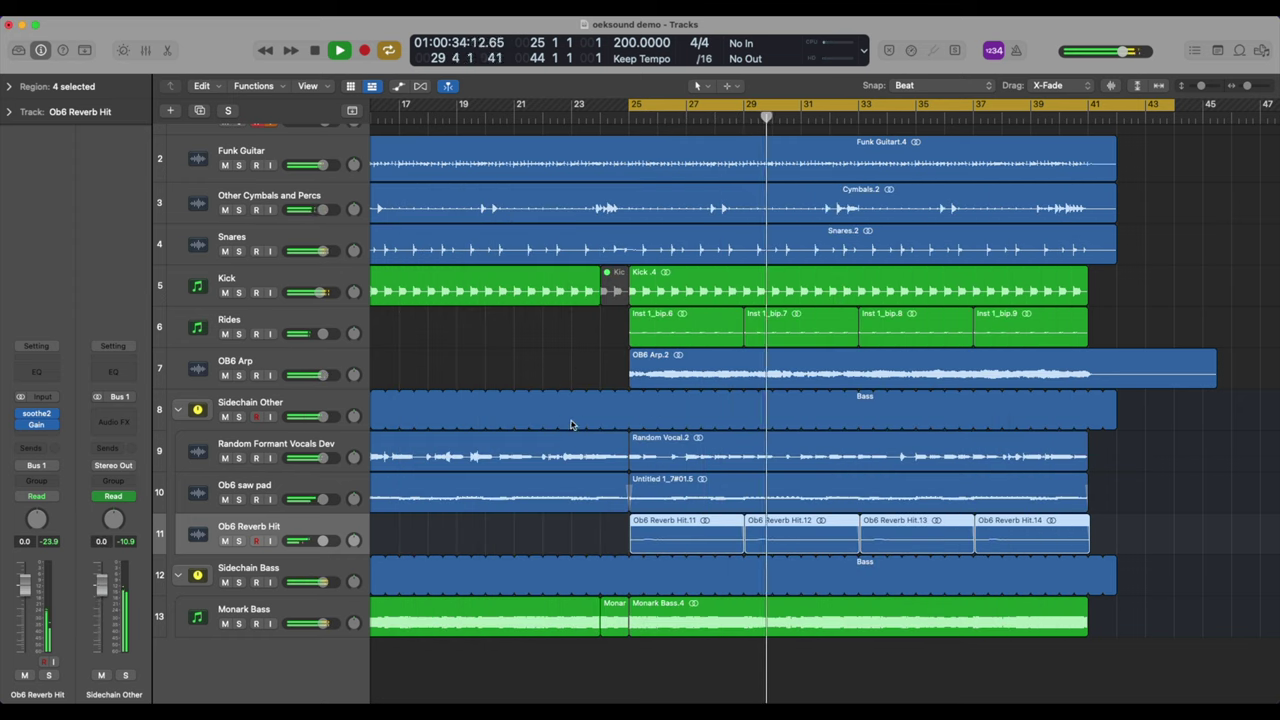
pyautogui.scroll(3, 480, 400)
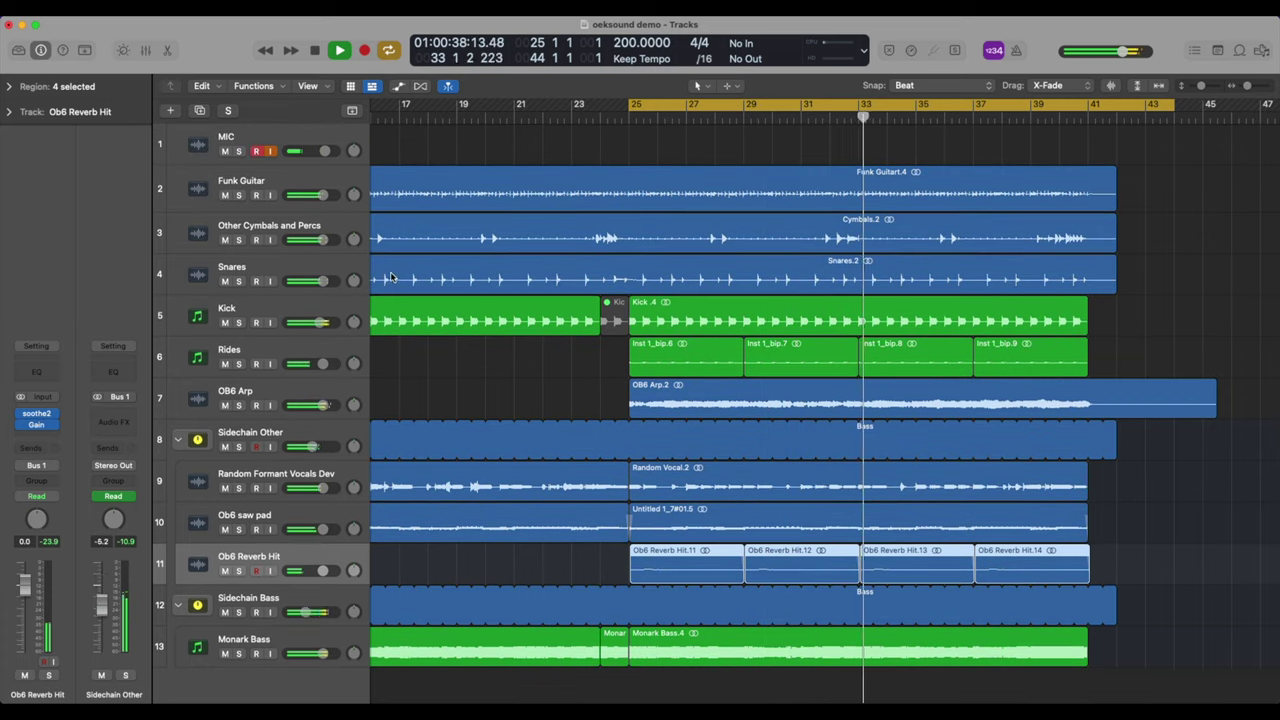
# - Select the Other Cymbals and Percs track and insert Spiff on it
pyautogui.click(289, 252)
pyautogui.press('space')
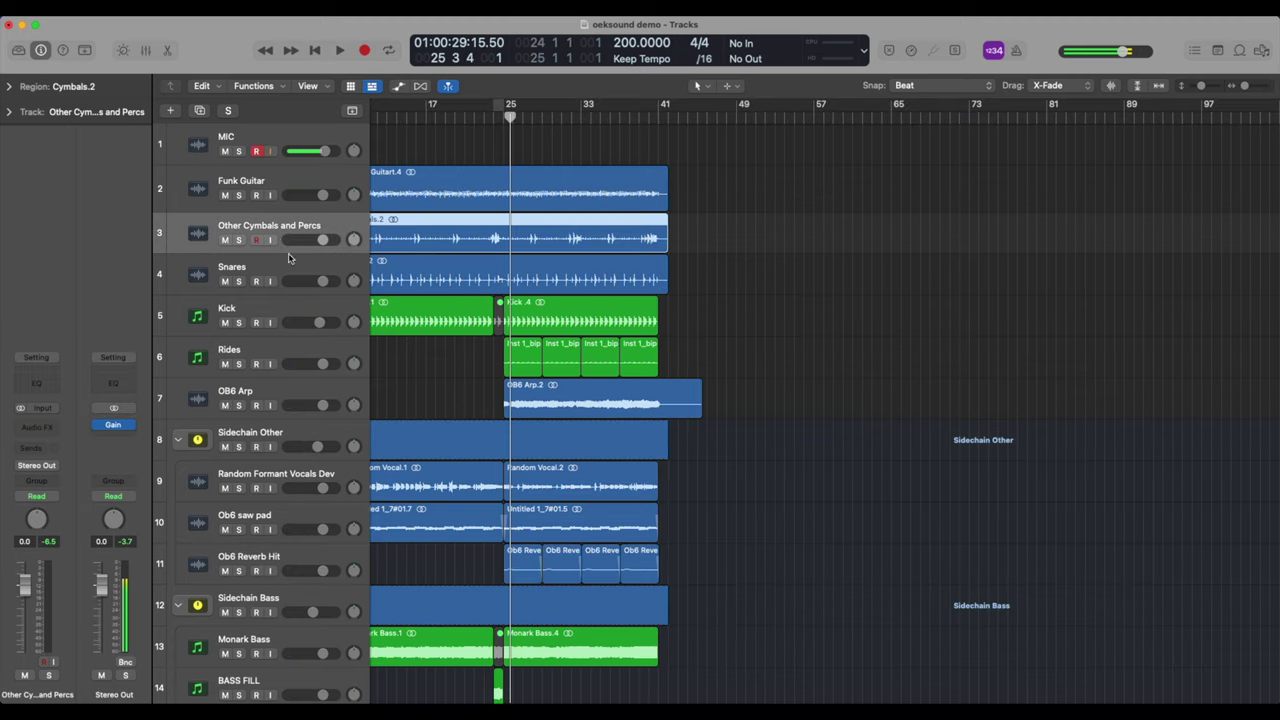
pyautogui.hscroll(-3, 293, 240)
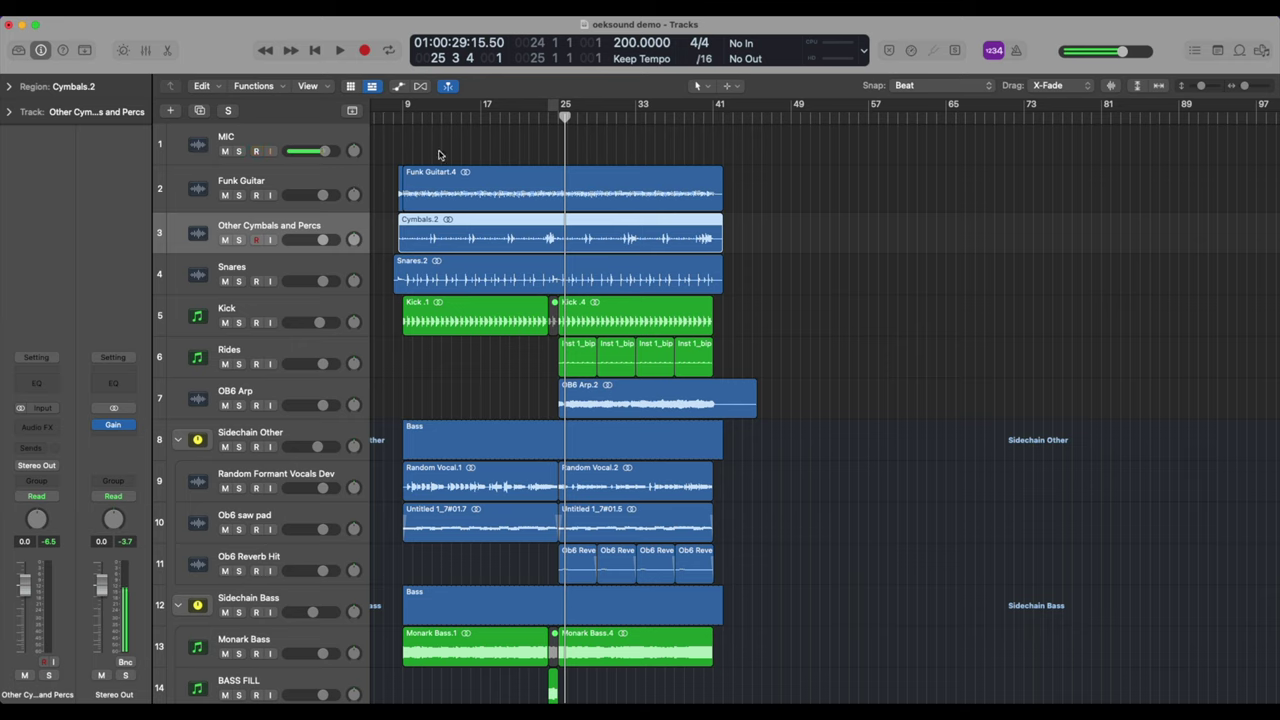
pyautogui.click(28, 430)
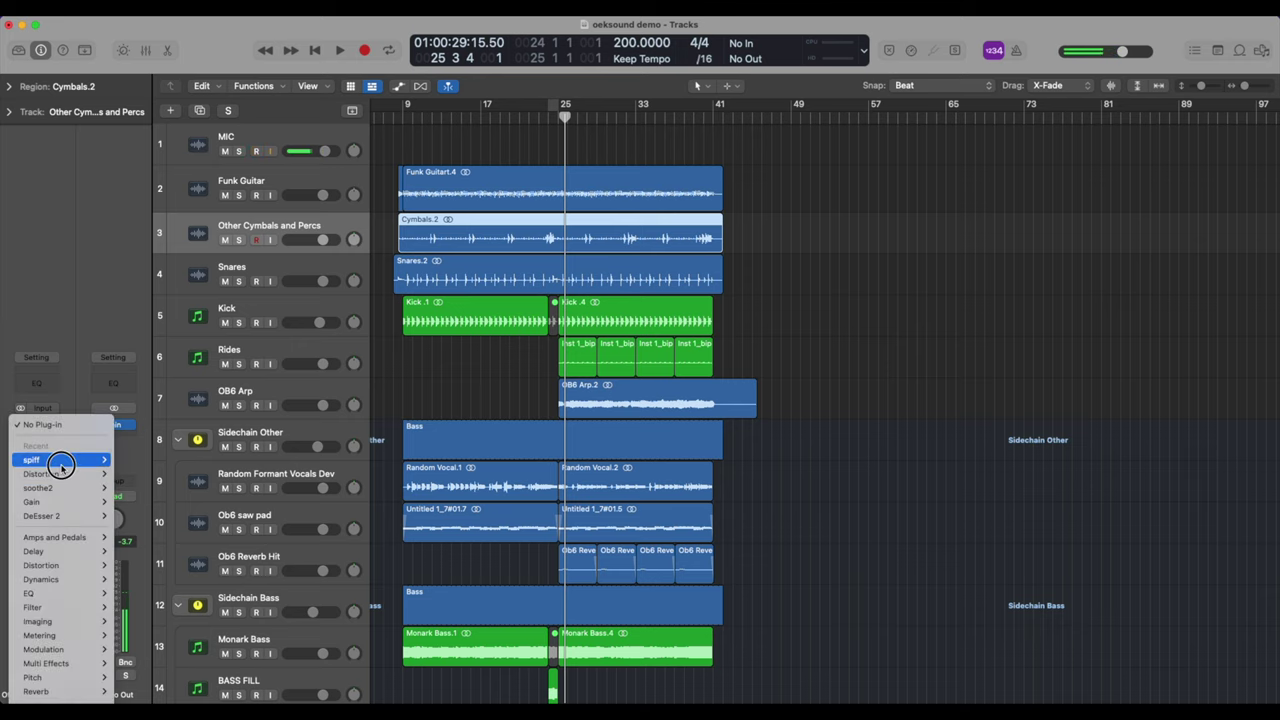
pyautogui.click(57, 460)
# - Set Spiff low cut near 266 Hz, band 3 near 5k5 Hz, 14k2 Hz high cut, depth 3.9, then A/B with bypass
pyautogui.click(538, 122)
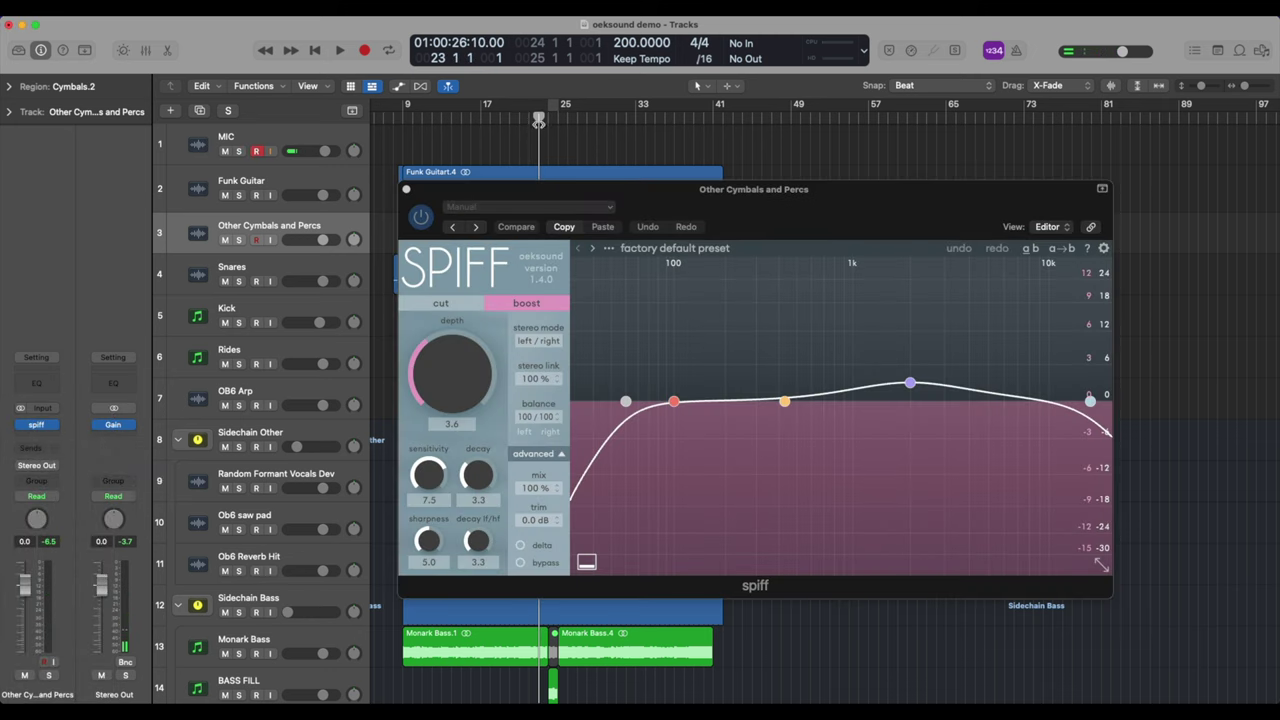
pyautogui.press('space')
pyautogui.moveTo(625, 402); pyautogui.dragTo(747, 402)
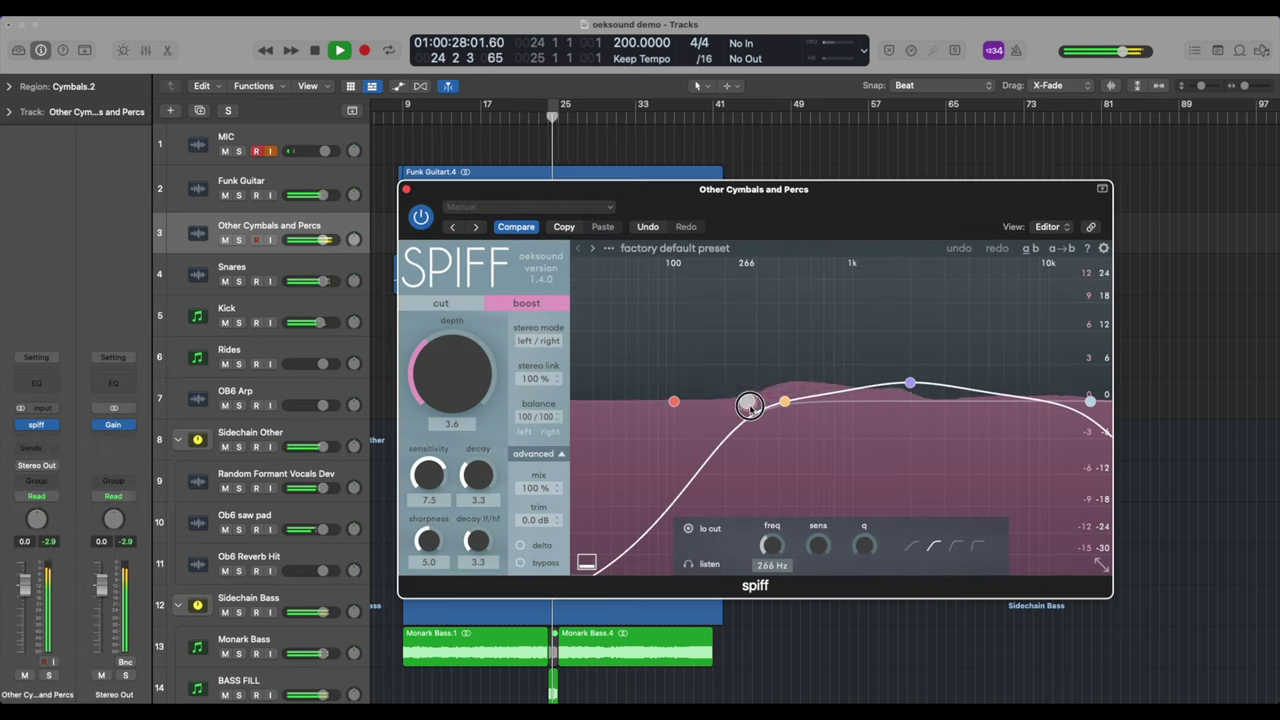
pyautogui.moveTo(909, 383); pyautogui.dragTo(1080, 401)
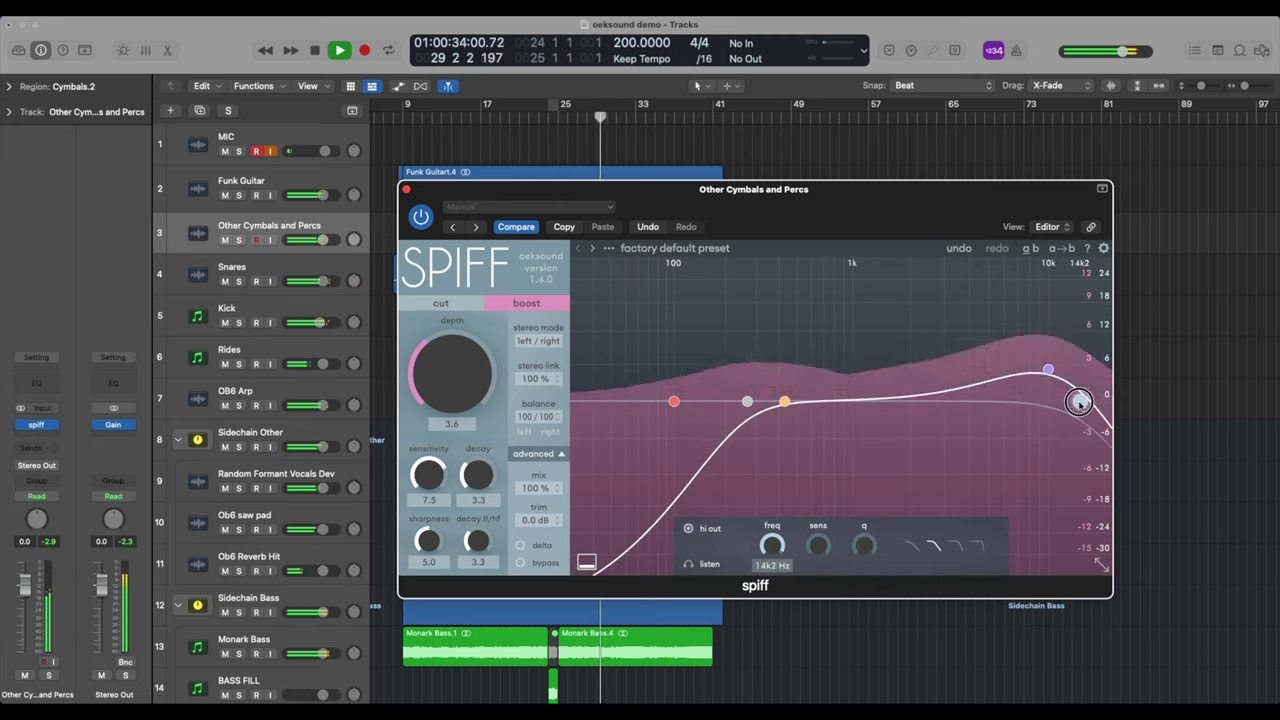
pyautogui.moveTo(468, 396); pyautogui.dragTo(472, 390)
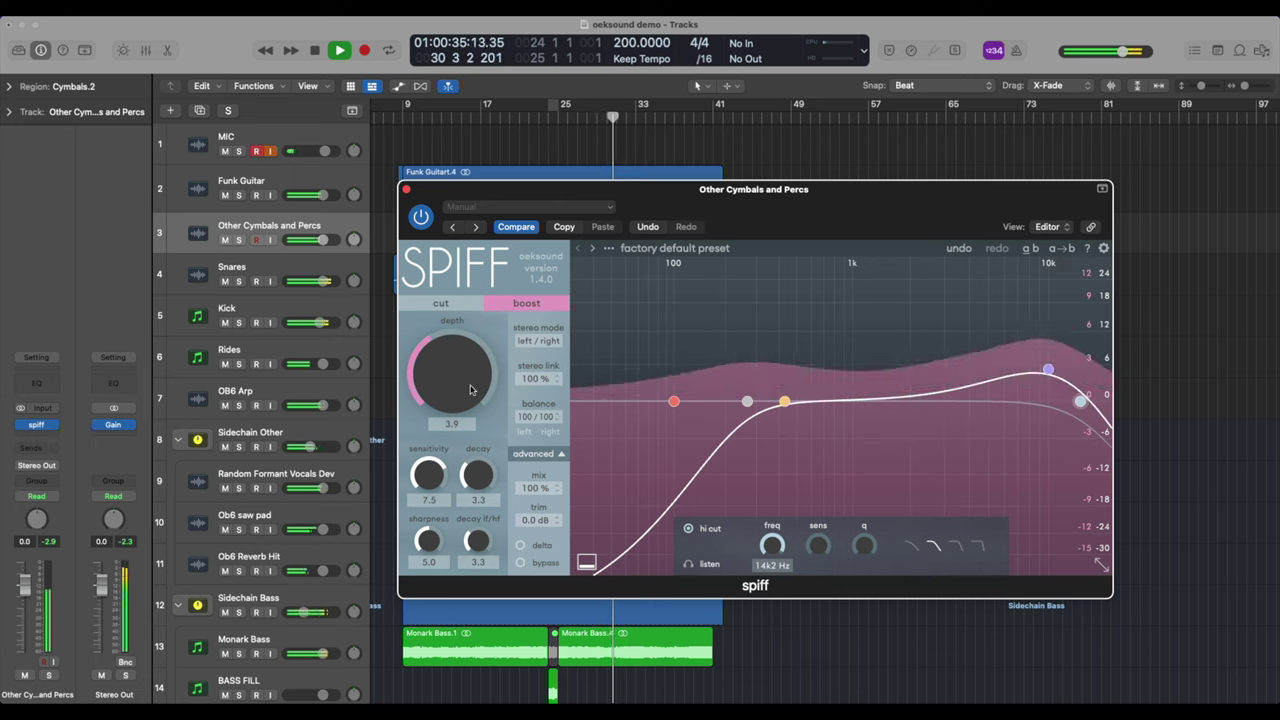
pyautogui.click(520, 563)
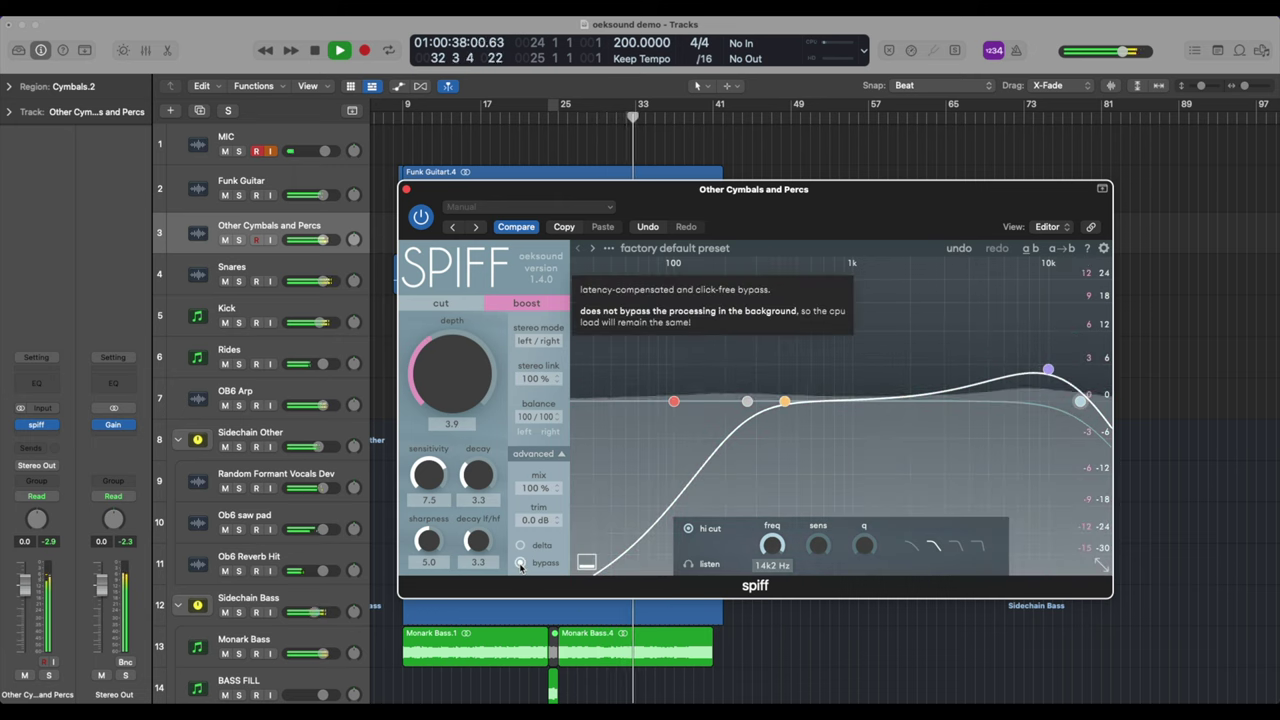
pyautogui.click(520, 564)
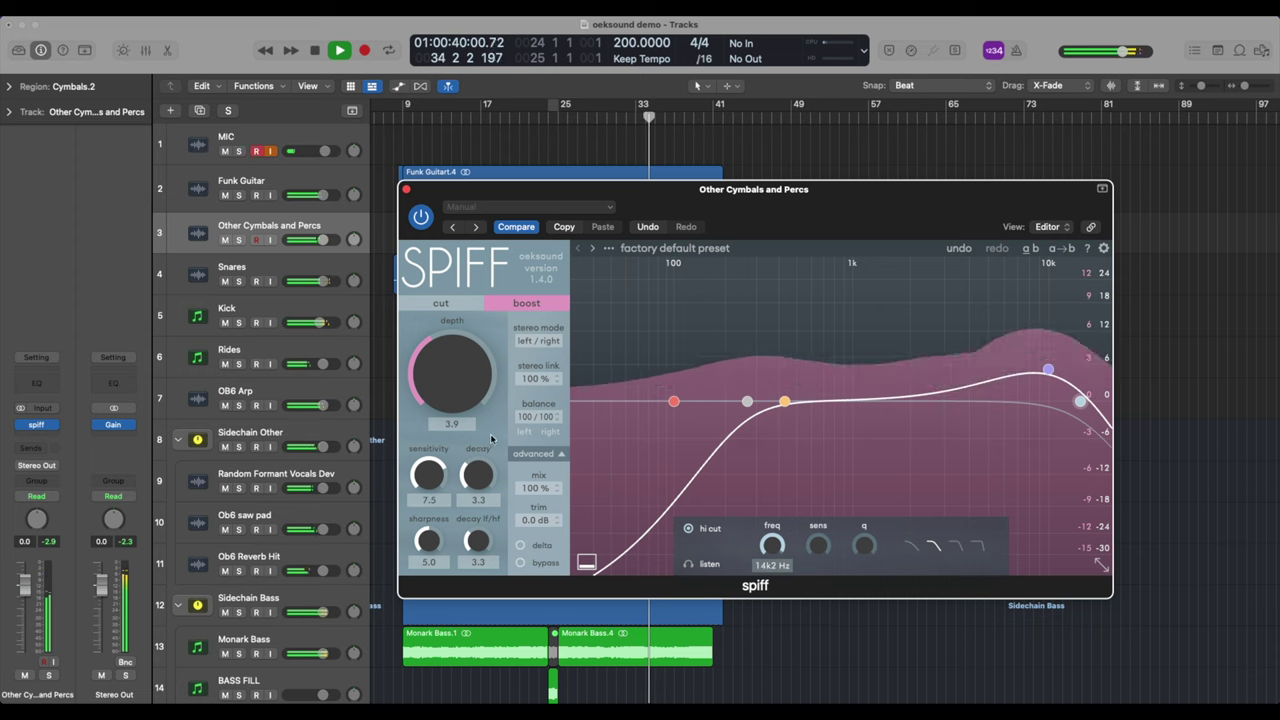
pyautogui.press('space')
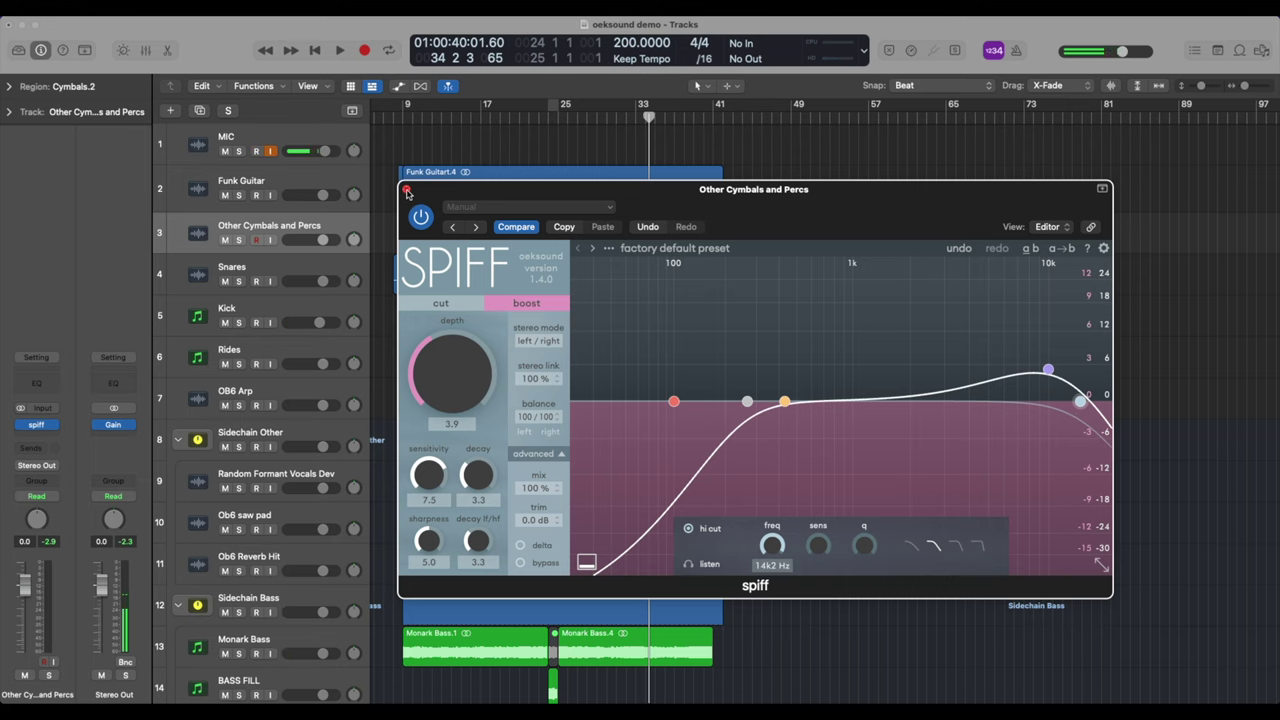
pyautogui.click(406, 189)
# - Select the BASS FILL track and put the playhead at bar 24
pyautogui.scroll(-3, 425, 473)
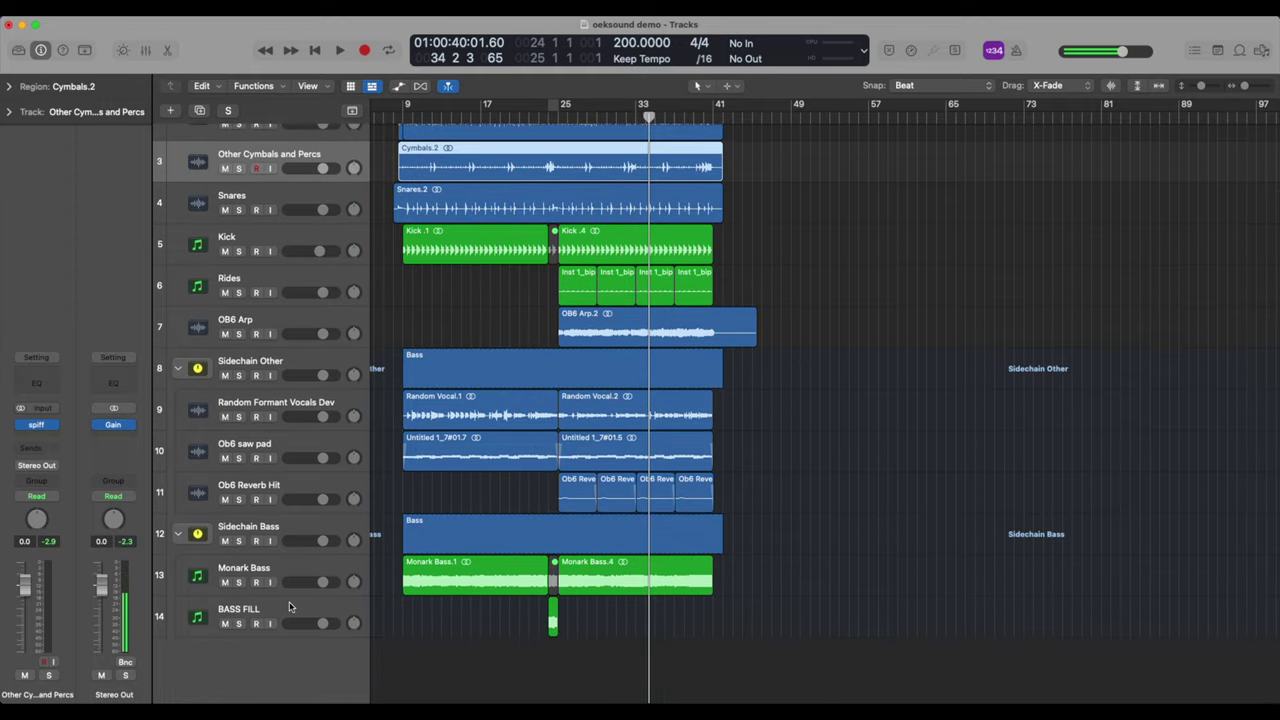
pyautogui.click(258, 608)
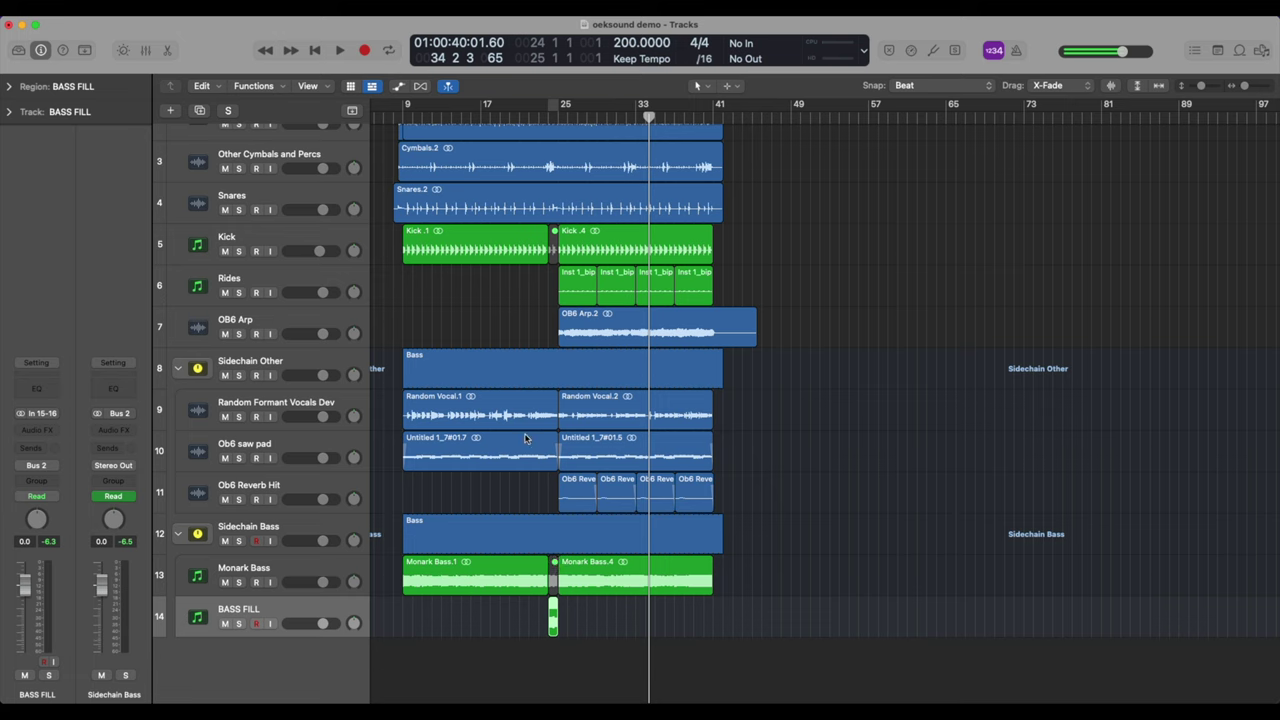
pyautogui.click(548, 116)
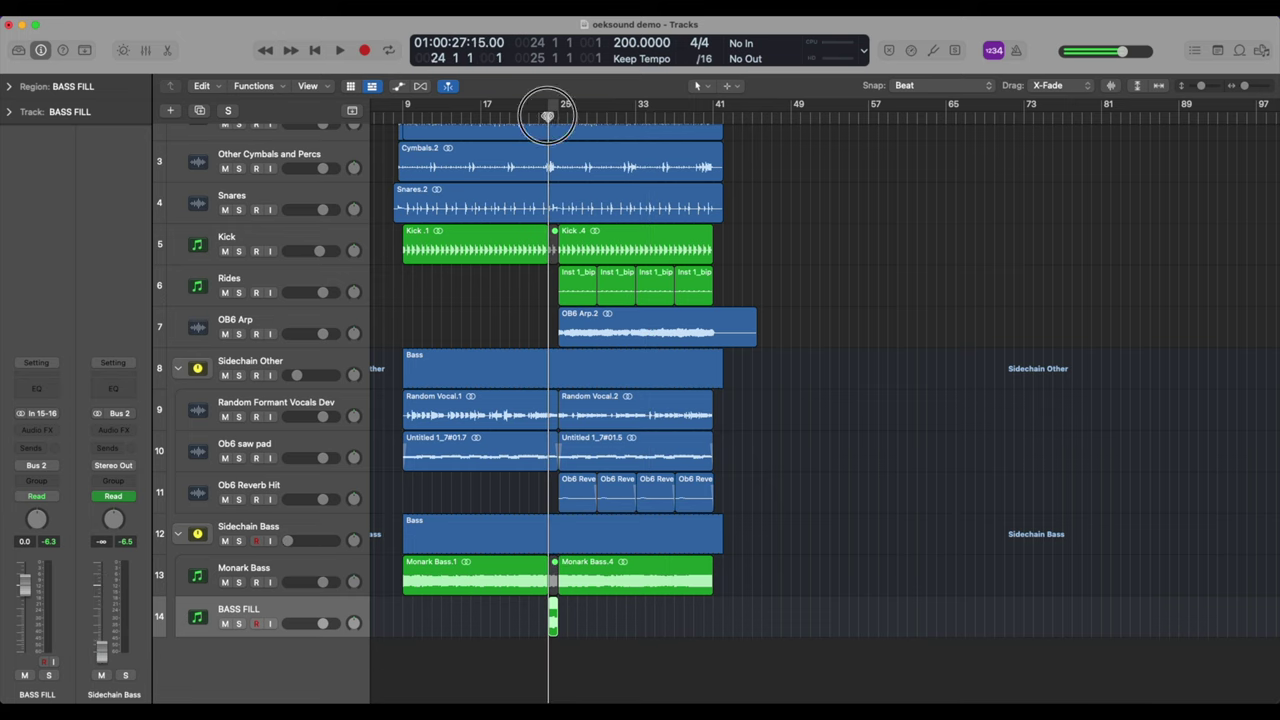
# - Insert soothe2 on BASS FILL in delta listening mode and solo the track
pyautogui.click(40, 430)
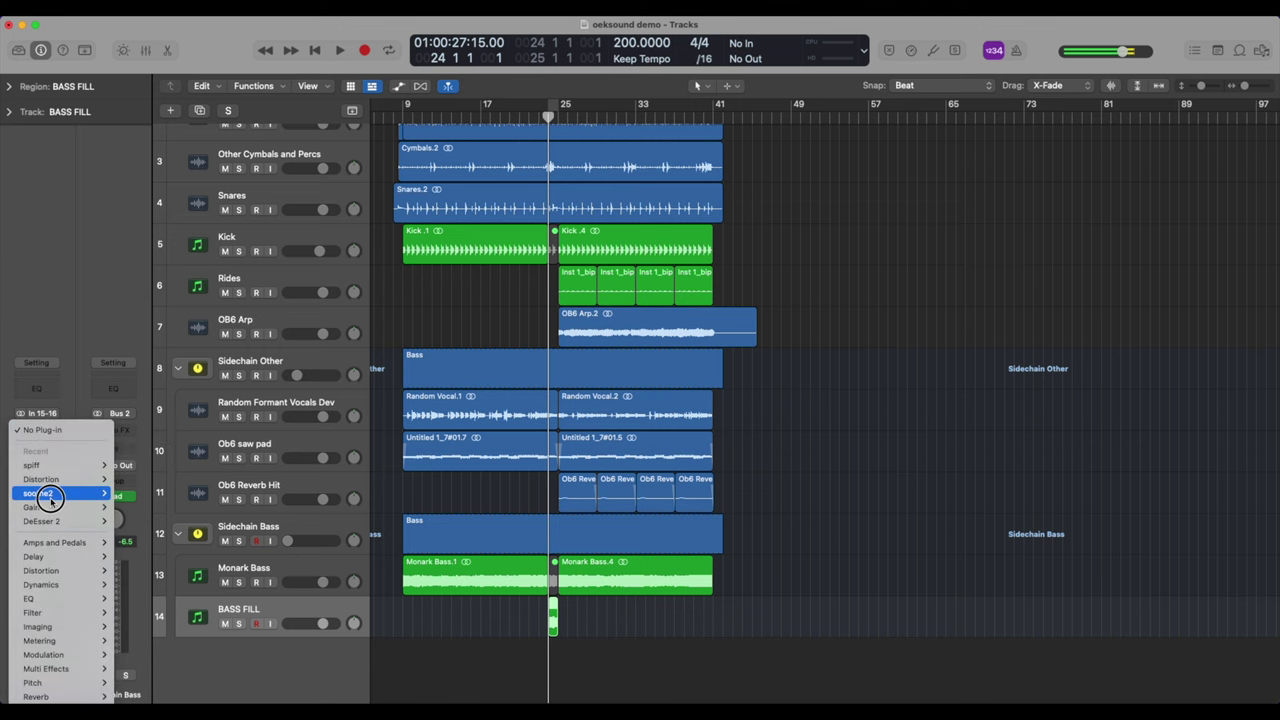
pyautogui.click(53, 496)
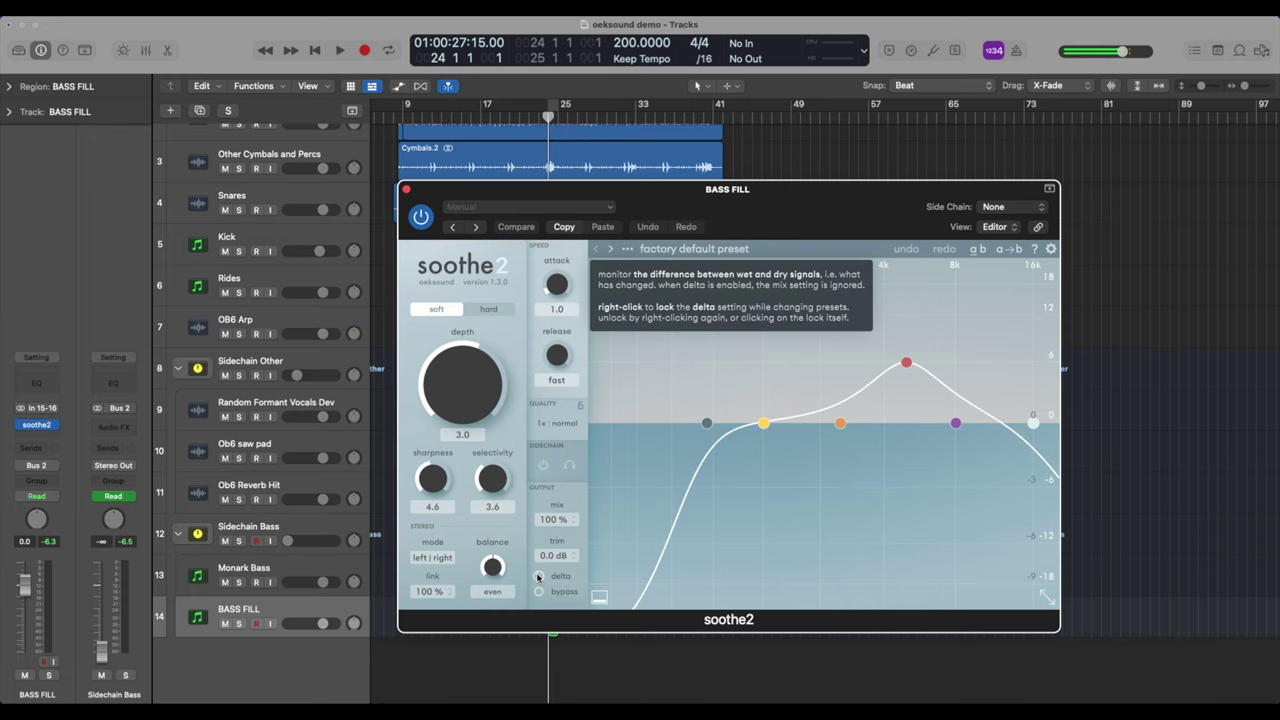
pyautogui.click(538, 577)
pyautogui.press('s')
pyautogui.press('space')
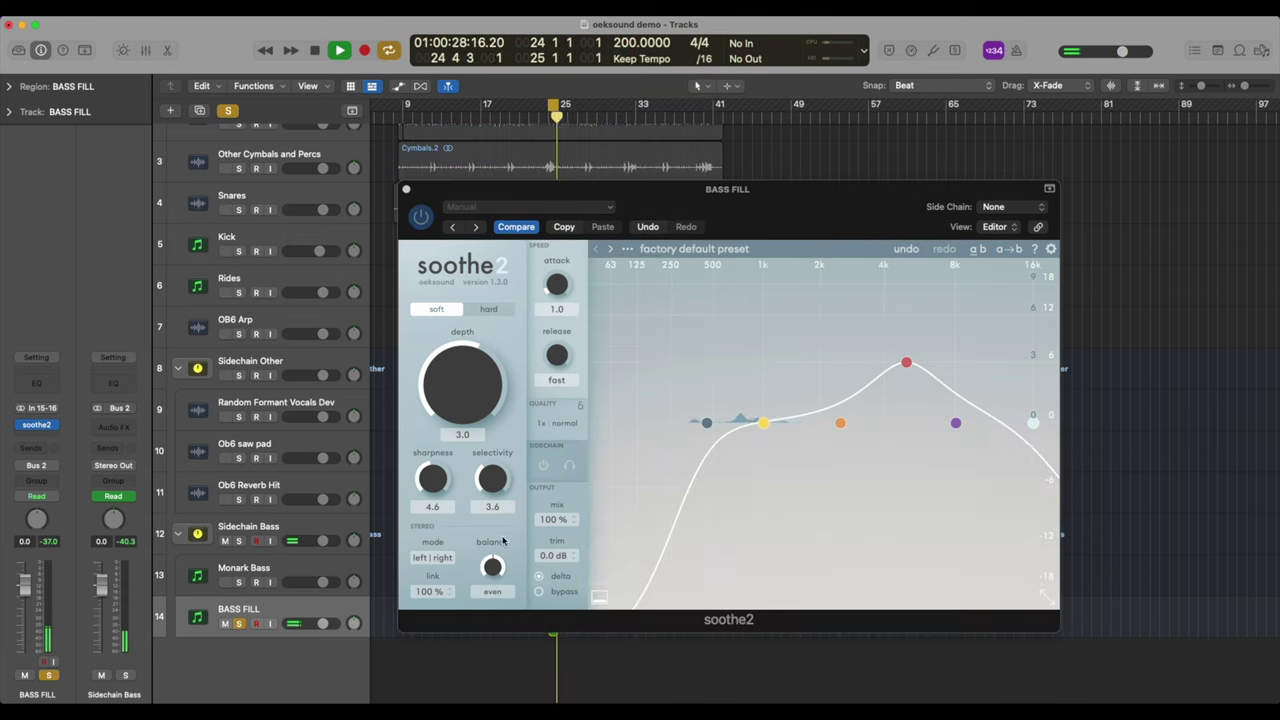
pyautogui.press('space')
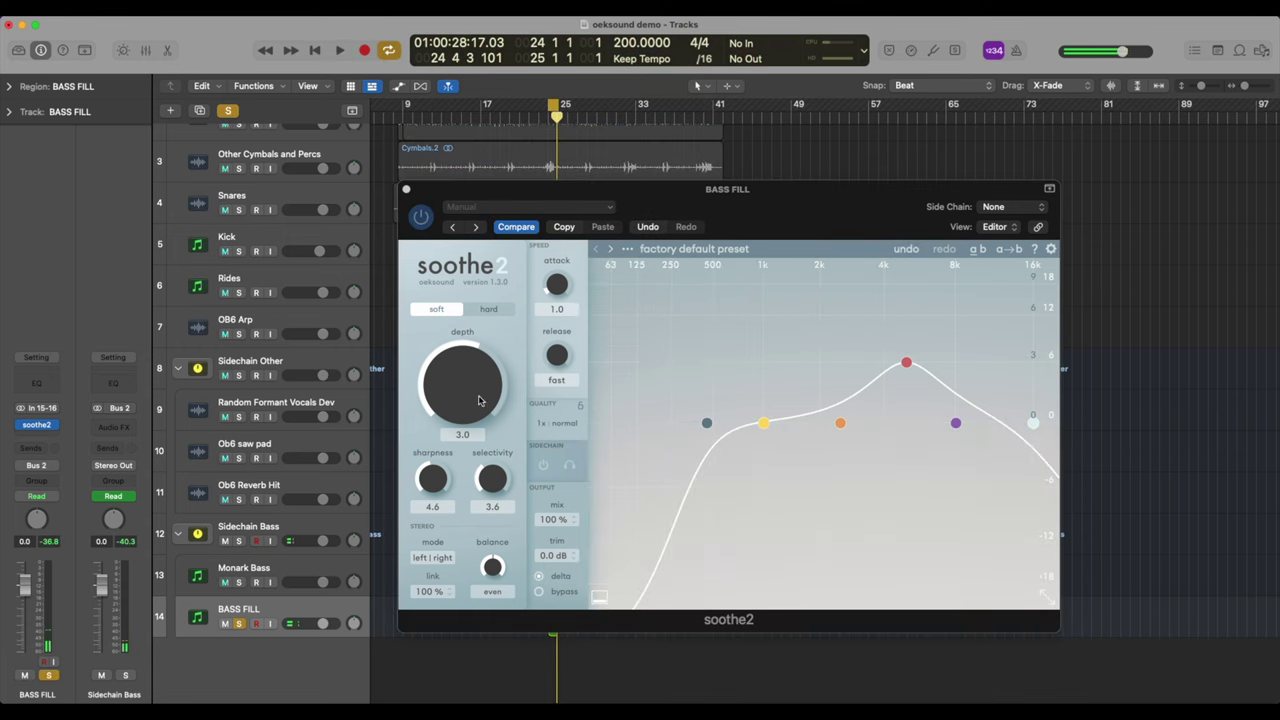
# - Set soothe2 depth to 18.0 with band 3 peaking at 1k7 Hz, 12 dB sensitivity
pyautogui.moveTo(479, 400); pyautogui.dragTo(476, 320)
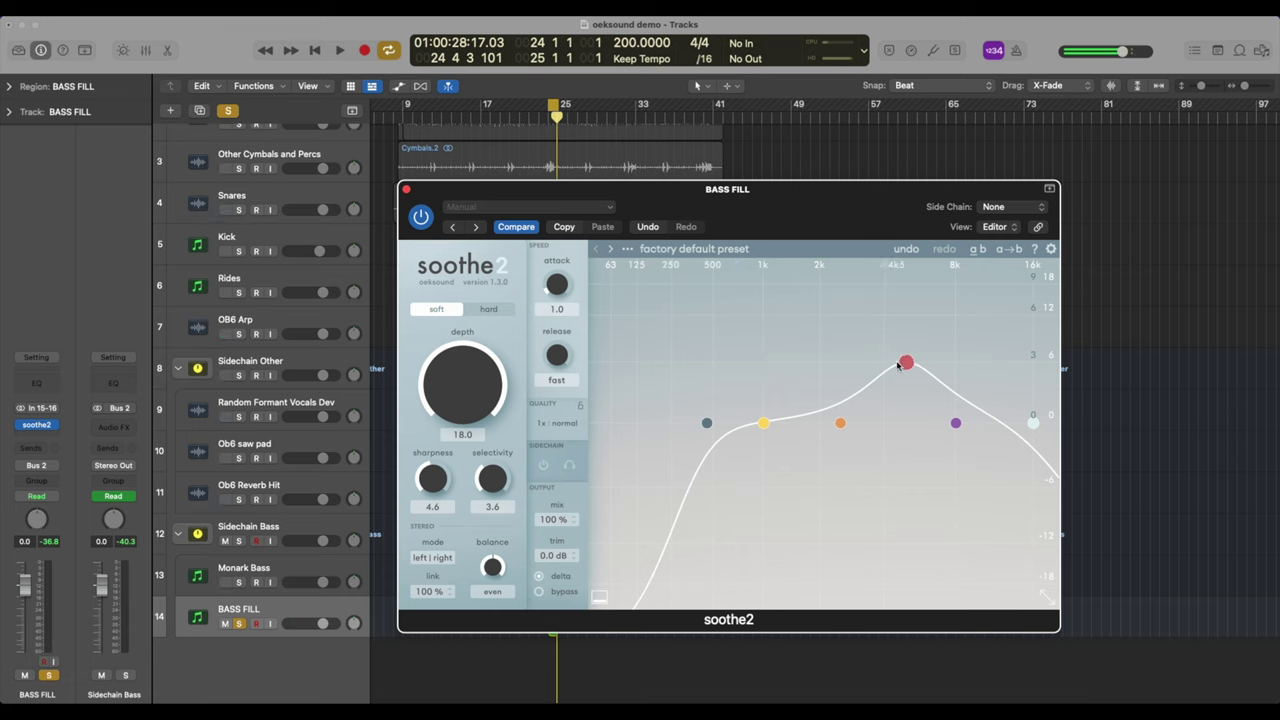
pyautogui.moveTo(898, 365); pyautogui.dragTo(806, 342)
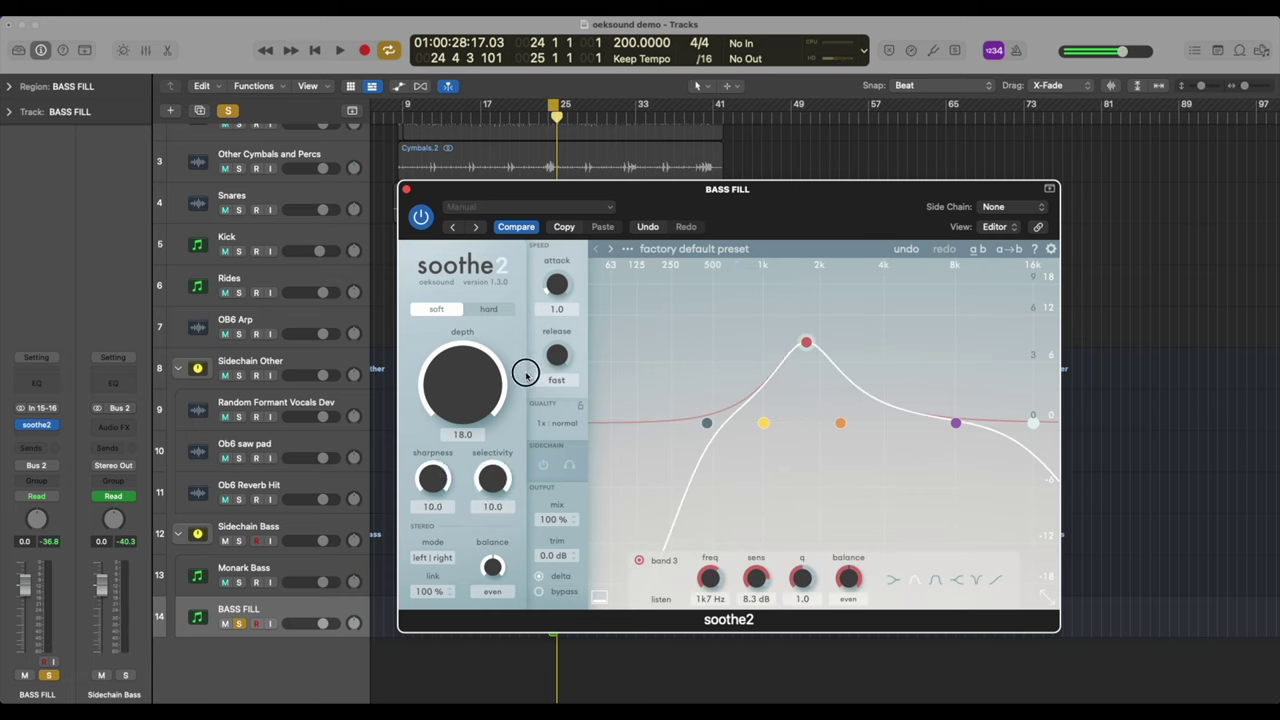
pyautogui.press('space')
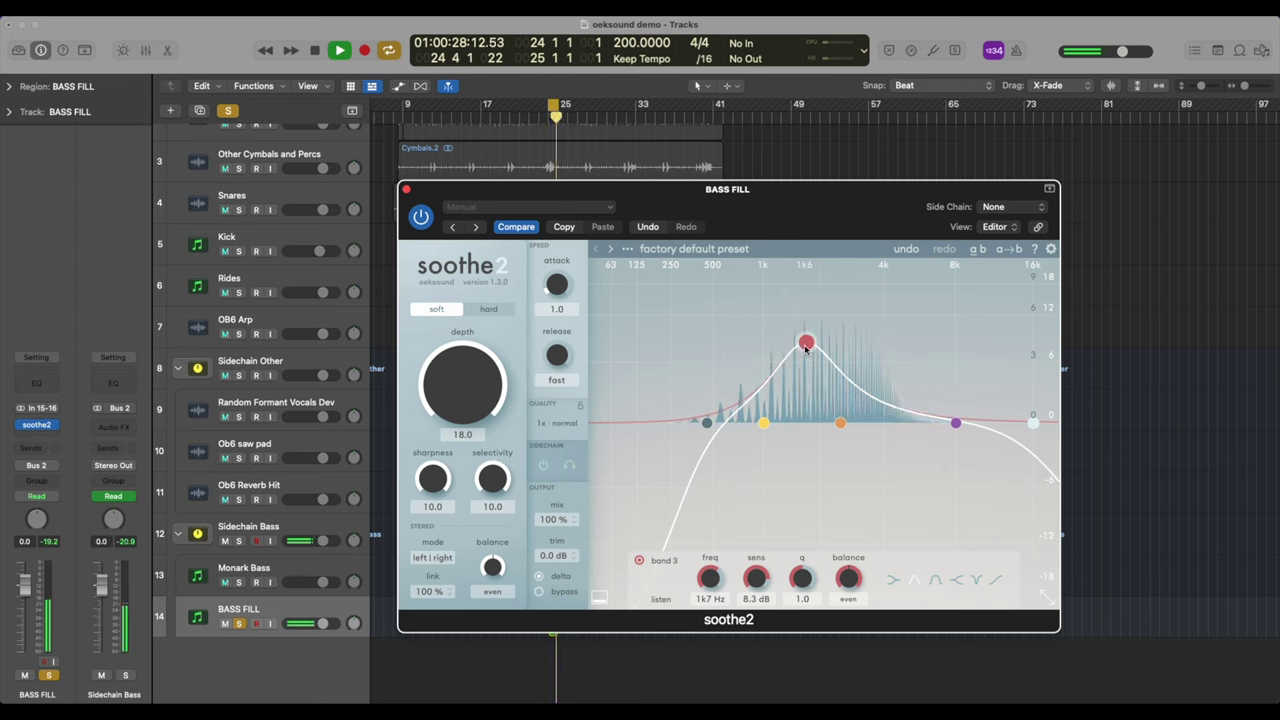
pyautogui.moveTo(806, 348); pyautogui.dragTo(809, 300)
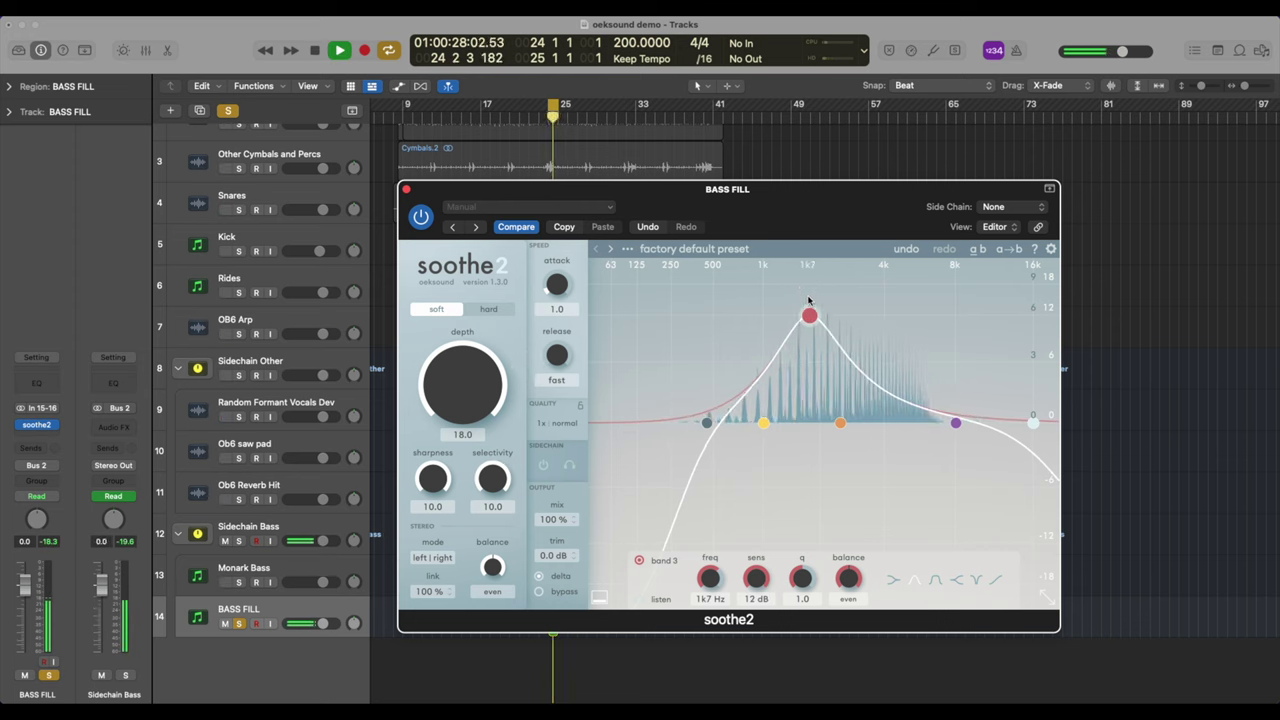
pyautogui.press('space')
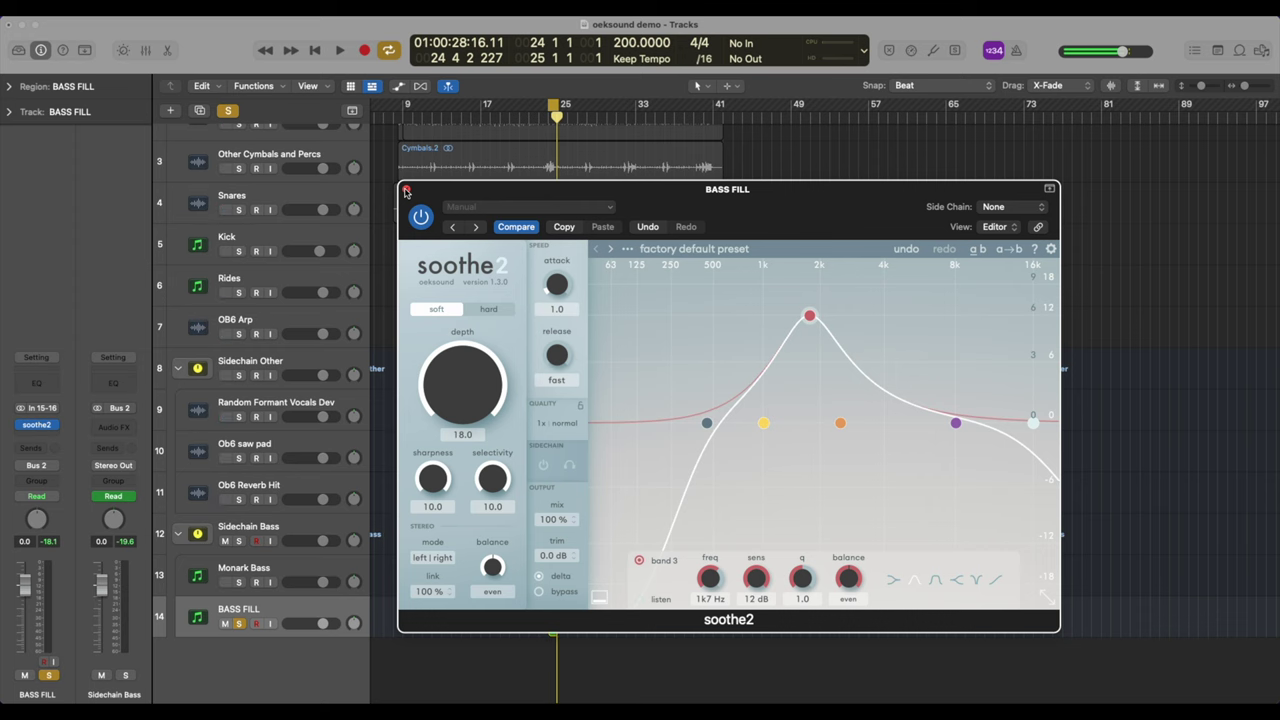
# - Close the soothe2 window and insert Spiff after it on BASS FILL
pyautogui.click(406, 190)
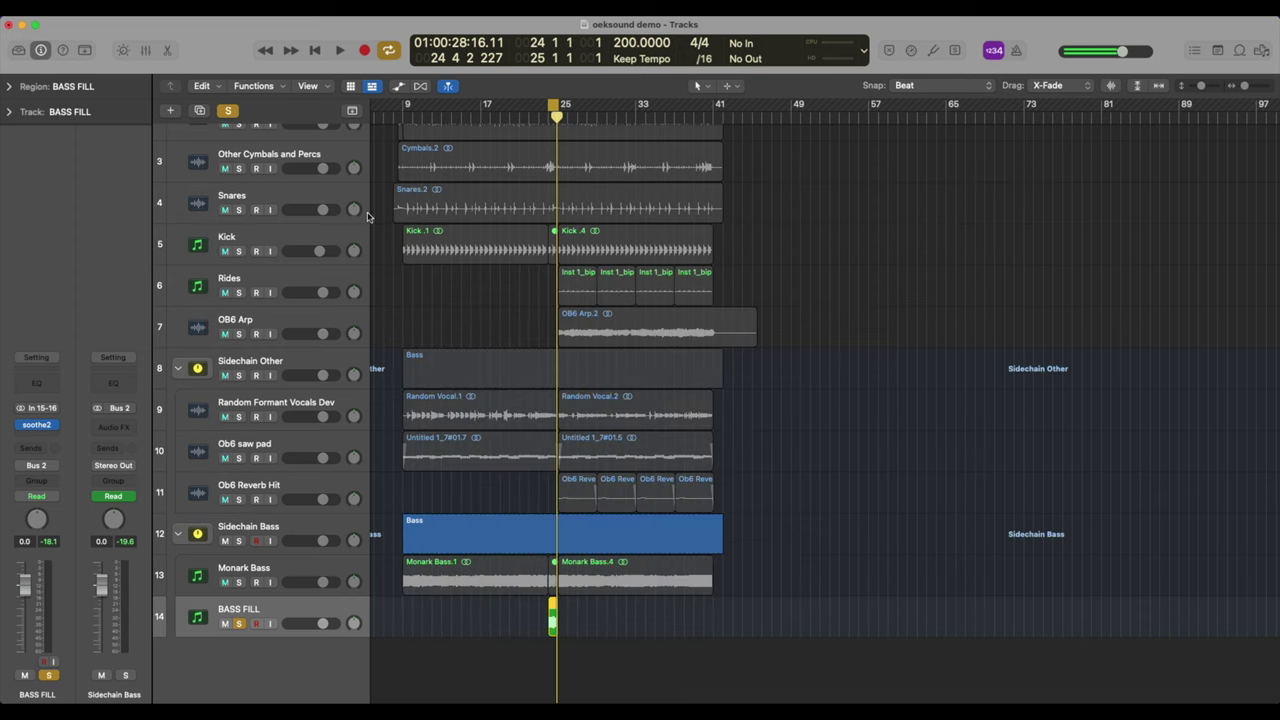
pyautogui.click(53, 430)
pyautogui.moveTo(57, 486)
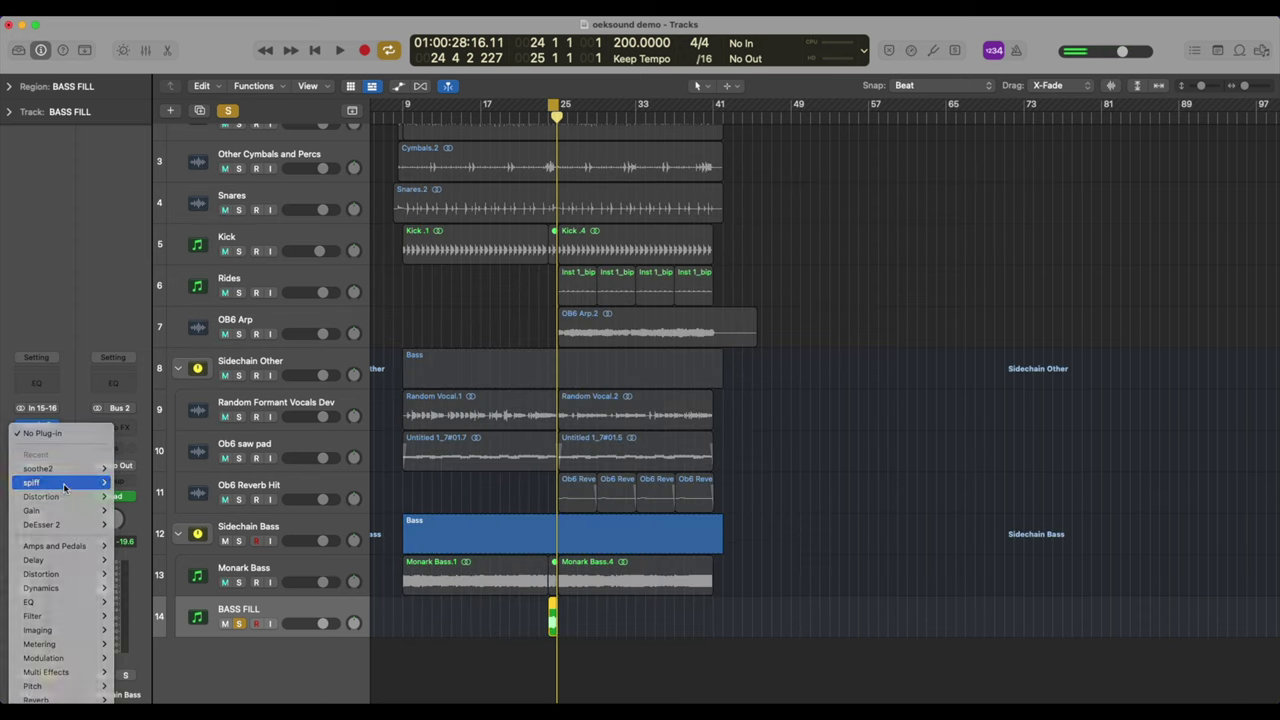
pyautogui.click(140, 497)
pyautogui.press('space')
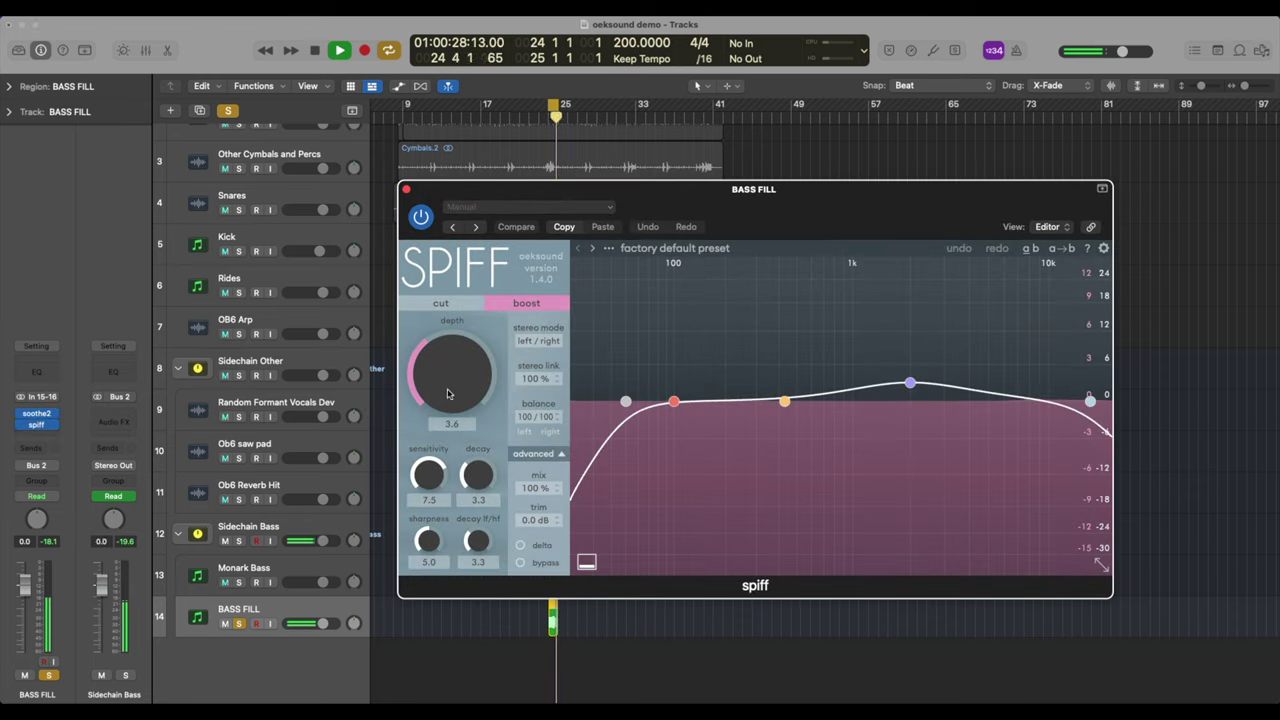
# - Set Spiff depth 9.7, low cut 483 Hz, high cut 4k1 Hz, band 3 at 1k2 Hz with 14 dB
pyautogui.moveTo(452, 372); pyautogui.dragTo(476, 283)
pyautogui.moveTo(625, 401); pyautogui.dragTo(792, 401)
pyautogui.moveTo(1090, 401); pyautogui.dragTo(874, 321)
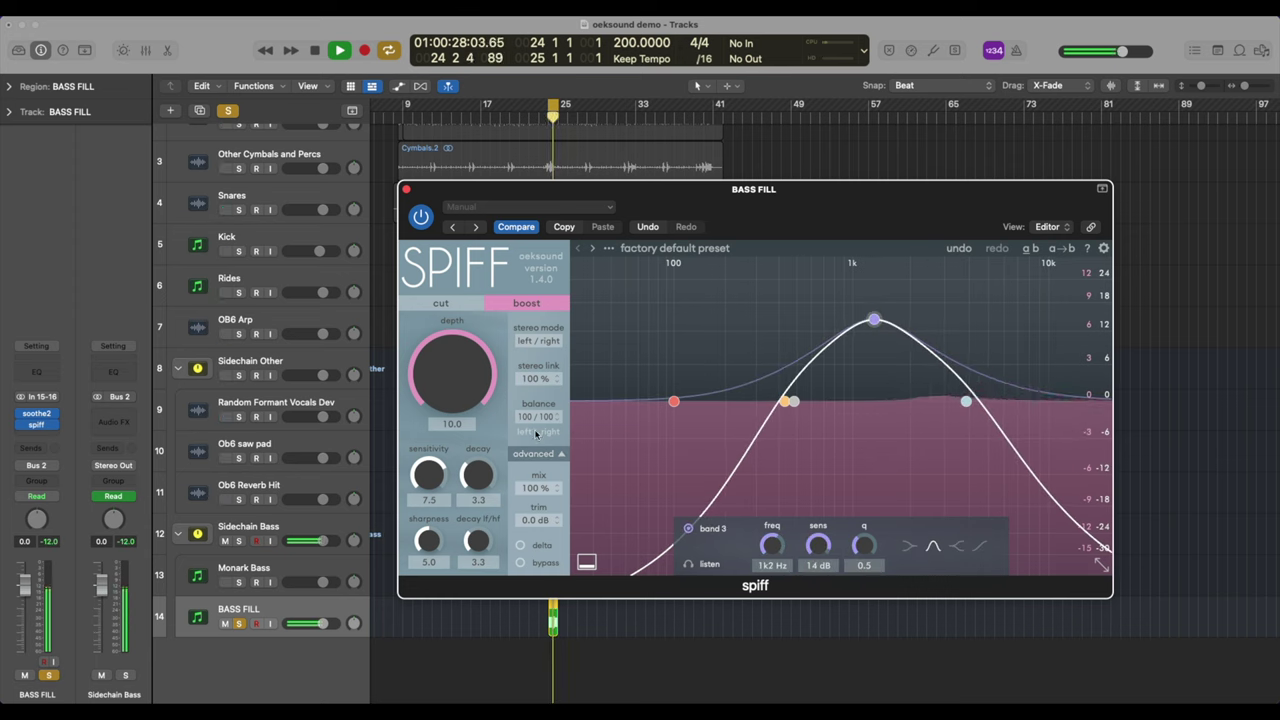
pyautogui.moveTo(451, 362); pyautogui.dragTo(451, 364)
pyautogui.press('space')
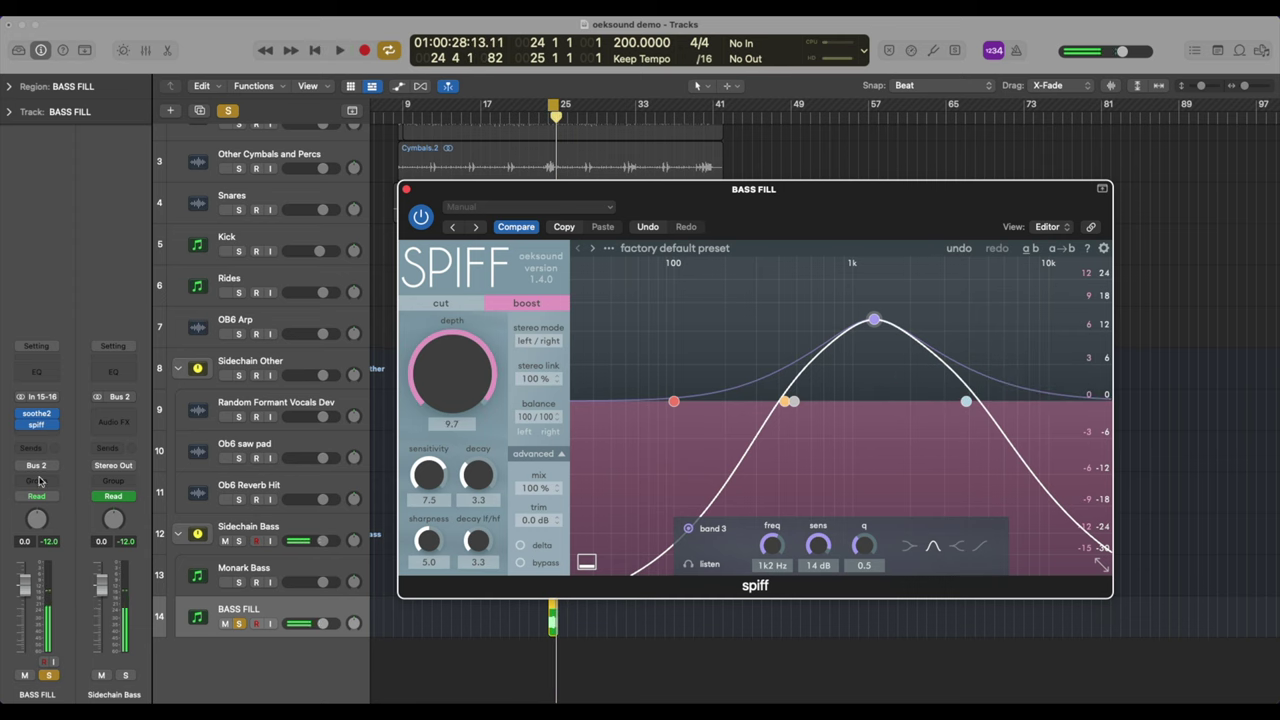
pyautogui.moveTo(36, 428)
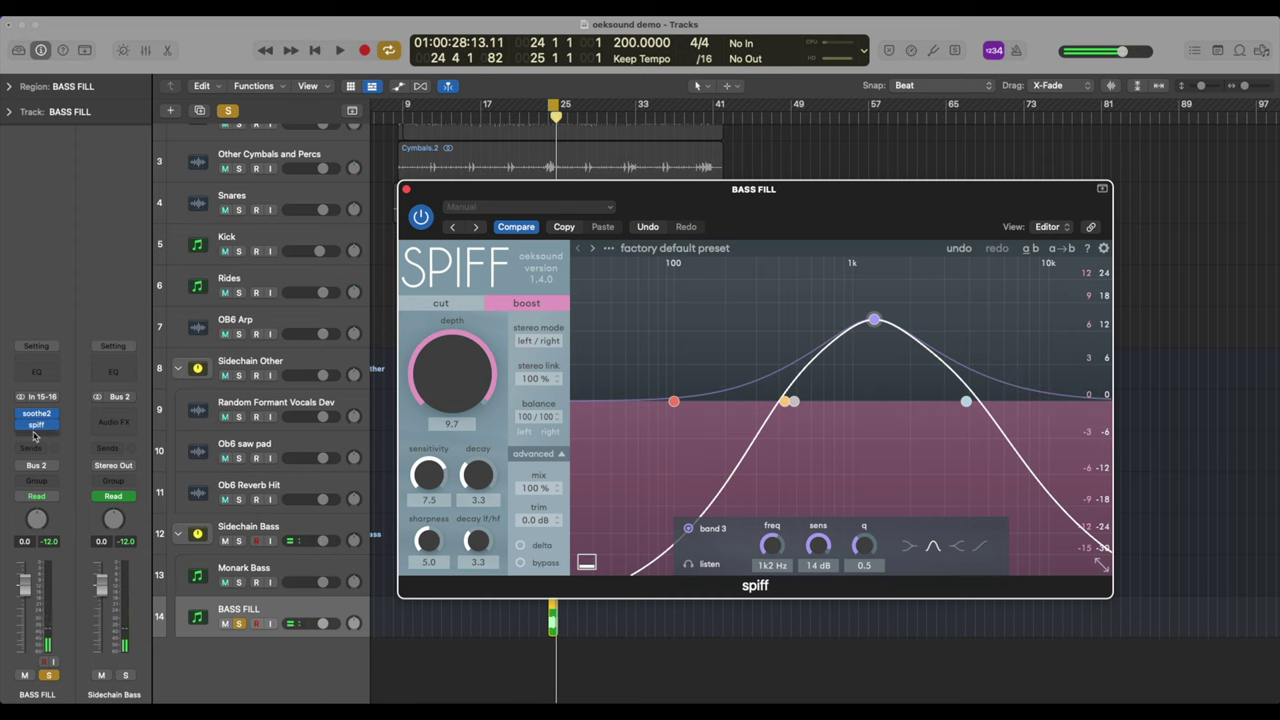
pyautogui.click(34, 430)
pyautogui.moveTo(60, 497)
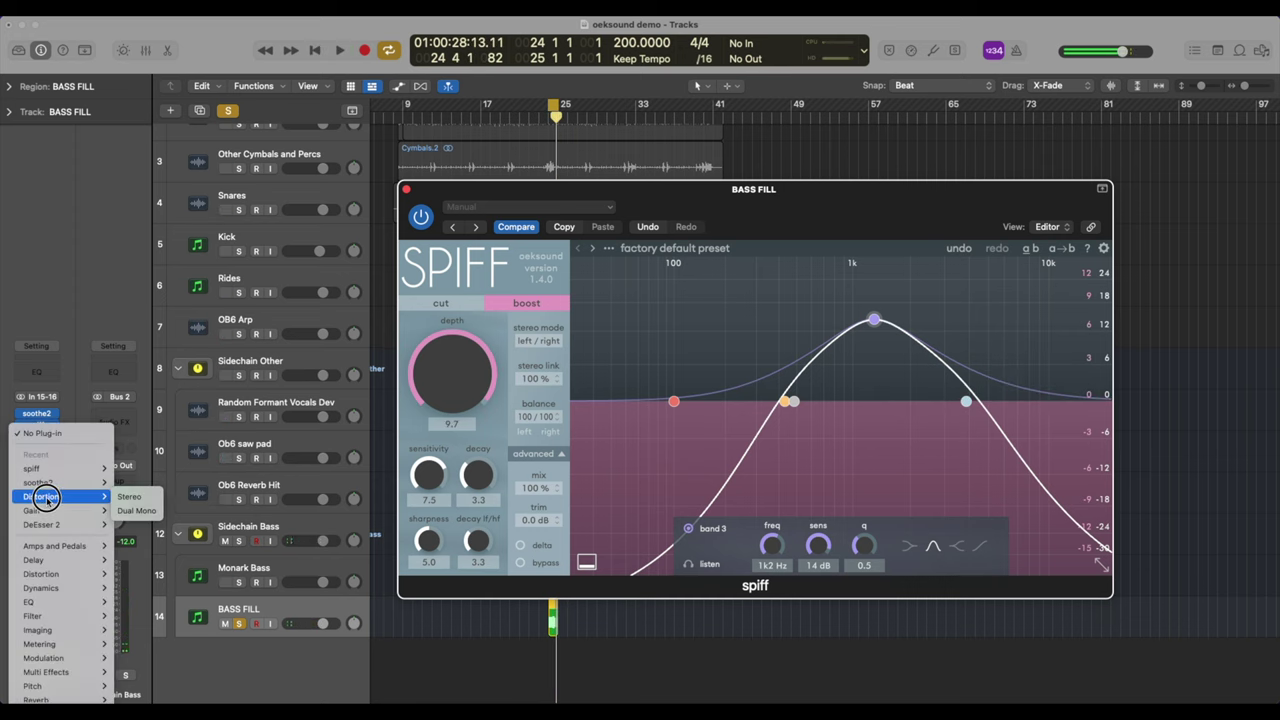
# - Add a stereo Distortion with Tone 20000 Hz and Output -1.0 dB; move Spiff band 3 to 797 Hz
pyautogui.click(148, 498)
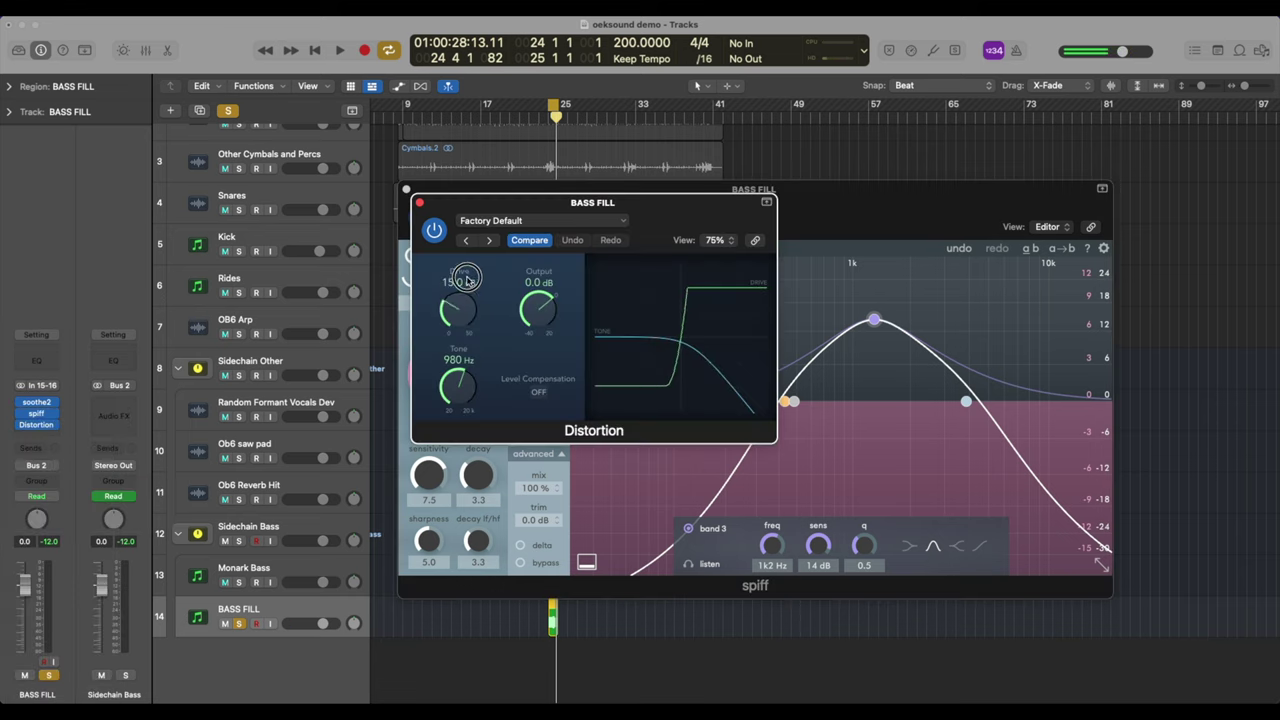
pyautogui.click(531, 244)
pyautogui.moveTo(537, 308); pyautogui.dragTo(537, 312)
pyautogui.press('space')
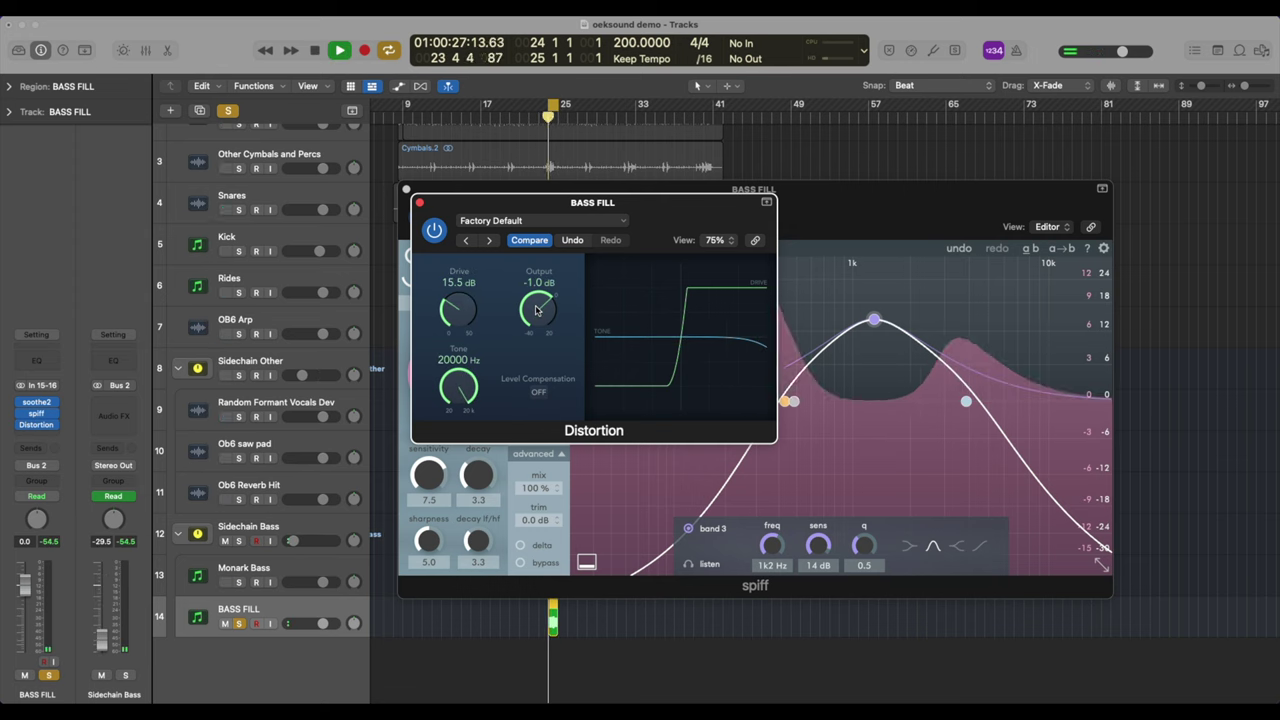
pyautogui.moveTo(876, 318); pyautogui.dragTo(840, 326)
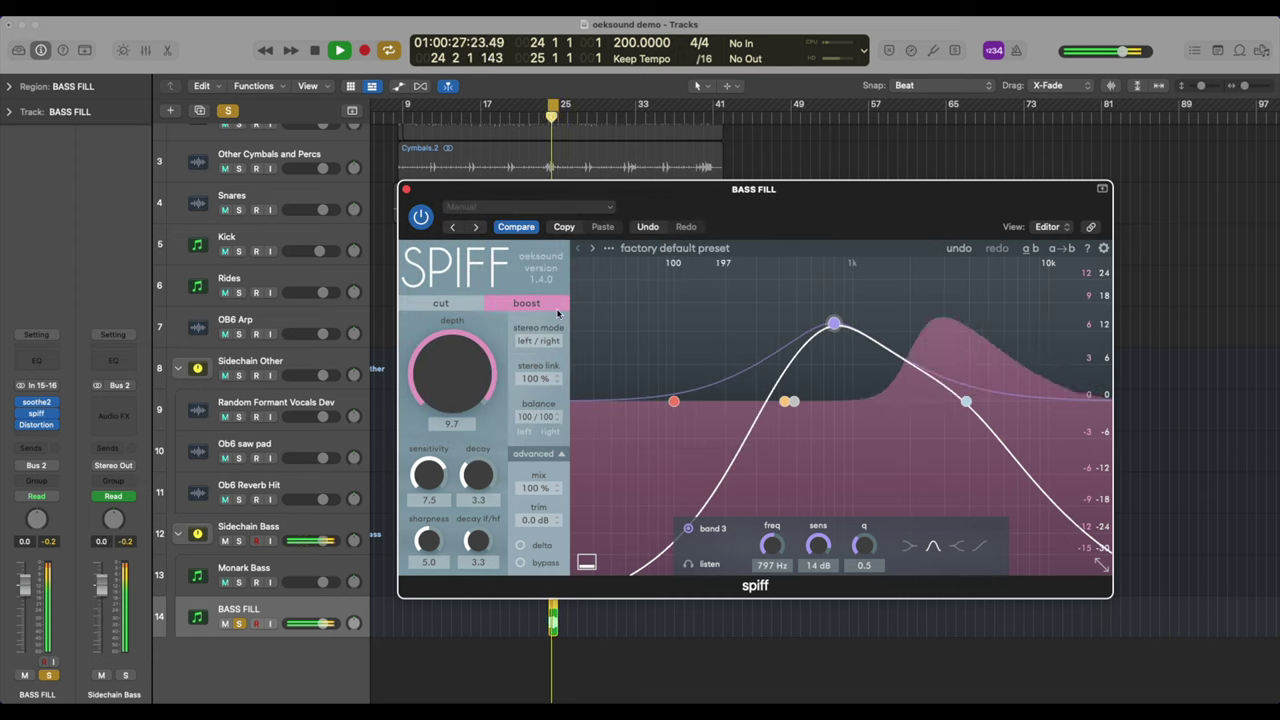
pyautogui.press('space')
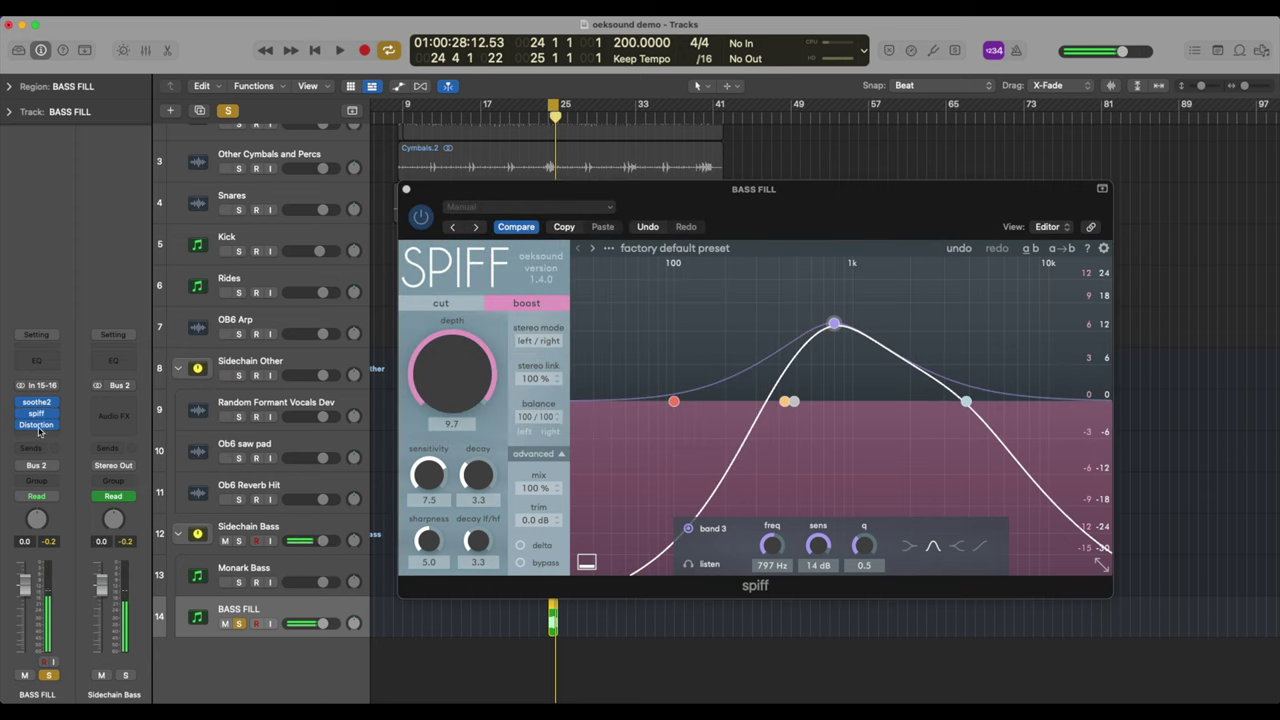
# - Lower the Distortion drive to 12.0 dB, unsolo, play from bar 23, and close the Distortion window
pyautogui.click(36, 425)
pyautogui.moveTo(452, 318); pyautogui.dragTo(451, 326)
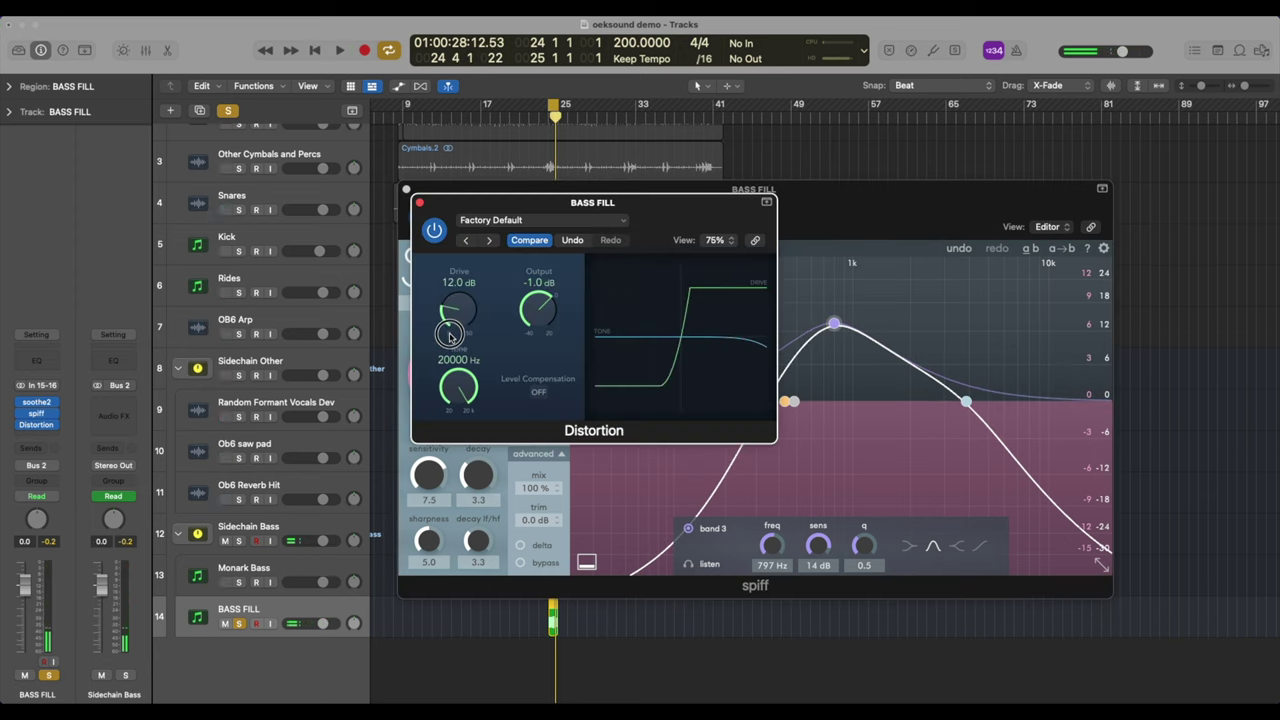
pyautogui.press('space')
pyautogui.press('space')
pyautogui.click(228, 110)
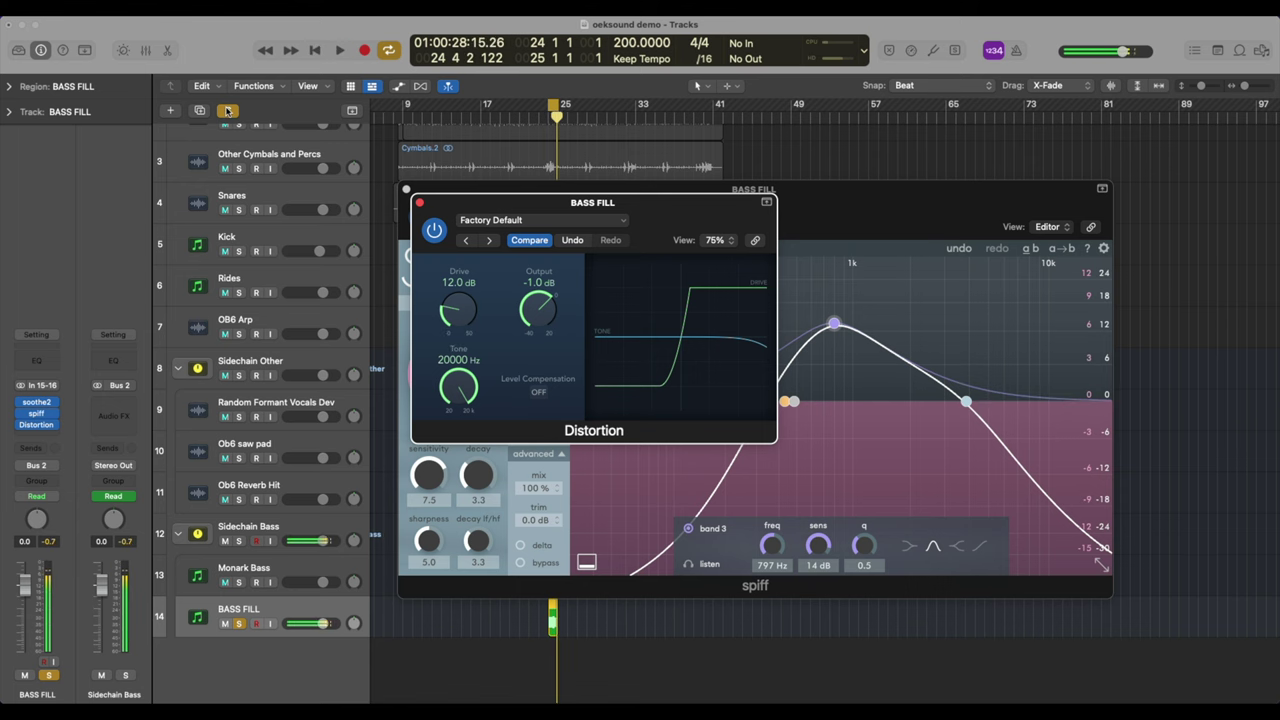
pyautogui.click(533, 117)
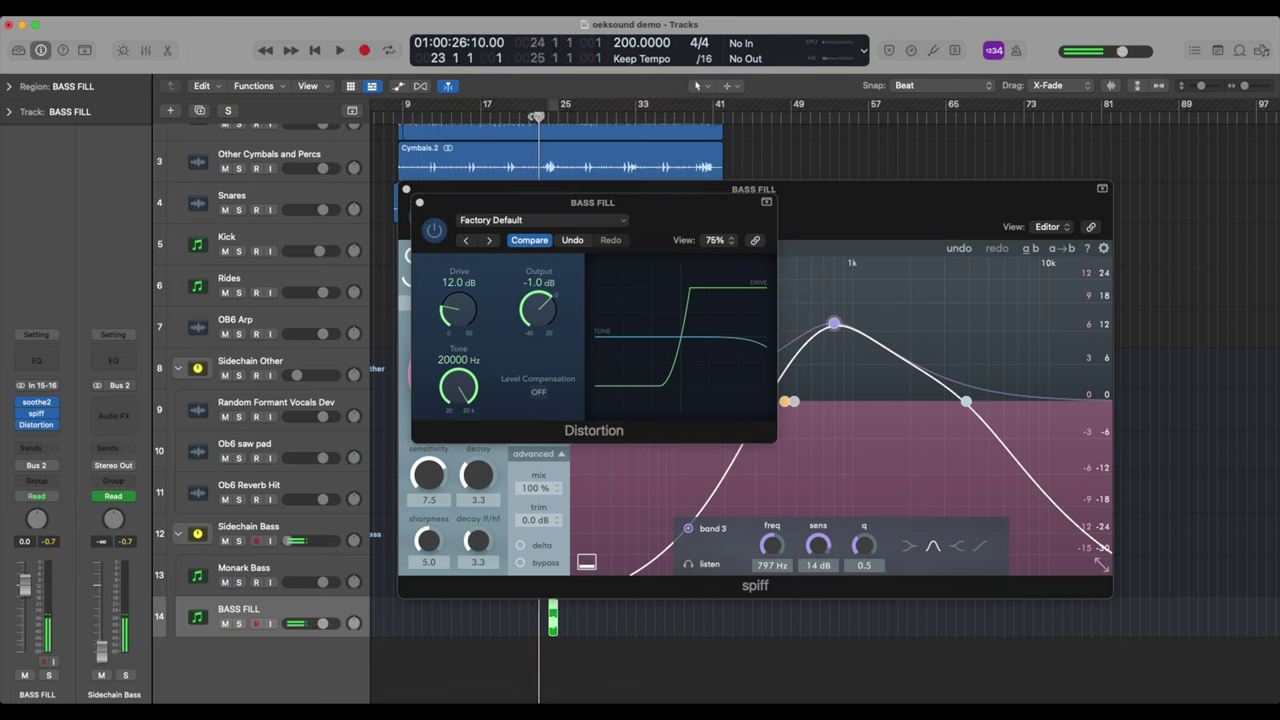
pyautogui.press('space')
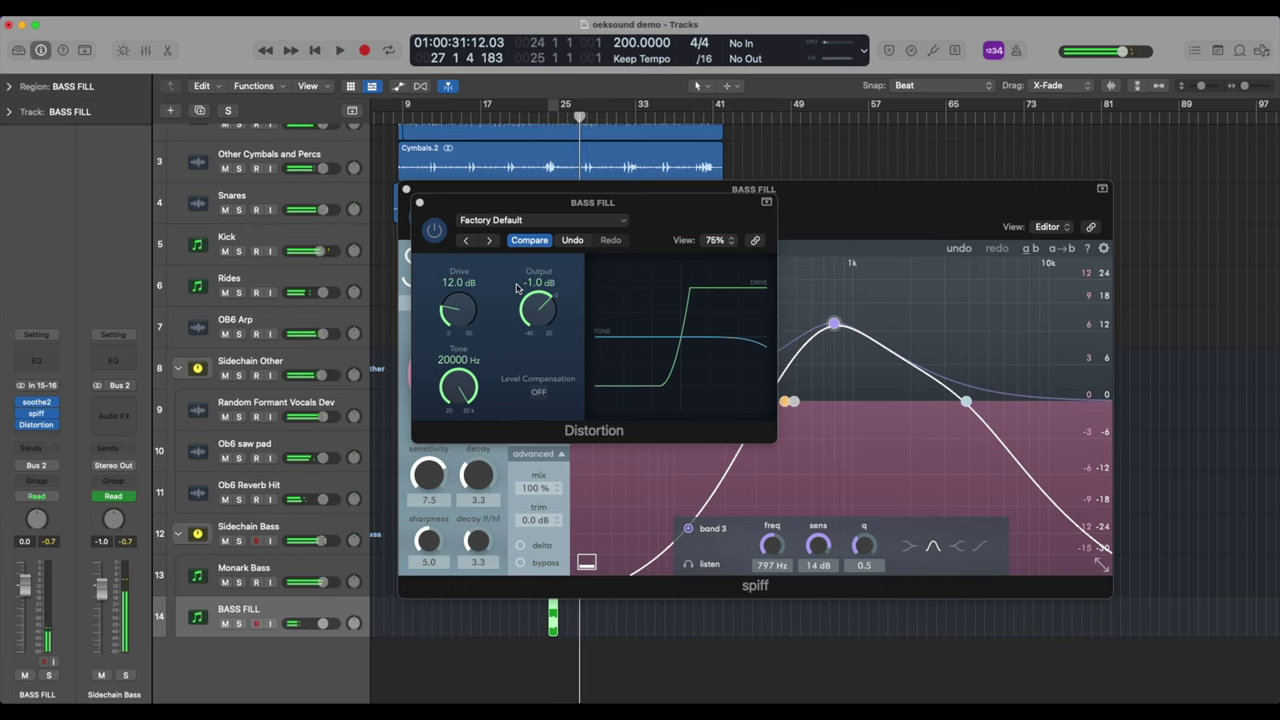
pyautogui.click(419, 202)
pyautogui.click(405, 189)
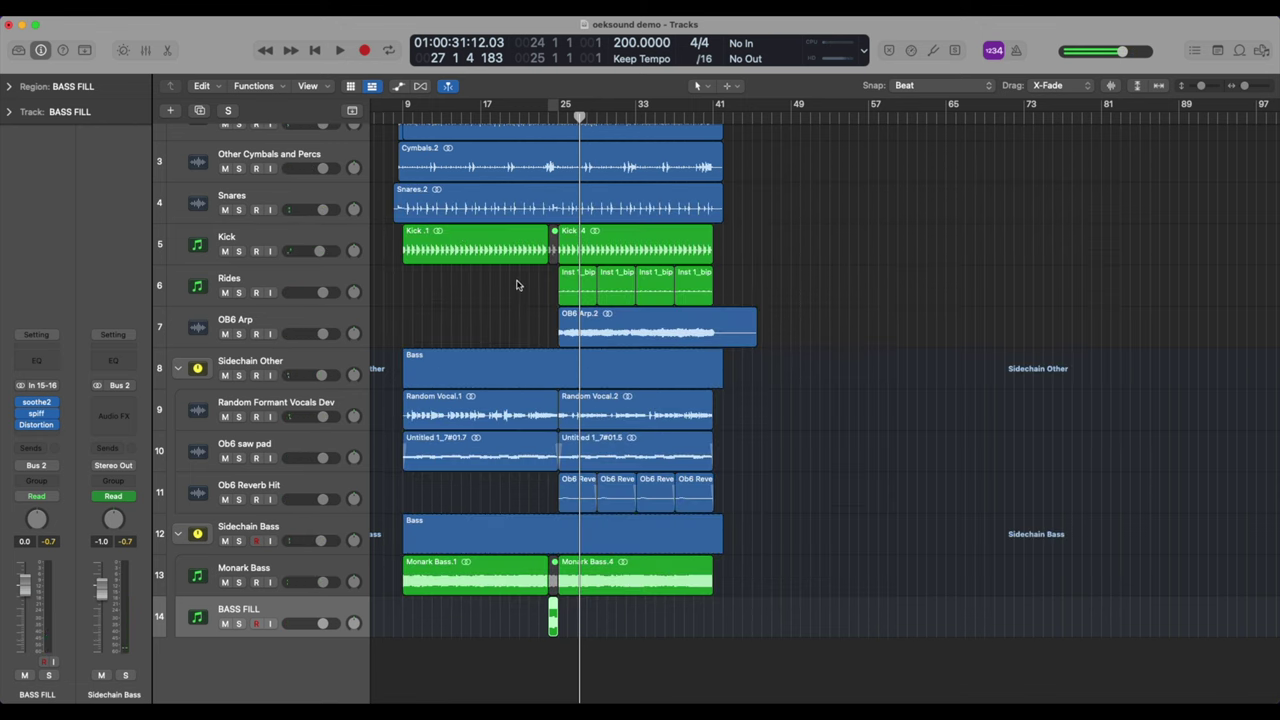
pyautogui.press('super+Right')
pyautogui.press('super+Right')
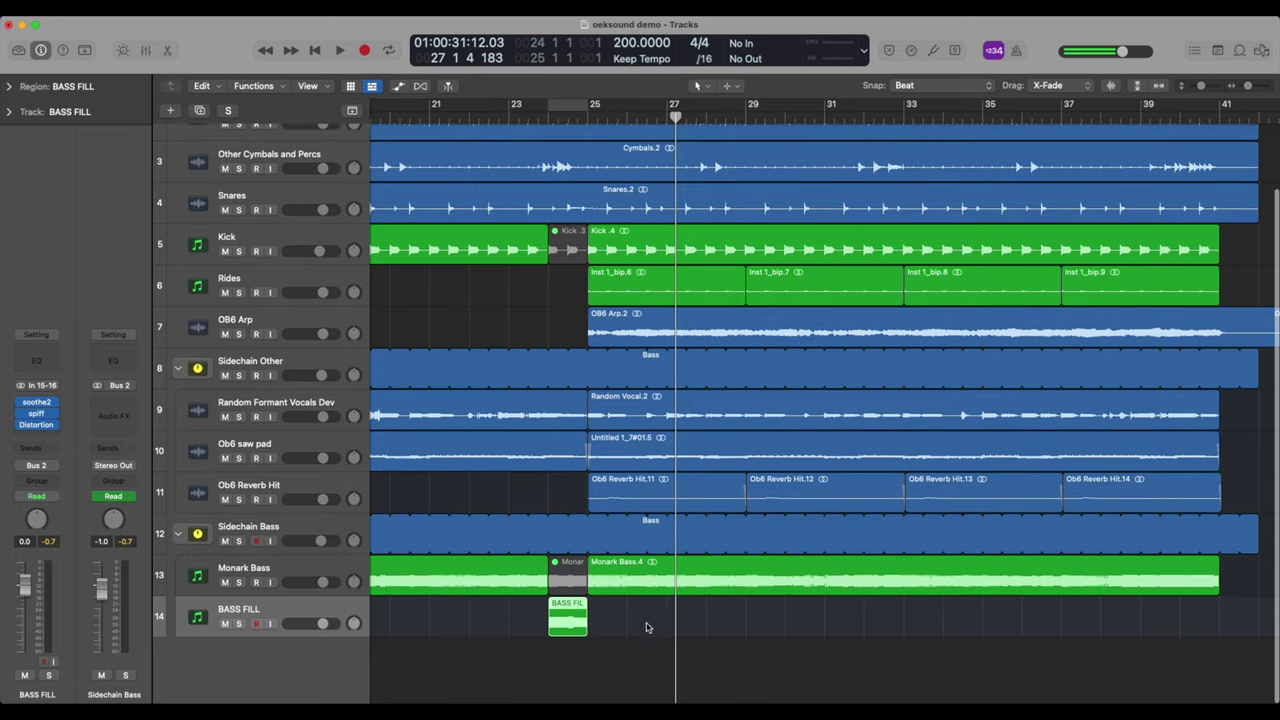
pyautogui.click(568, 624)
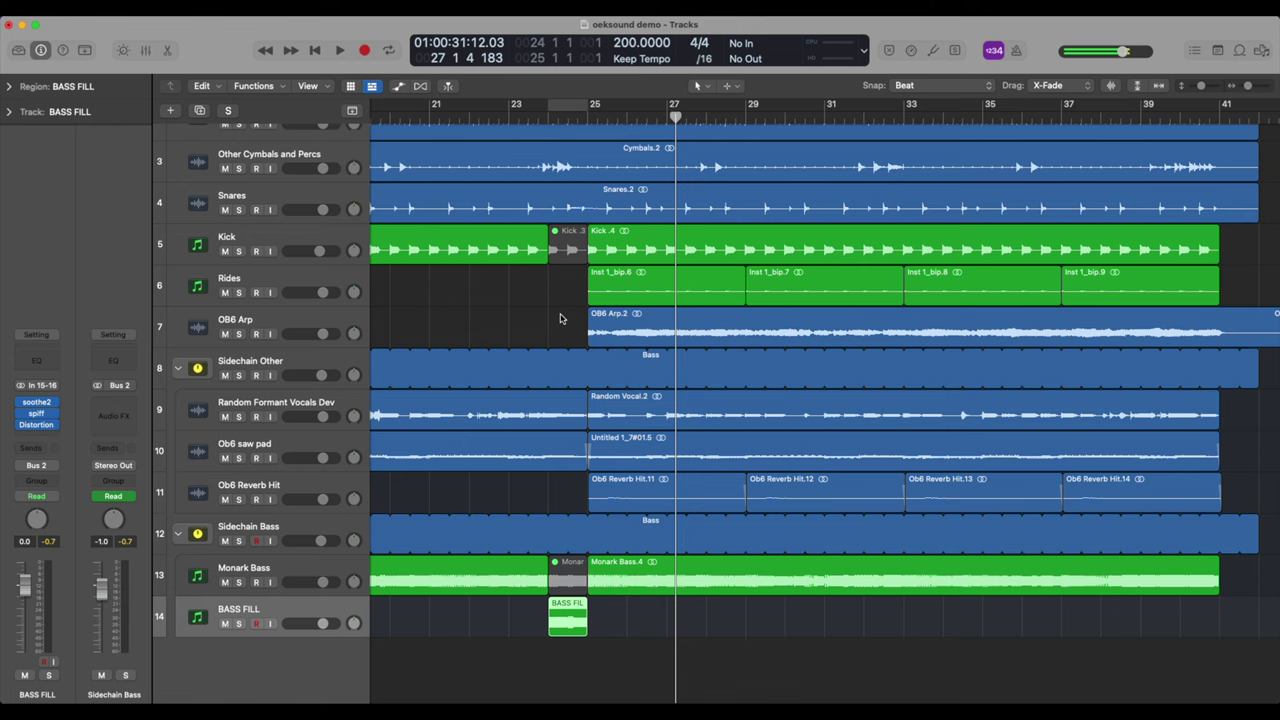
pyautogui.scroll(-6, 560, 318)
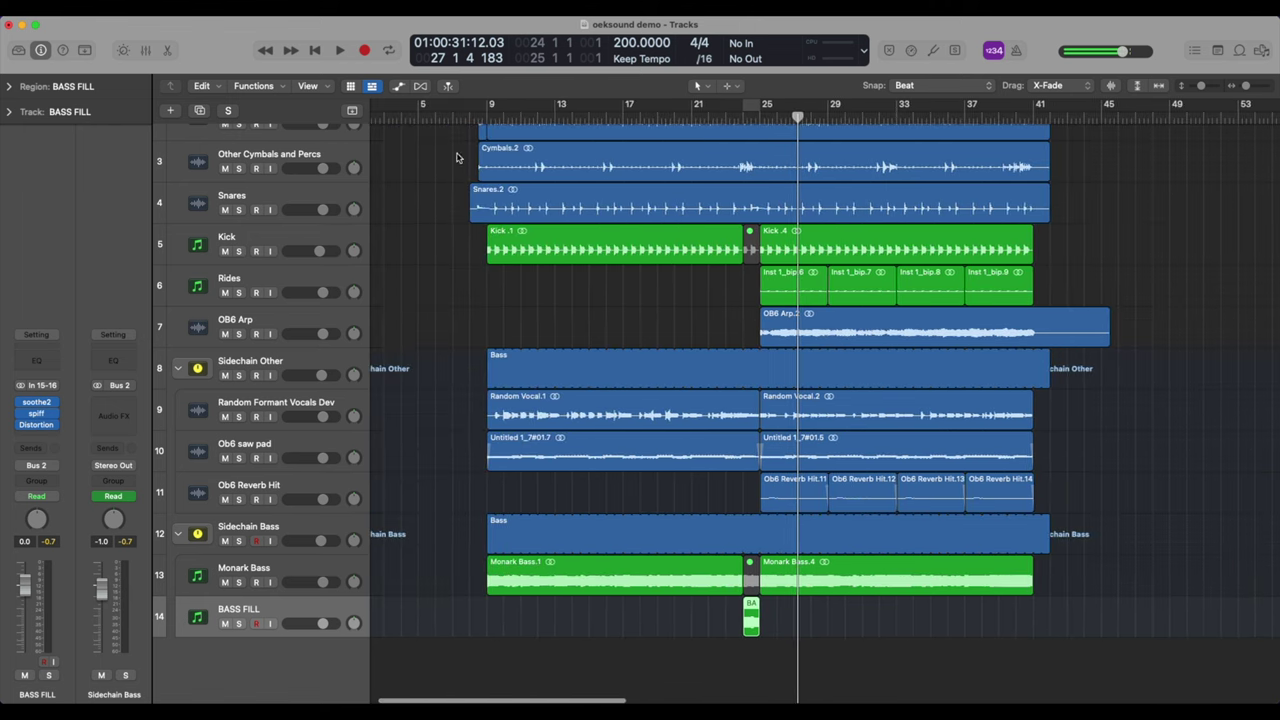
pyautogui.click(464, 120)
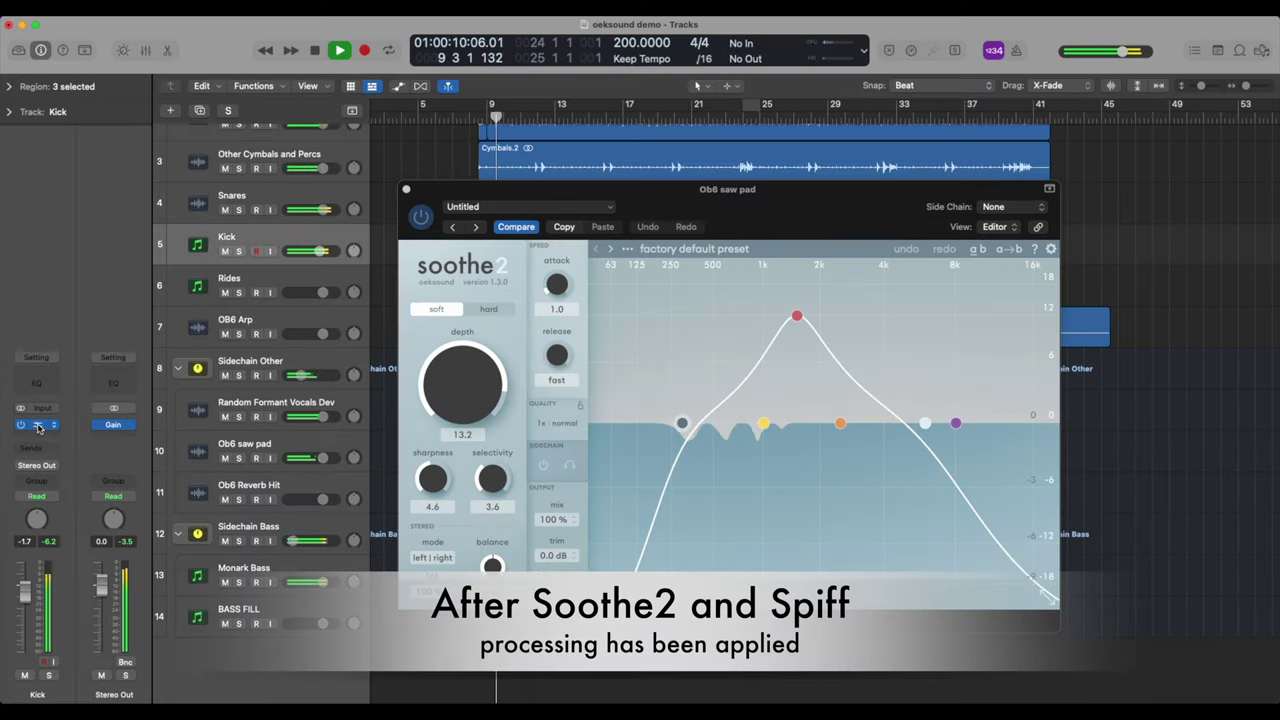
# - Open the Kick Spiff window and move it and the Ob6 saw pad soothe2 window aside
pyautogui.click(36, 427)
pyautogui.moveTo(843, 207); pyautogui.dragTo(477, 202)
pyautogui.click(803, 209)
pyautogui.moveTo(697, 205); pyautogui.dragTo(997, 183)
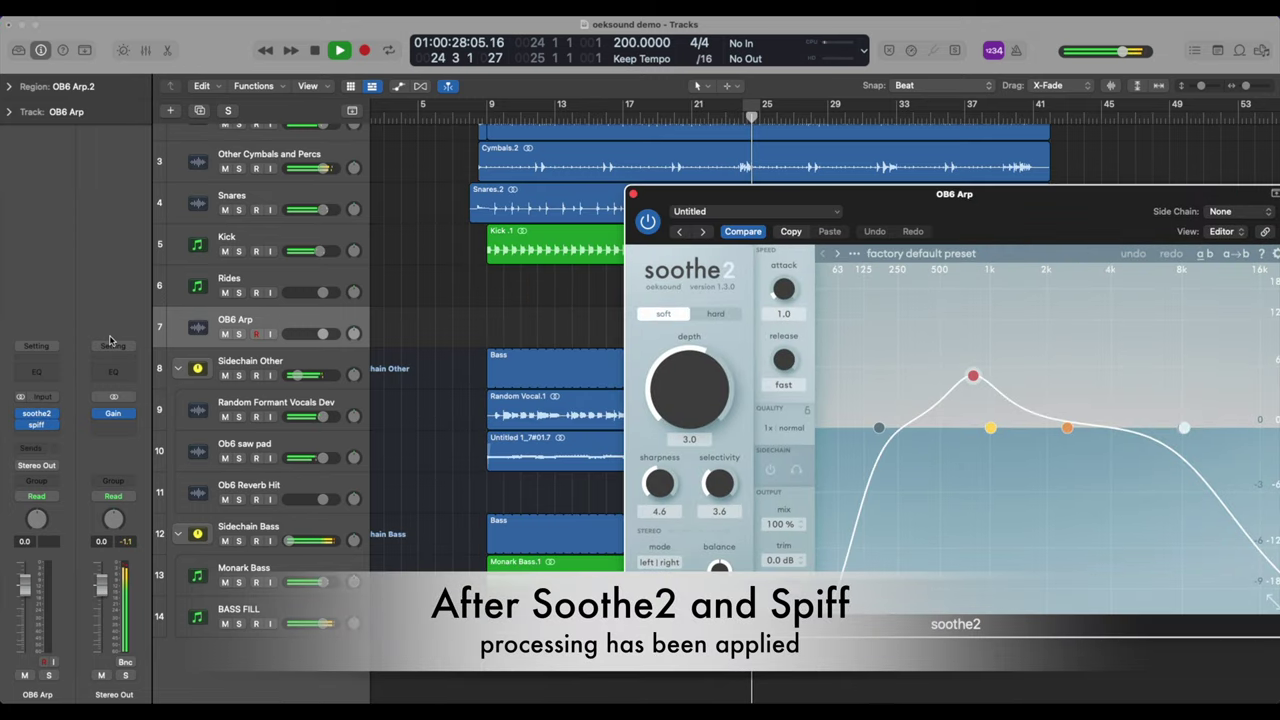
# - Open the OB6 Arp Spiff window and move it to the far left
pyautogui.click(36, 424)
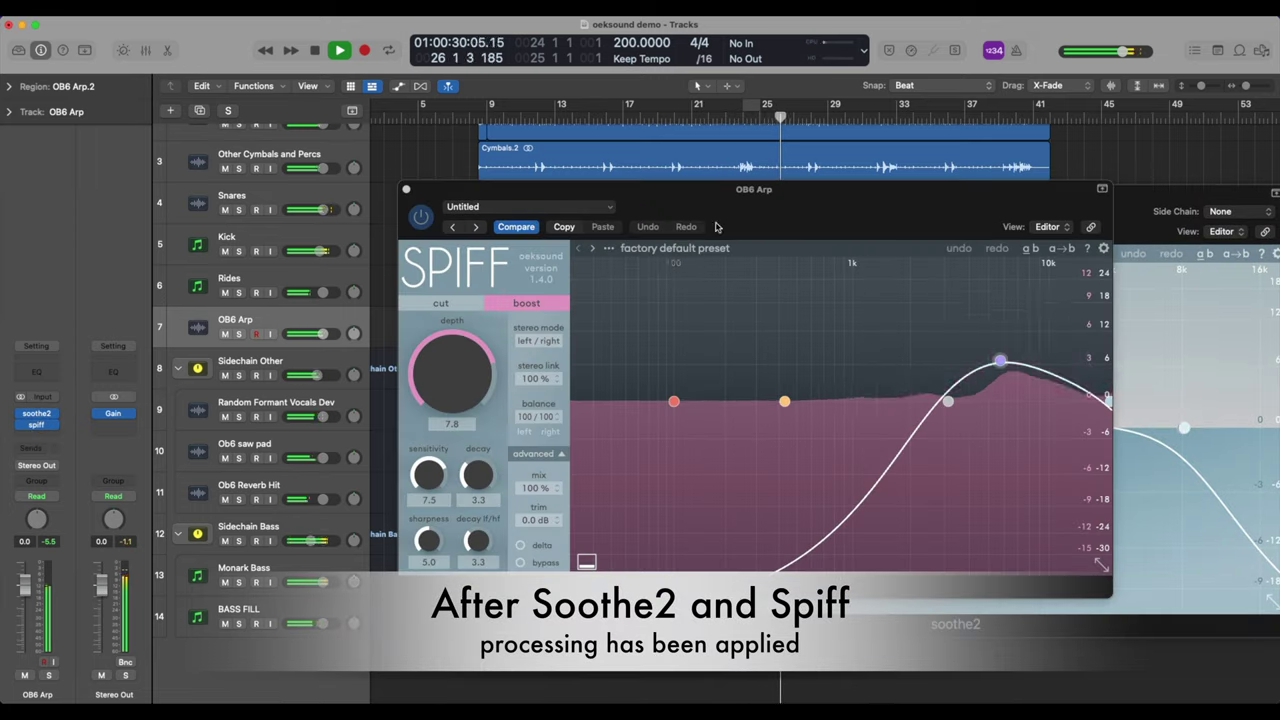
pyautogui.moveTo(755, 214); pyautogui.dragTo(346, 172)
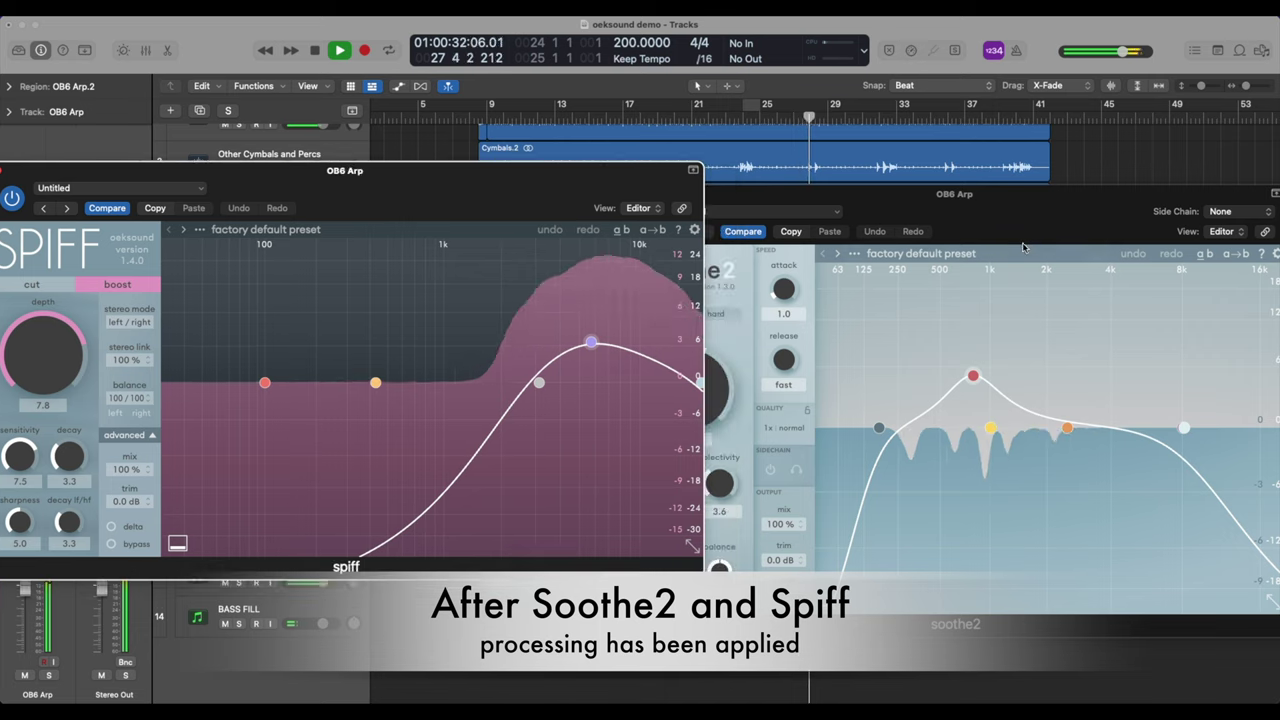
pyautogui.moveTo(1178, 205); pyautogui.dragTo(1078, 205)
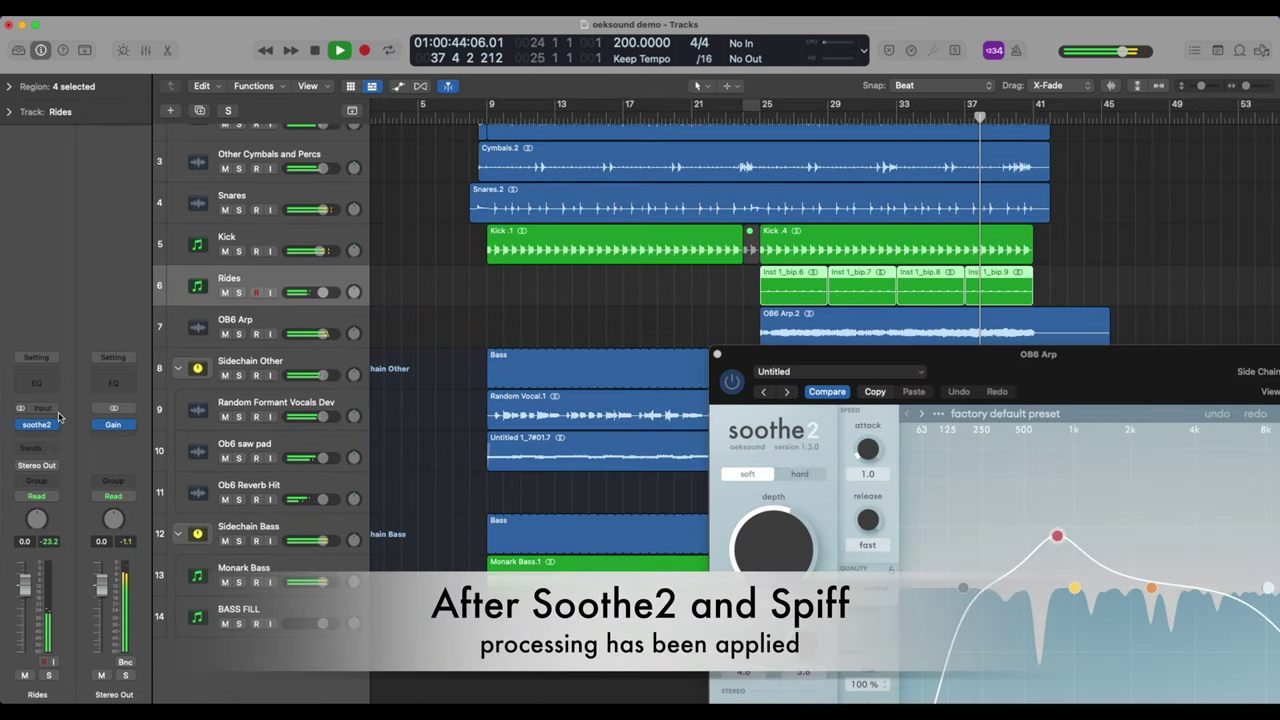
# - Open the Rides soothe2 window and place it beside the OB6 Arp soothe2 window
pyautogui.click(50, 424)
pyautogui.moveTo(802, 187); pyautogui.dragTo(438, 172)
pyautogui.moveTo(1091, 385); pyautogui.dragTo(1063, 293)
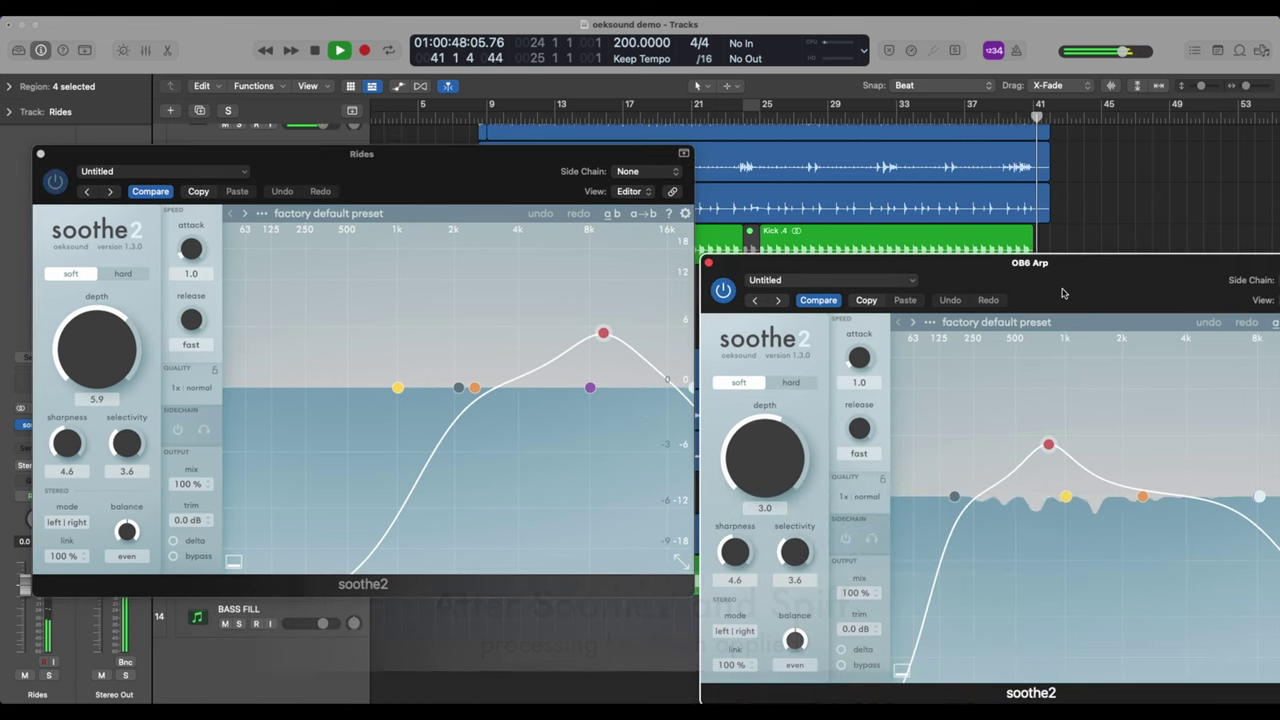